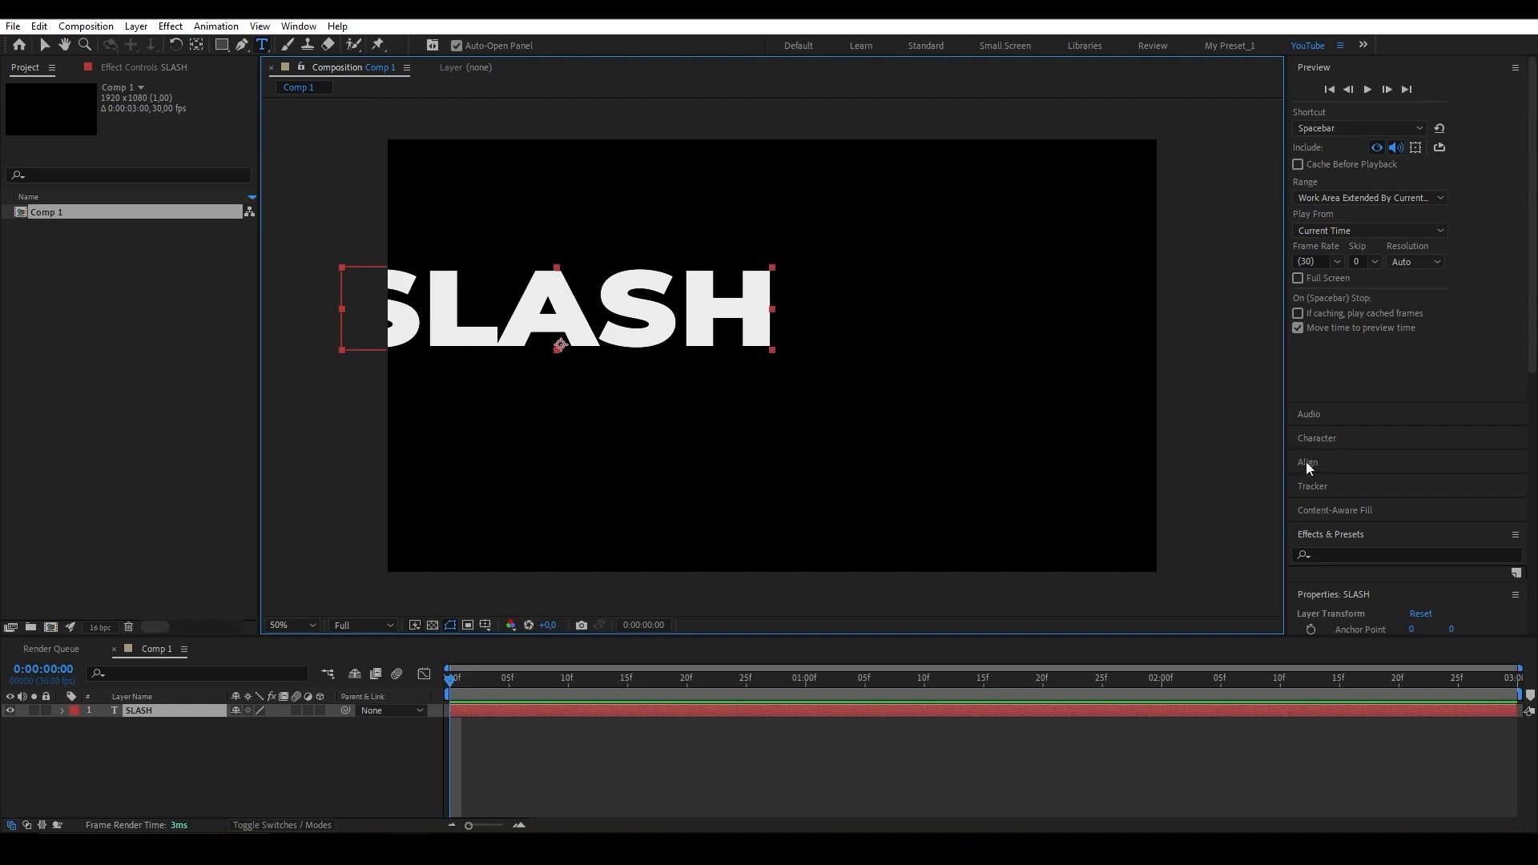
Center the SLASH text layer horizontally and vertically in the composition using Align
click(1306, 463)
click(1312, 68)
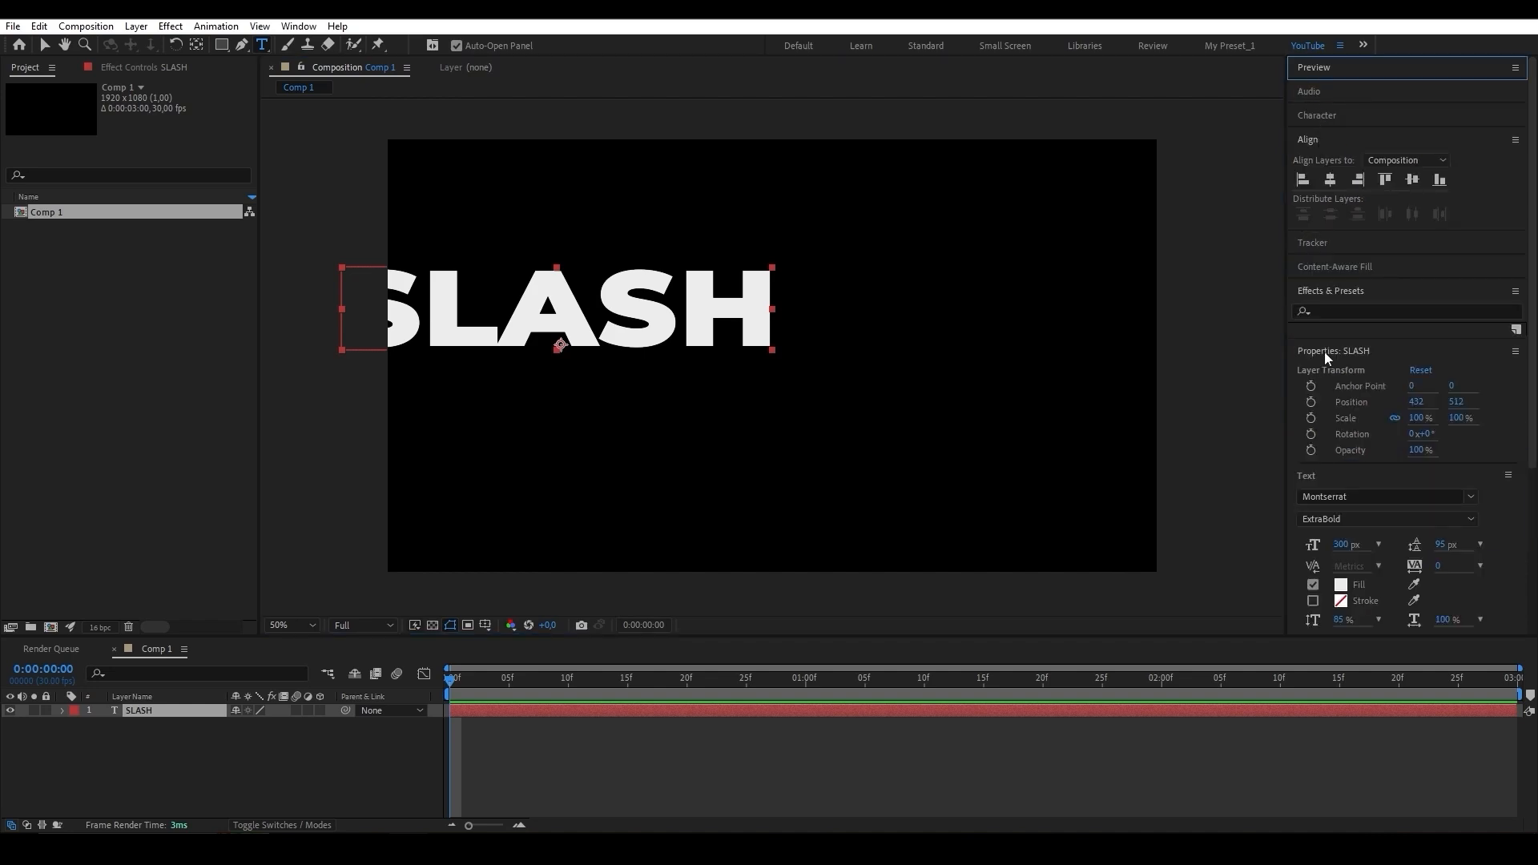
click(303, 29)
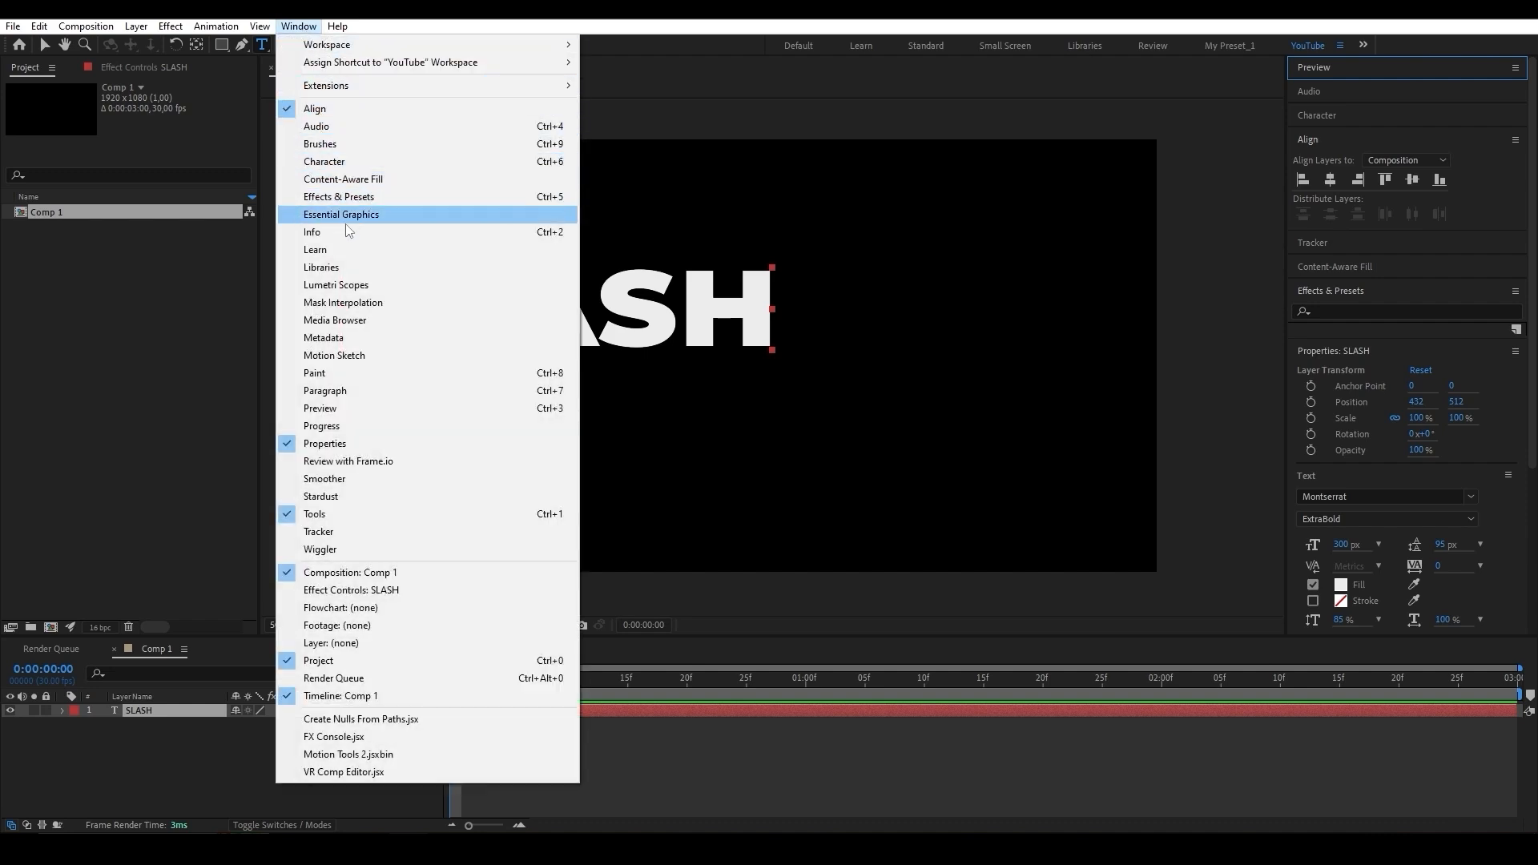
click(324, 110)
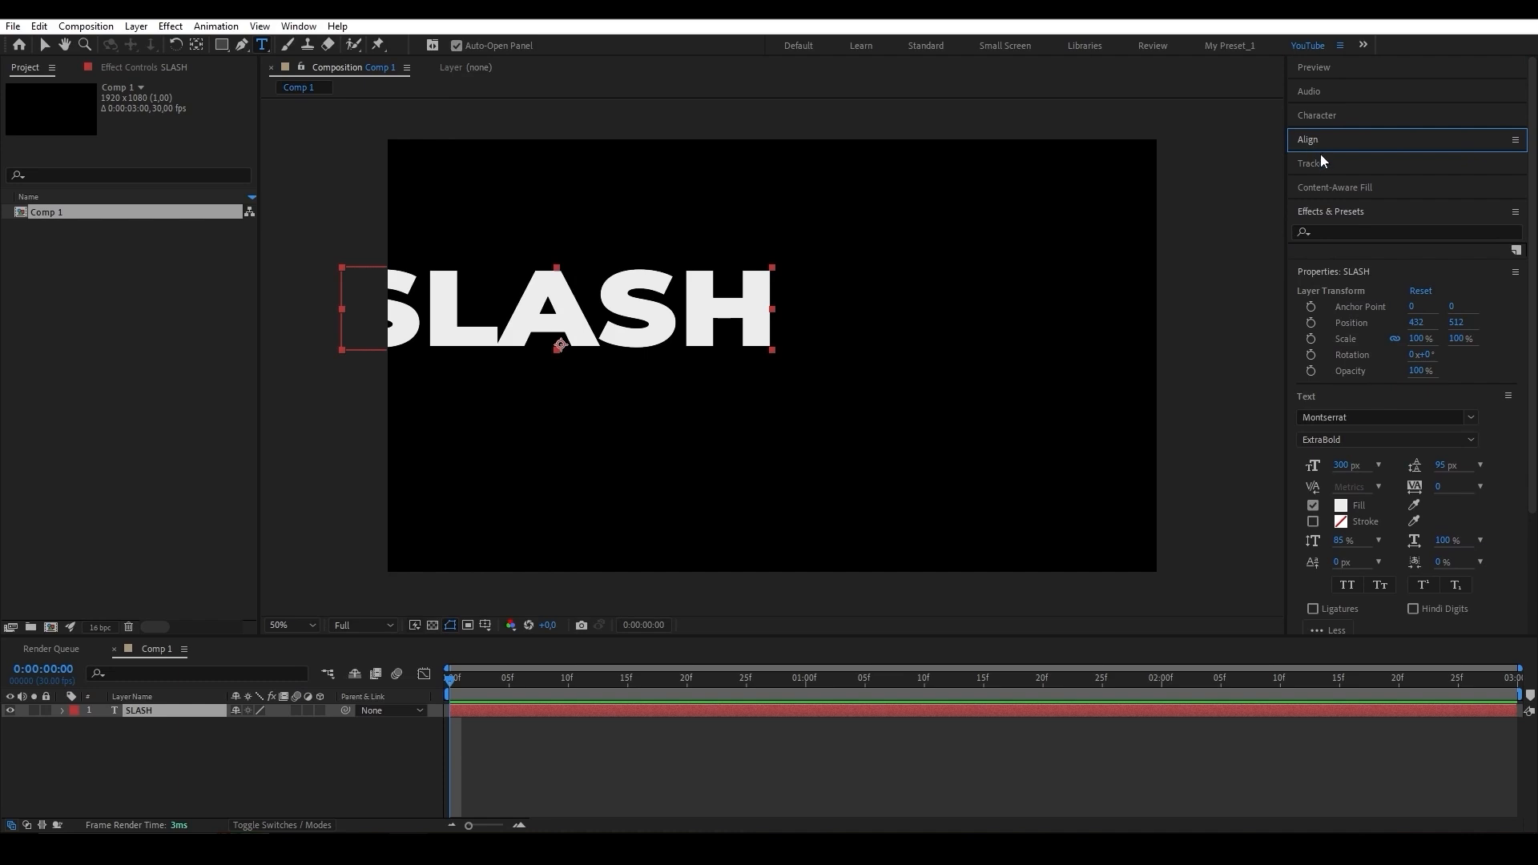
click(1320, 151)
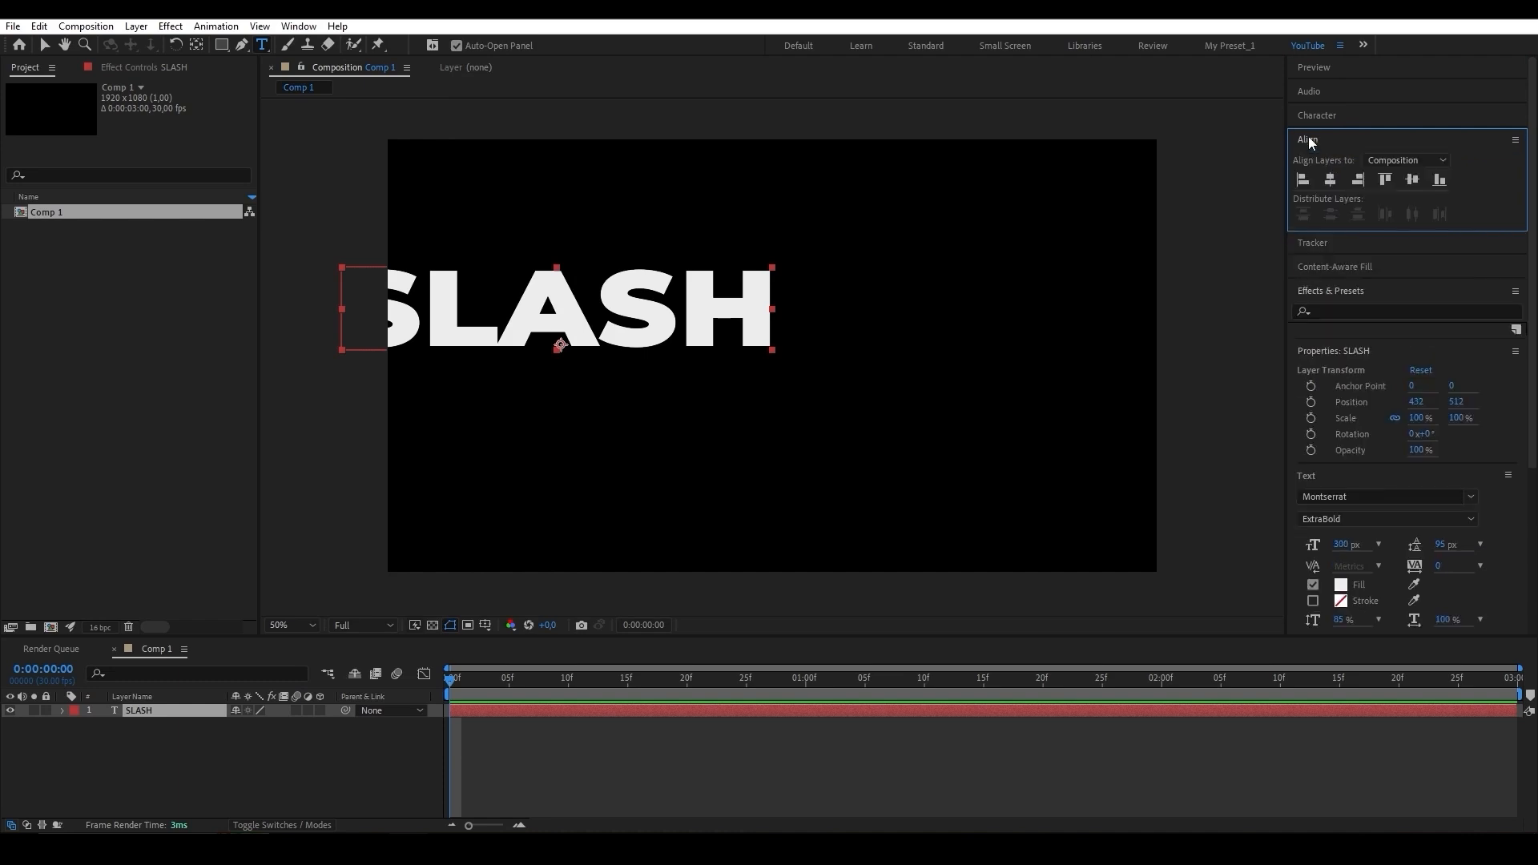
click(1328, 181)
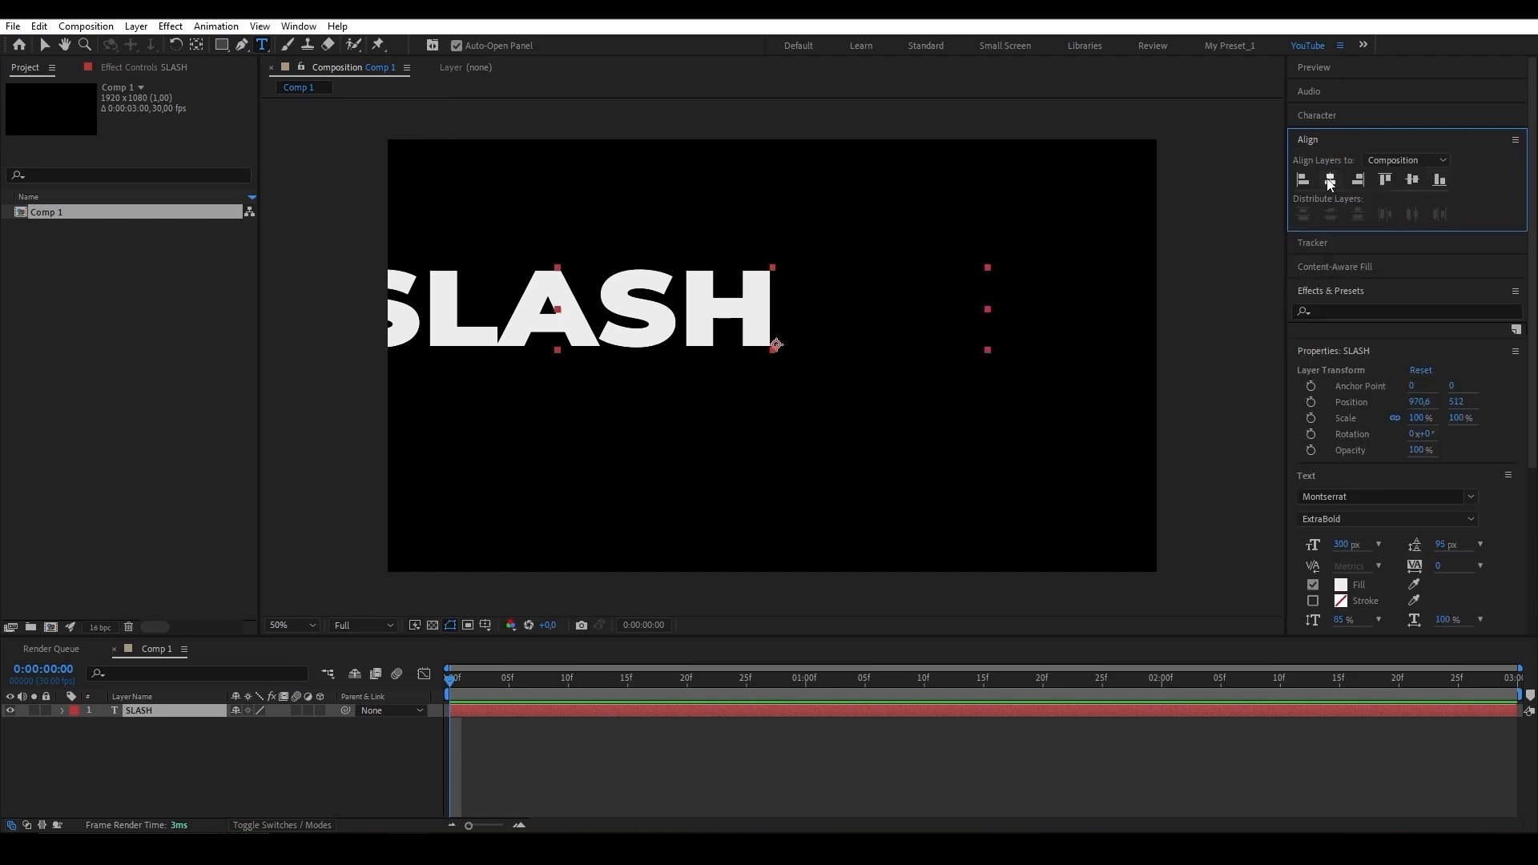
click(1413, 181)
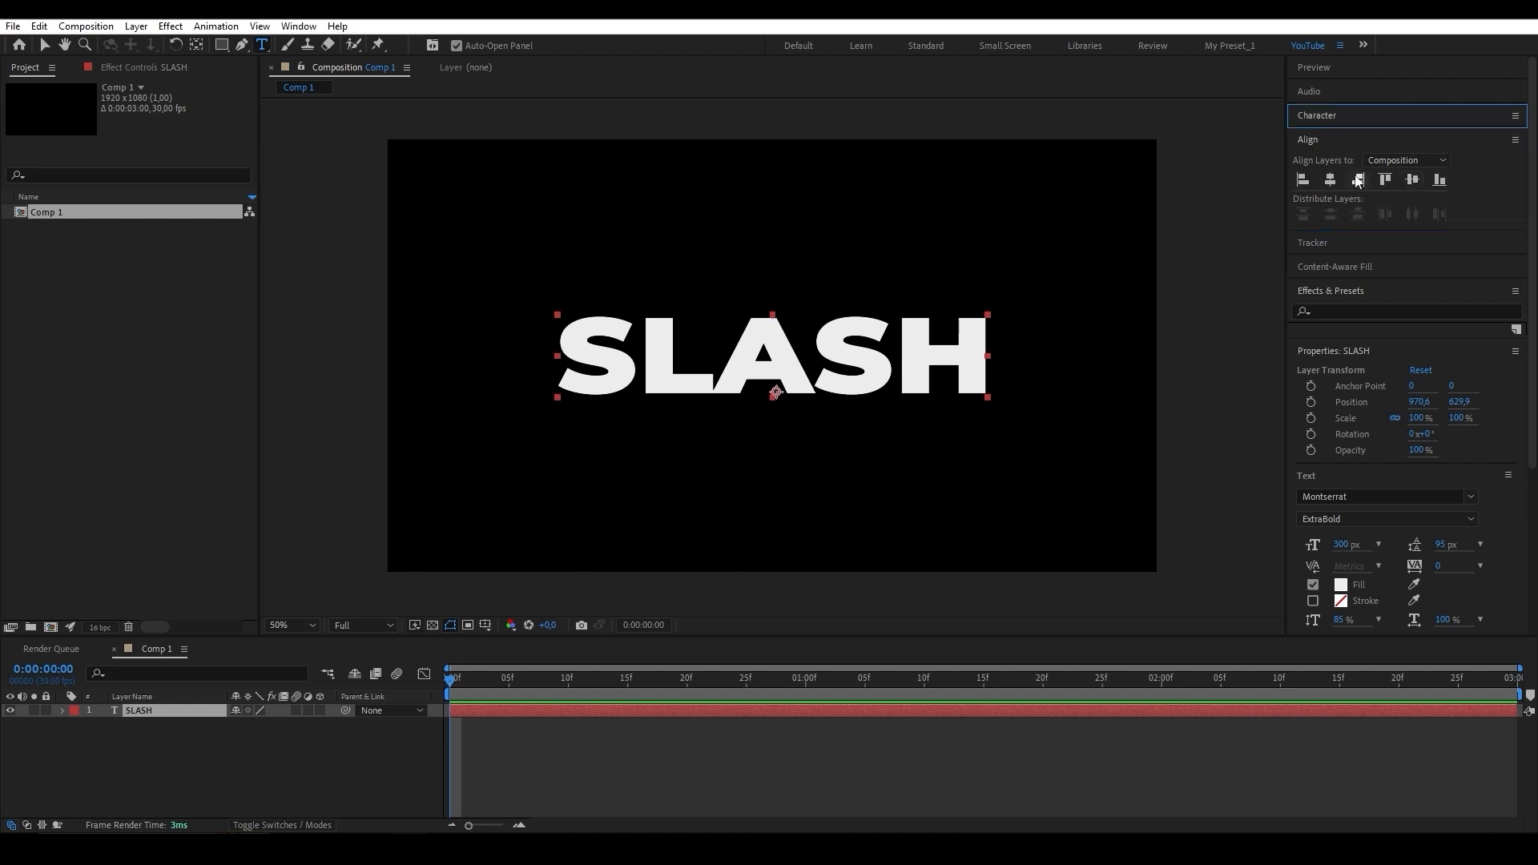
Pre-compose the SLASH text layer into a new composition named TExt
click(1318, 116)
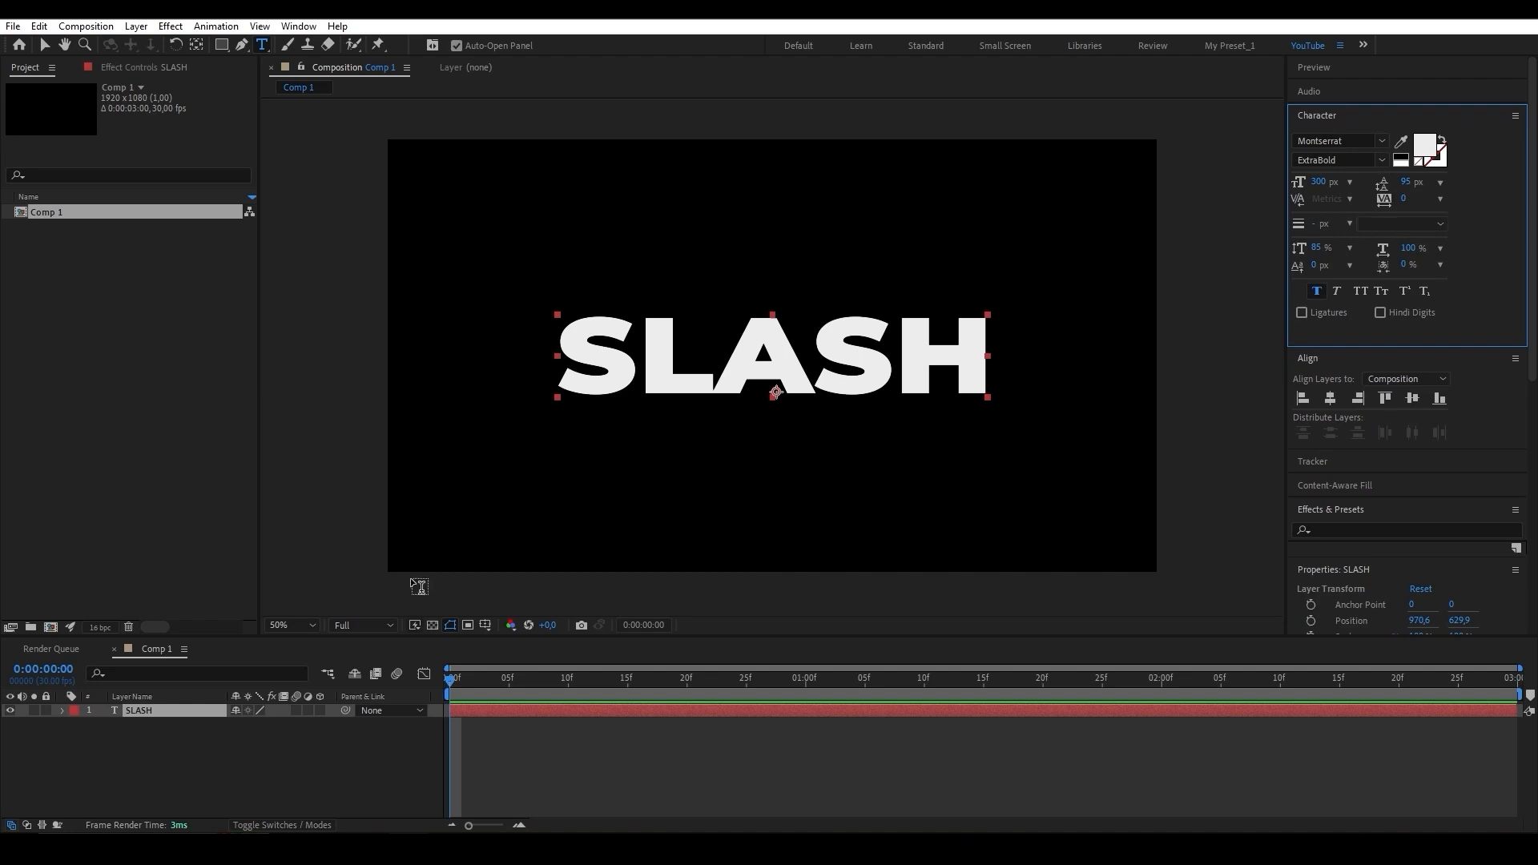
click(143, 713)
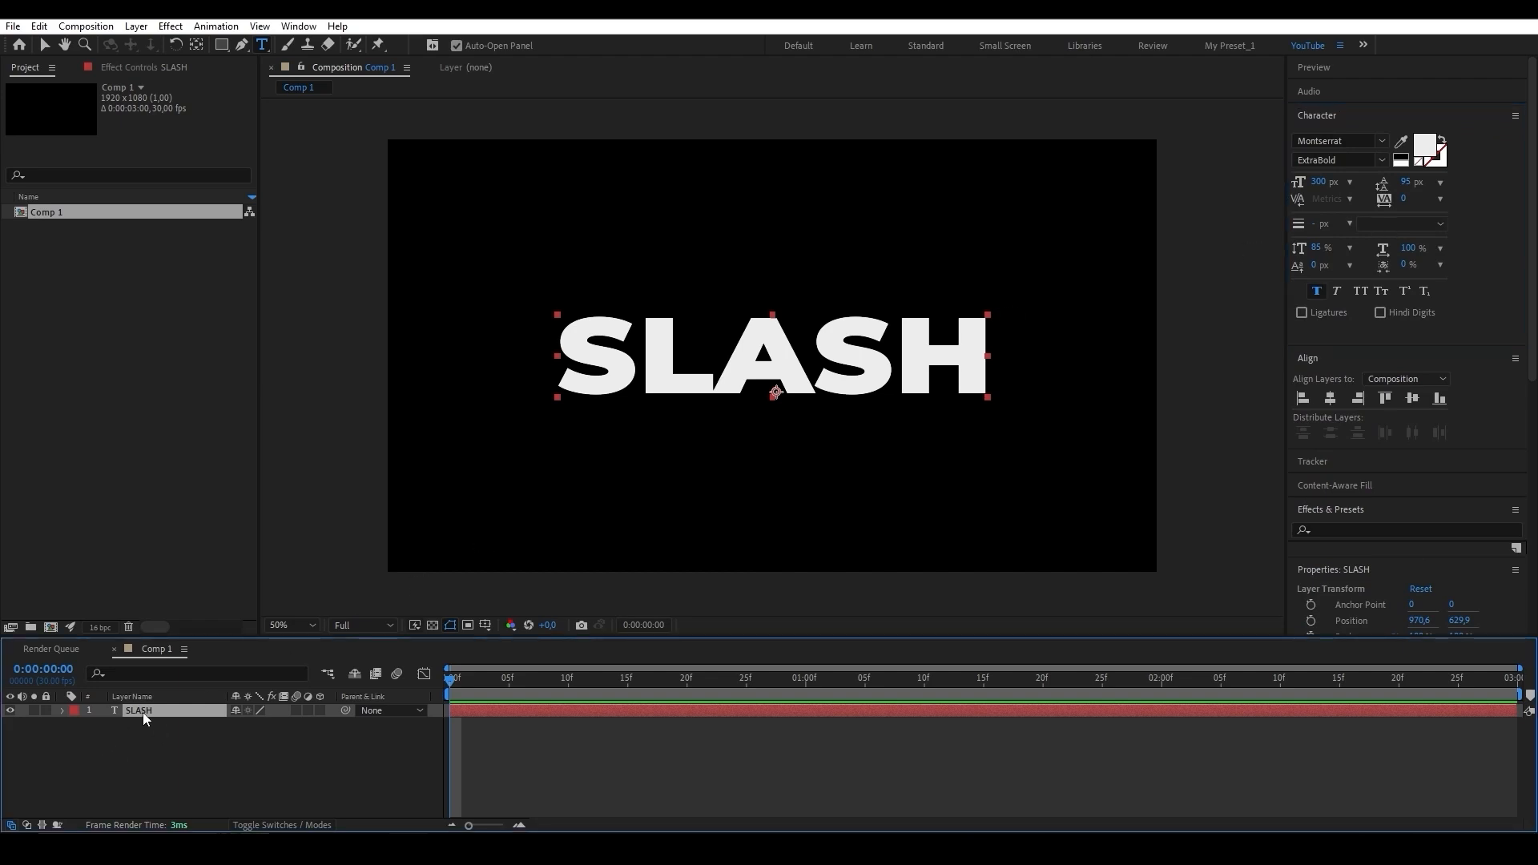
key(ctrl+shift+c)
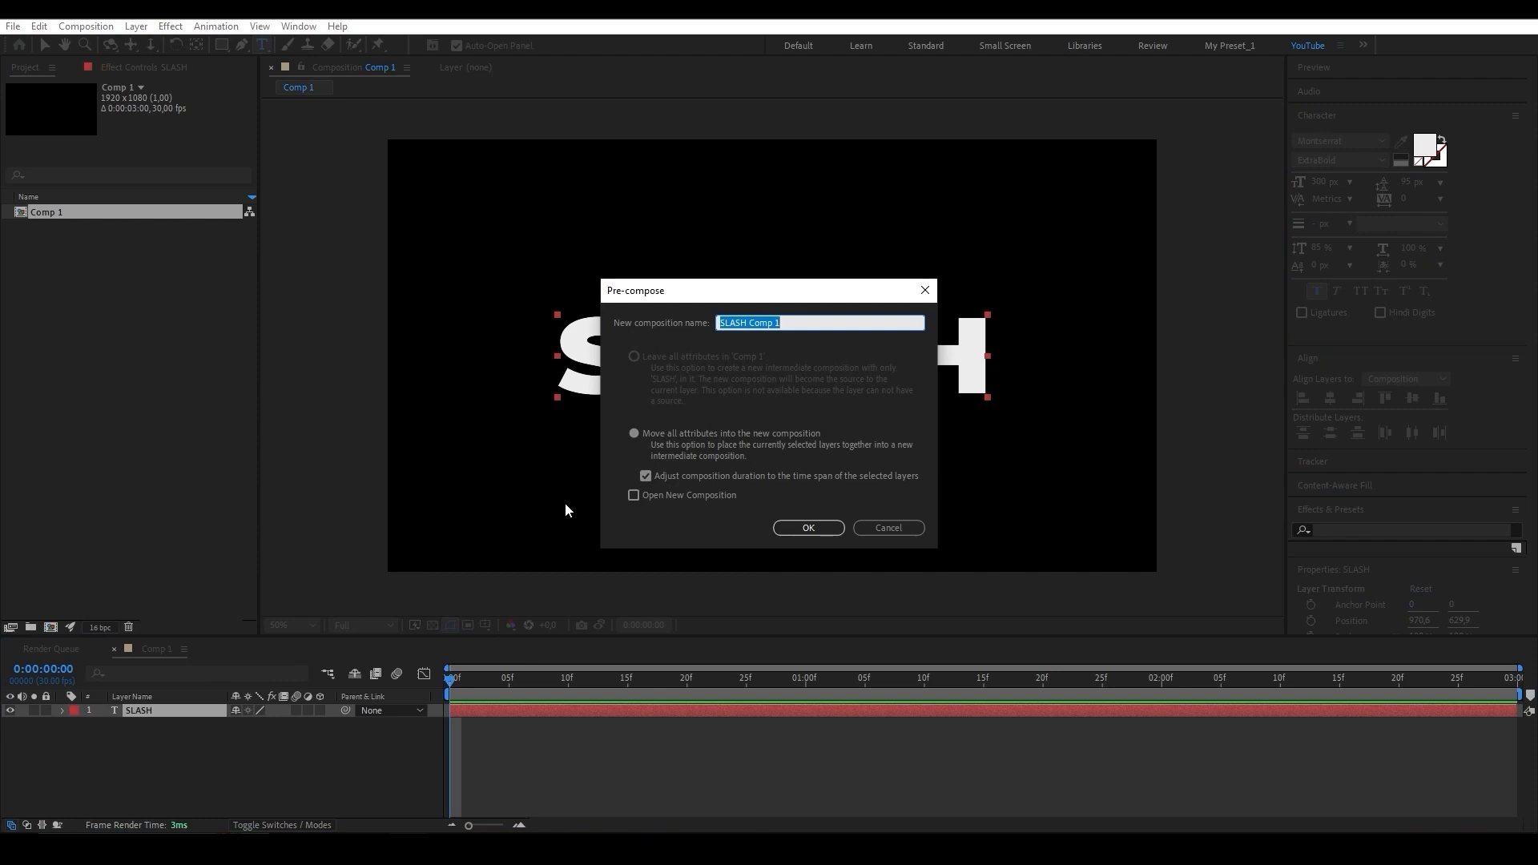
text(TExt)
key(Return)
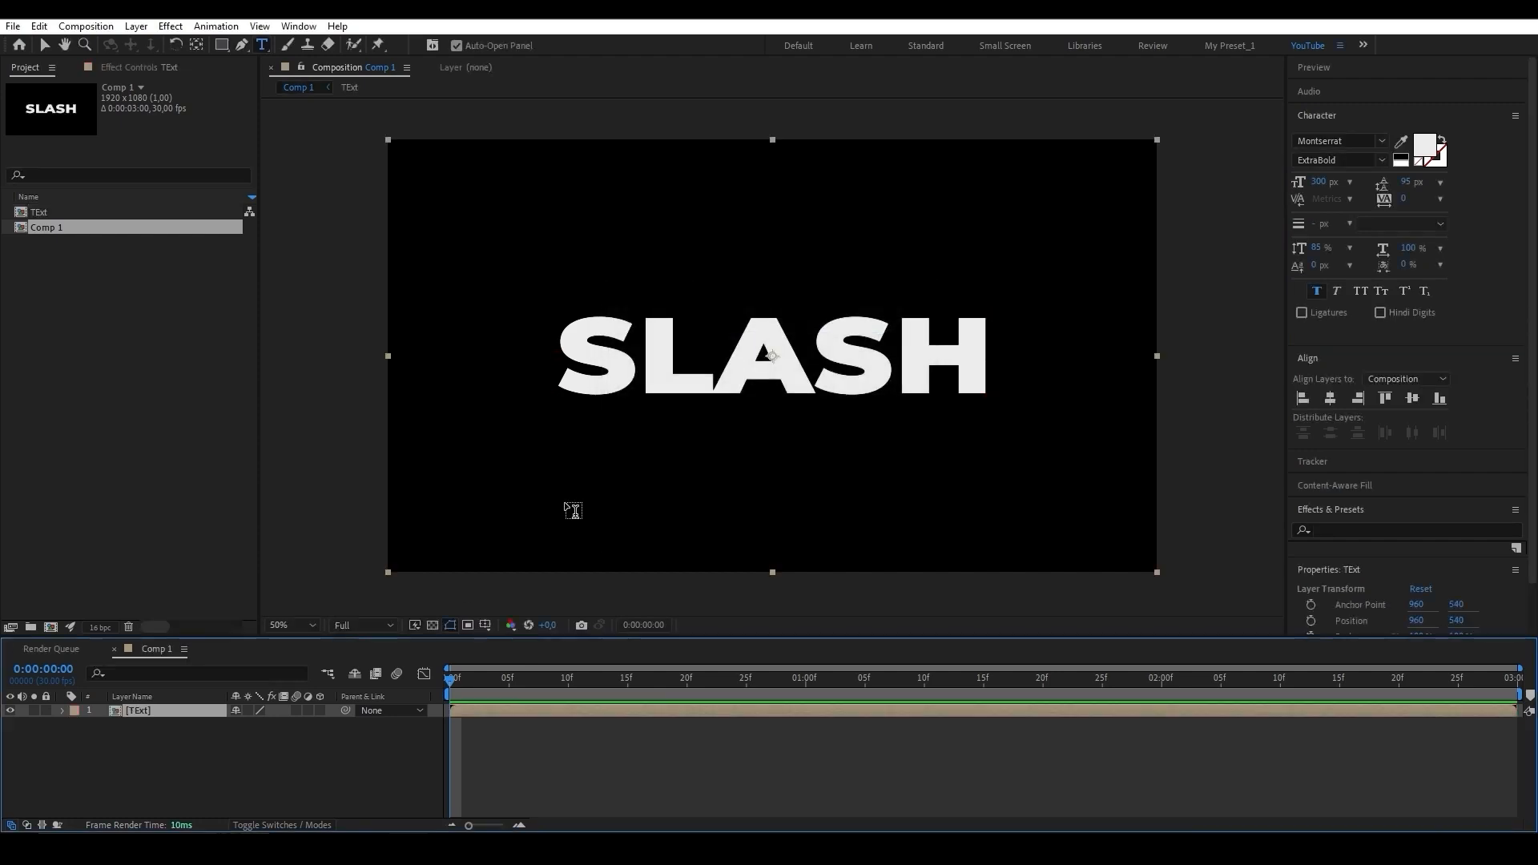
Draw a four-point Pen mask on the TExt layer around the upper half of the word, its lower edge slanting up to the right
click(241, 45)
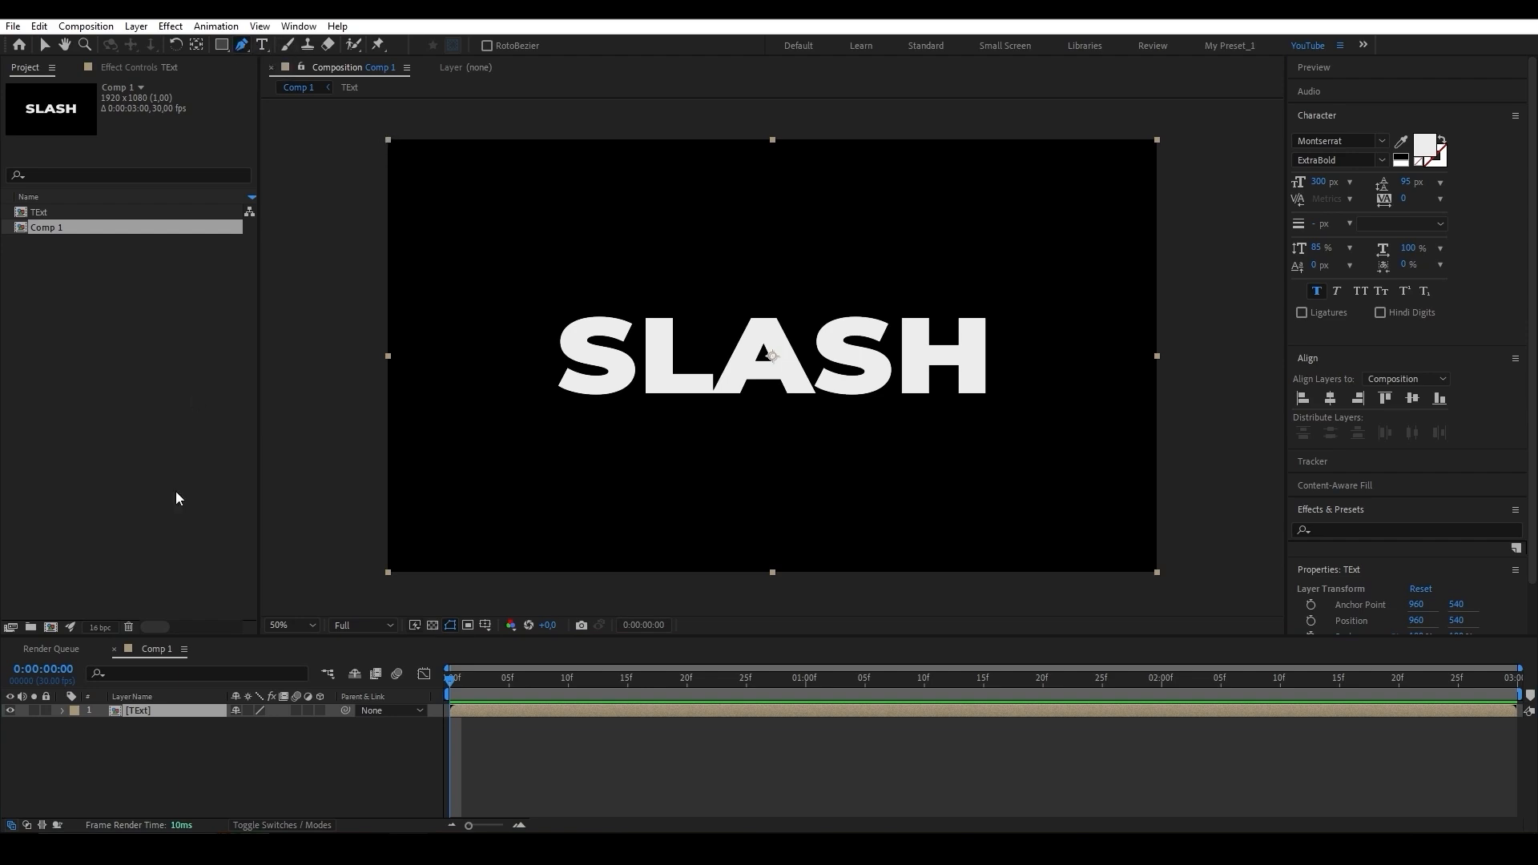
click(165, 713)
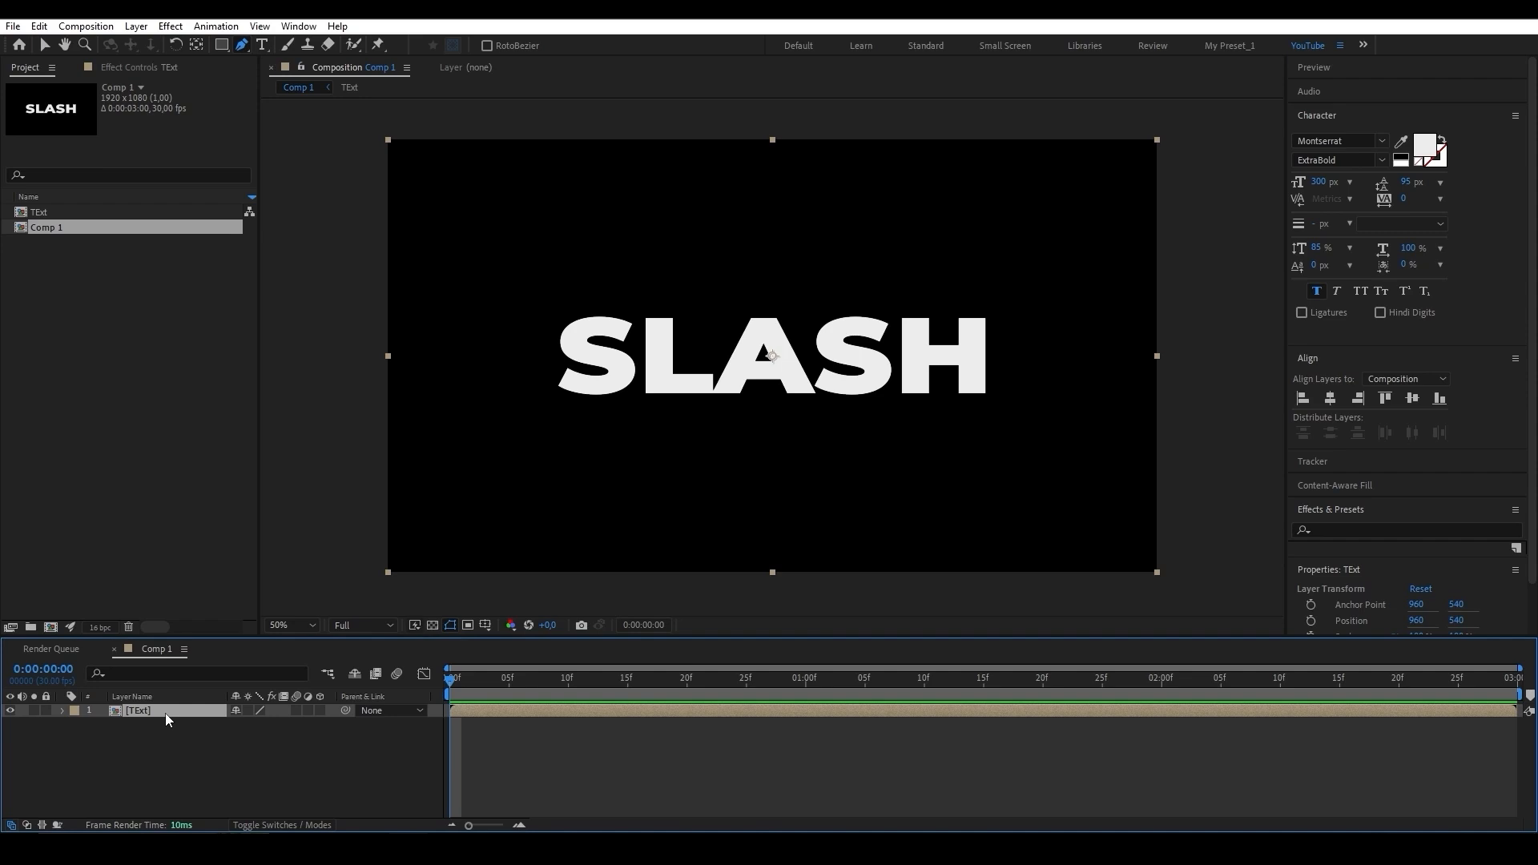
click(377, 128)
click(375, 373)
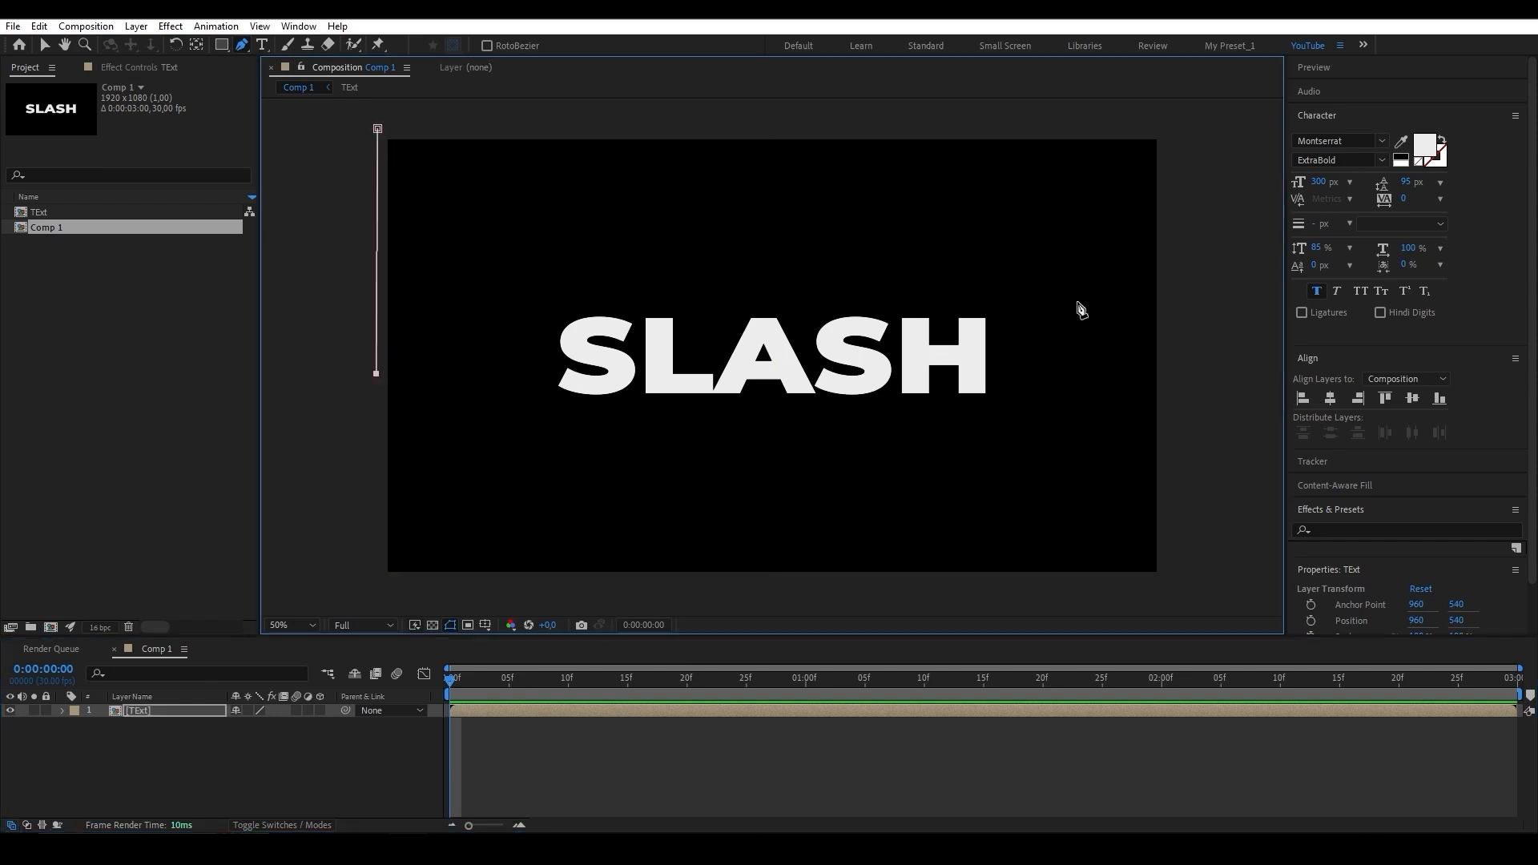
click(1175, 331)
click(1175, 128)
click(378, 128)
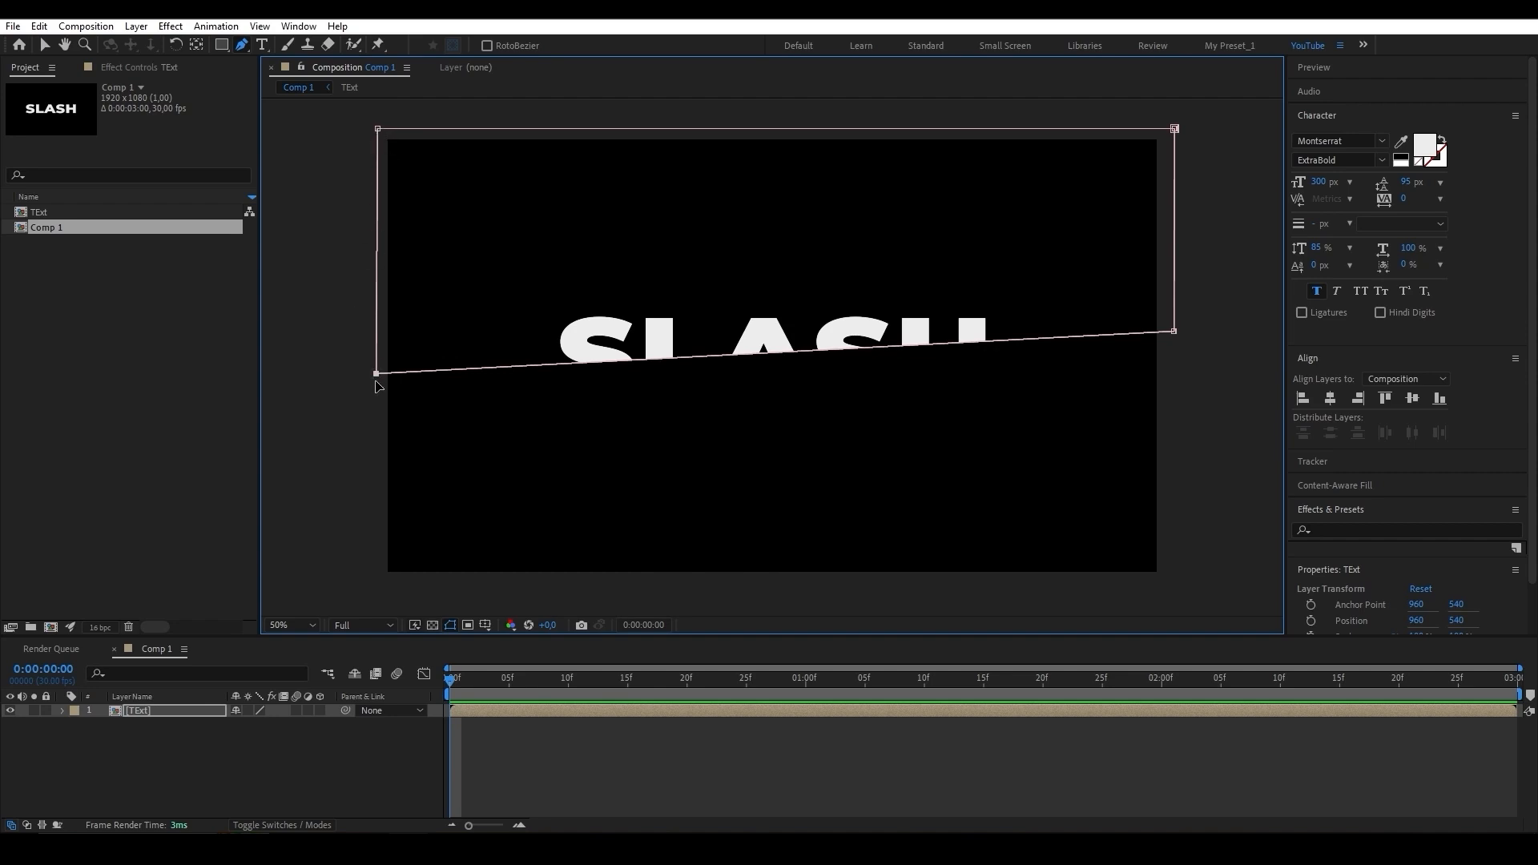
mouse_move(375, 373)
mouse_down()
mouse_move(378, 392)
mouse_move(375, 377)
mouse_up()
mouse_move(1174, 331)
mouse_down()
mouse_move(1176, 377)
mouse_move(1175, 329)
mouse_up()
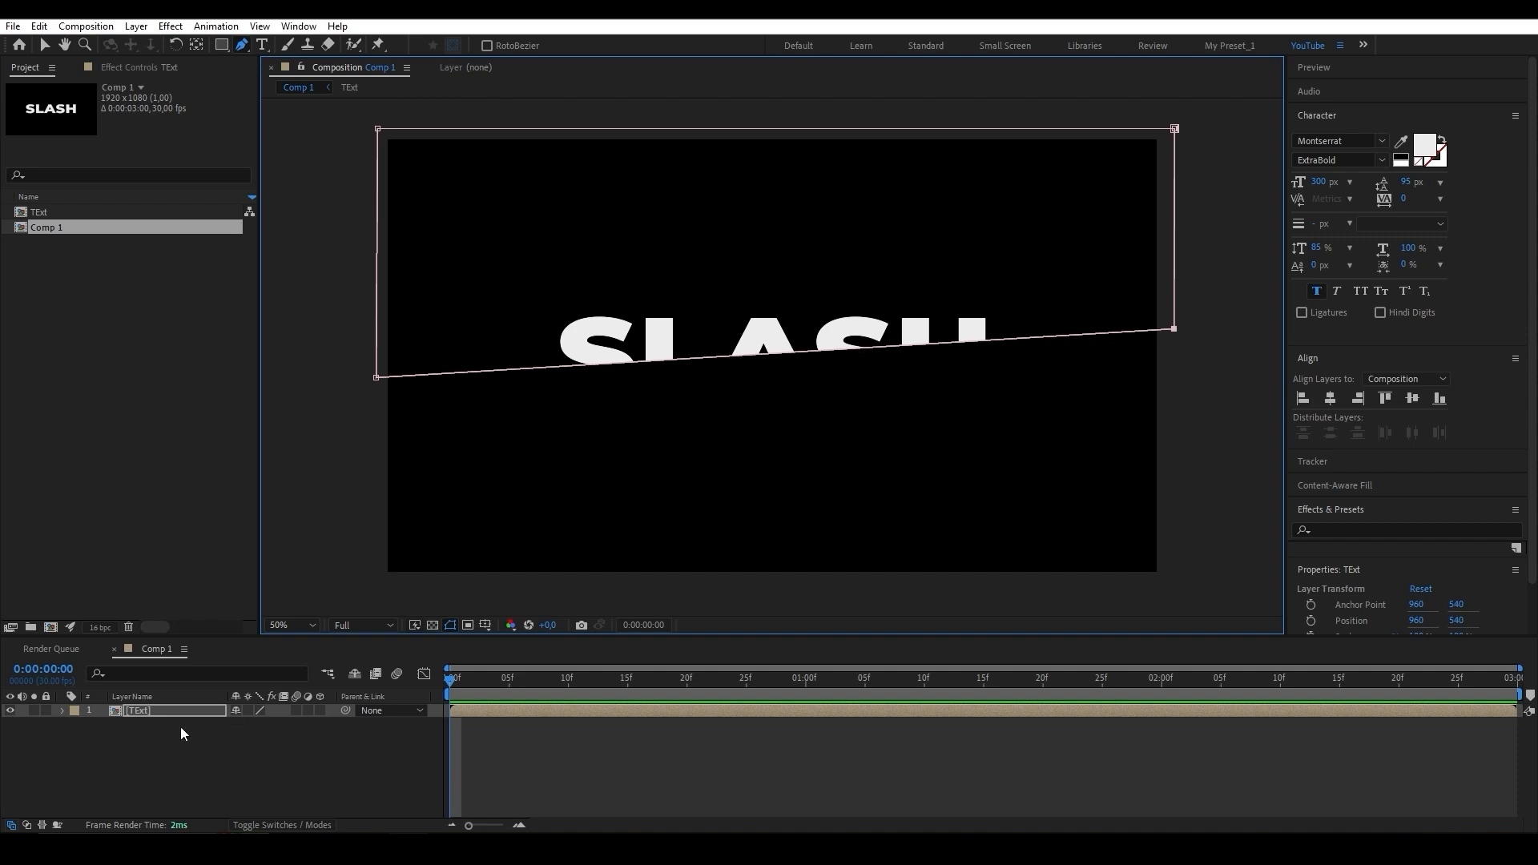
Duplicate the masked TExt layer and move layer 2's two upper mask points below the frame so its mask covers the word's lower half
click(158, 710)
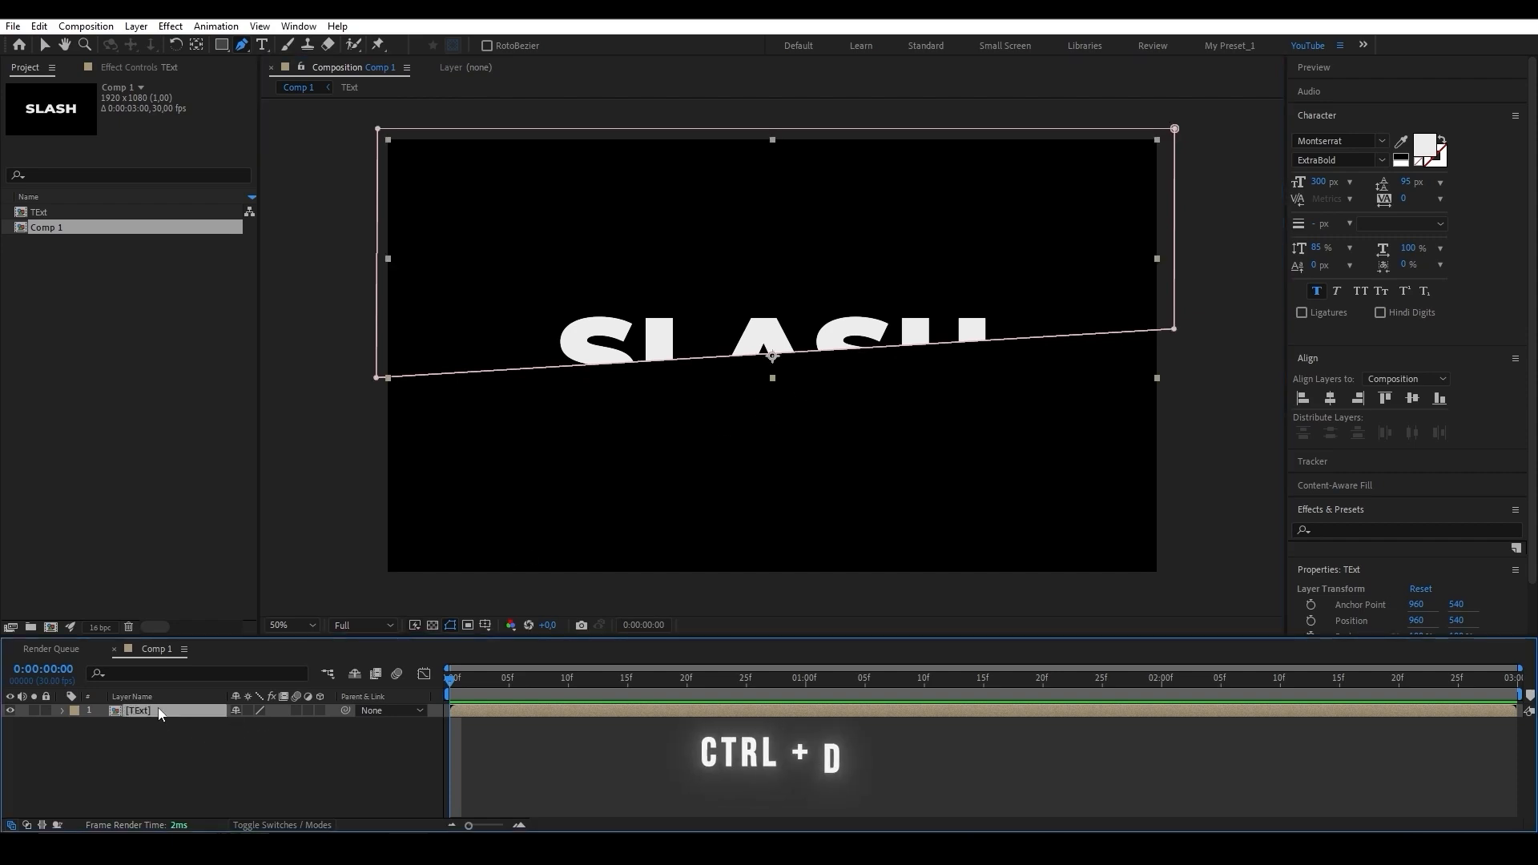
key(ctrl+d)
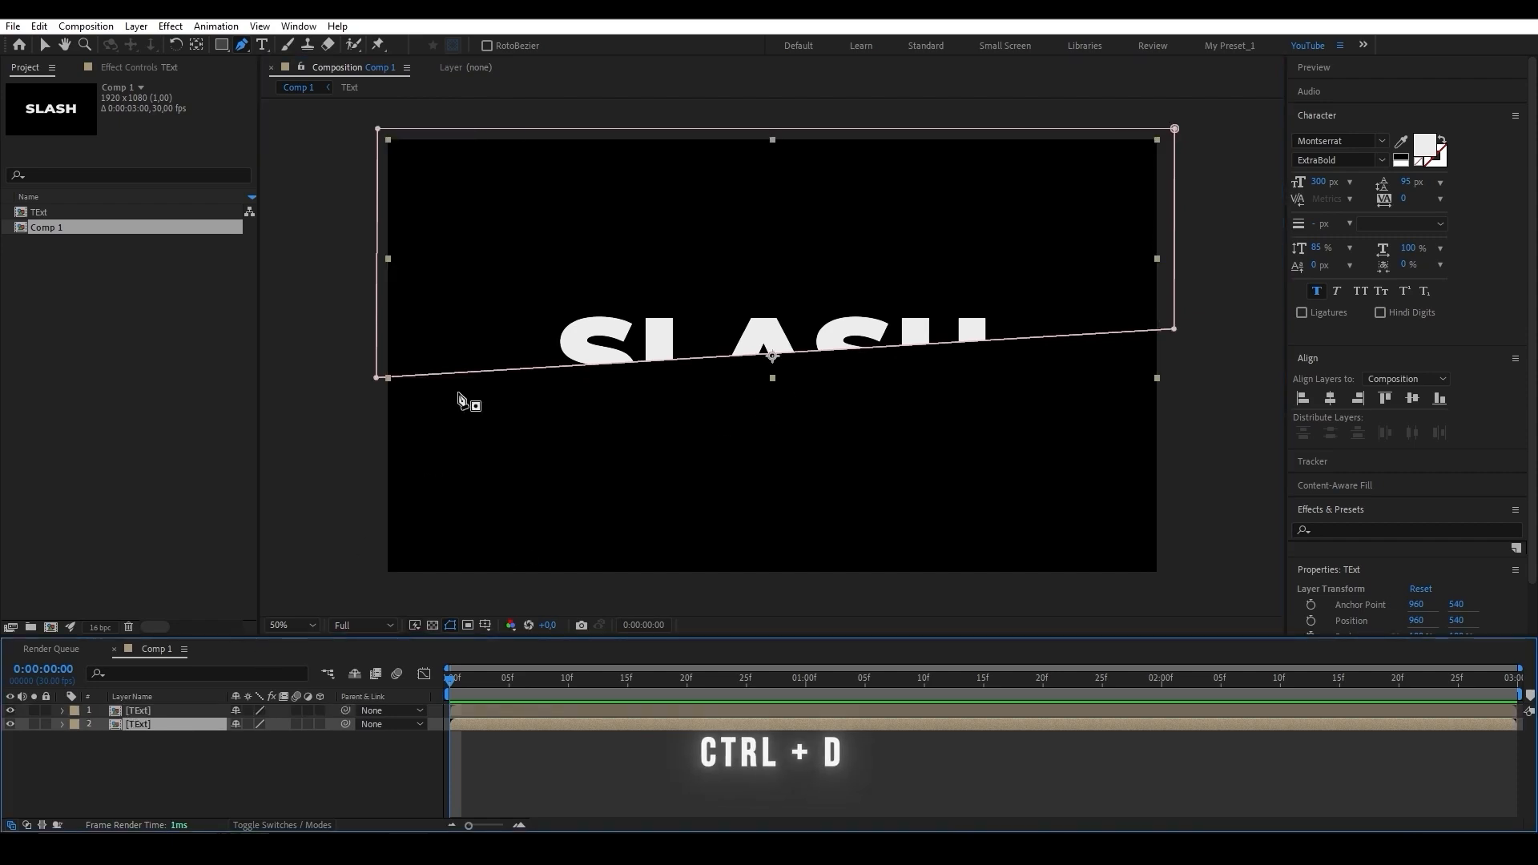
key(v)
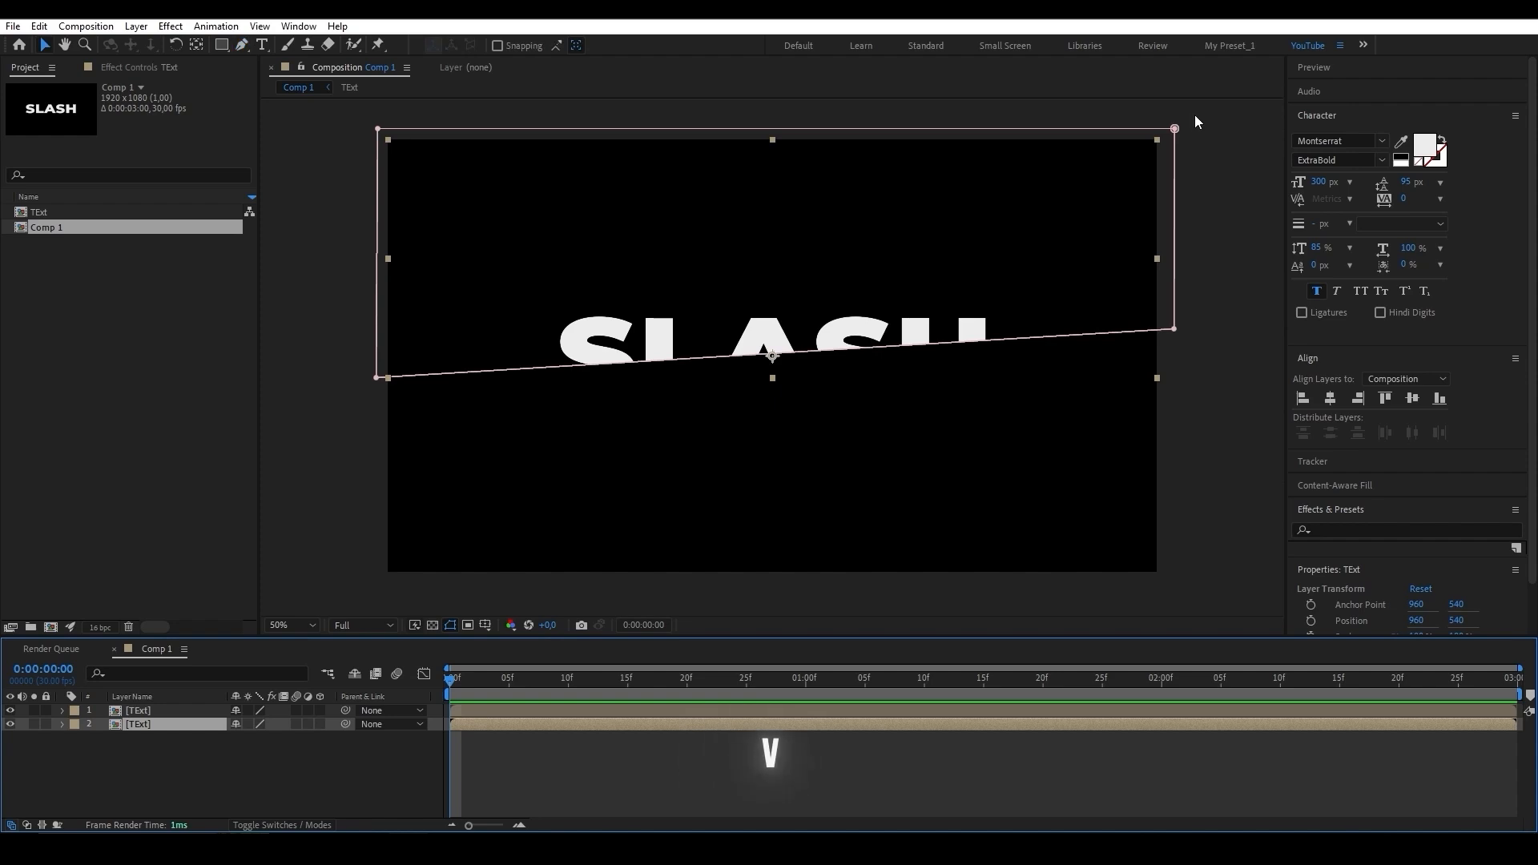
click(1096, 128)
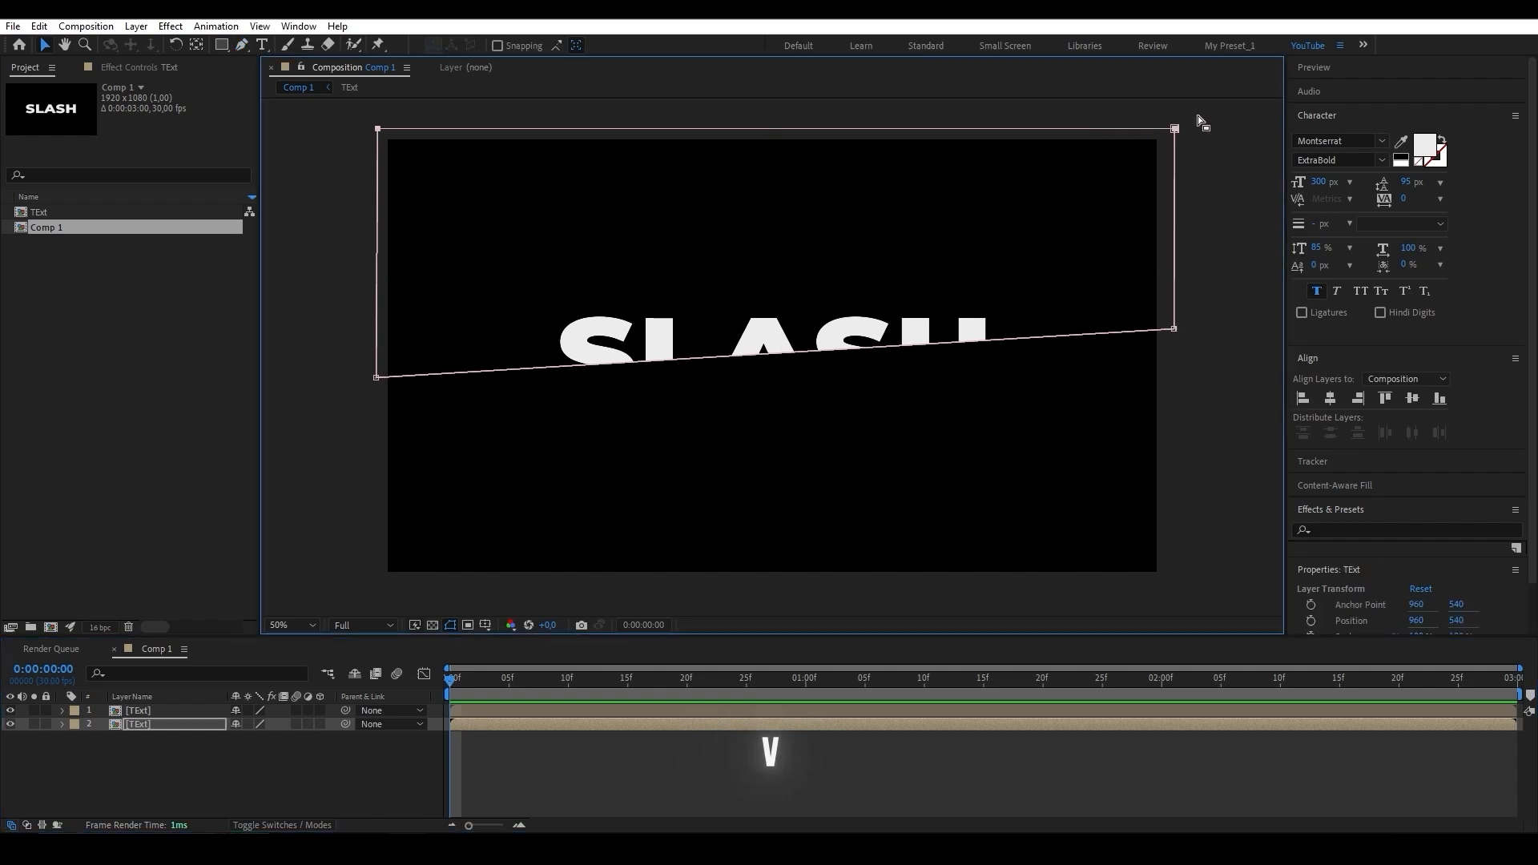
drag(1197, 114, 348, 136)
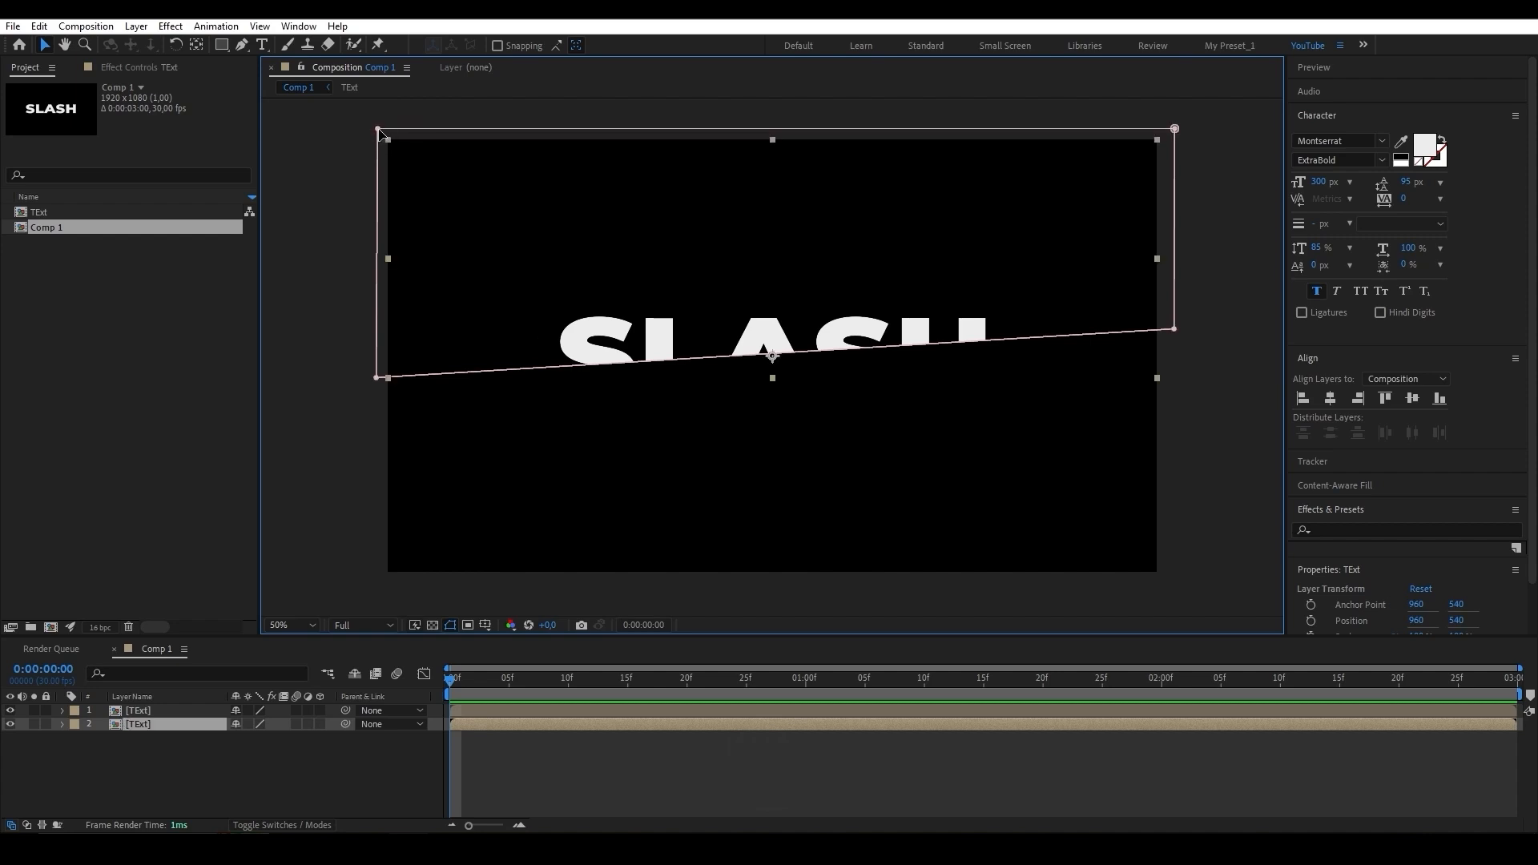
key(shift)
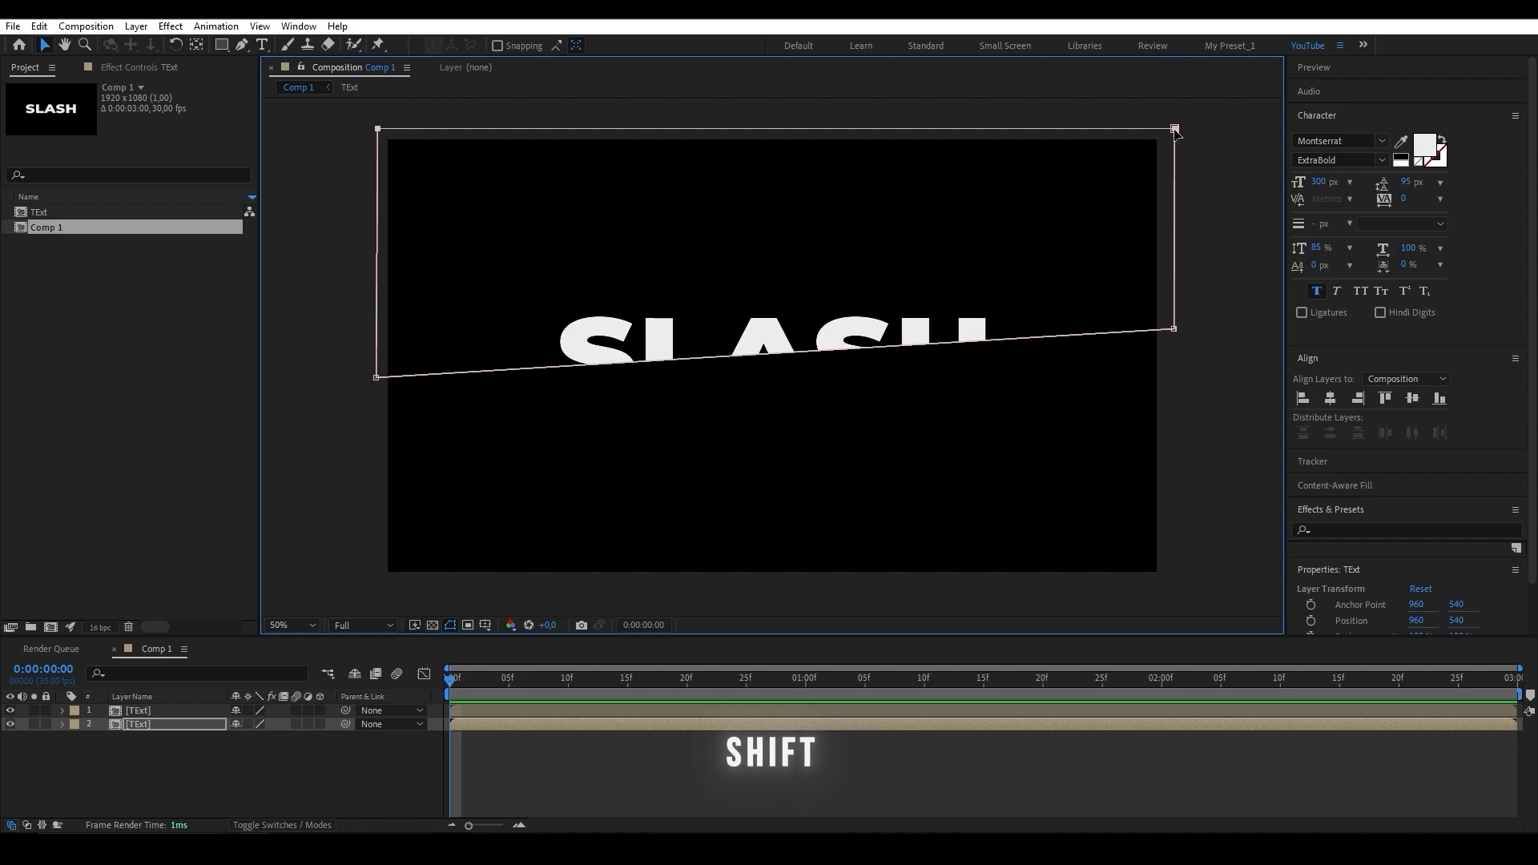
drag(768, 129, 771, 590)
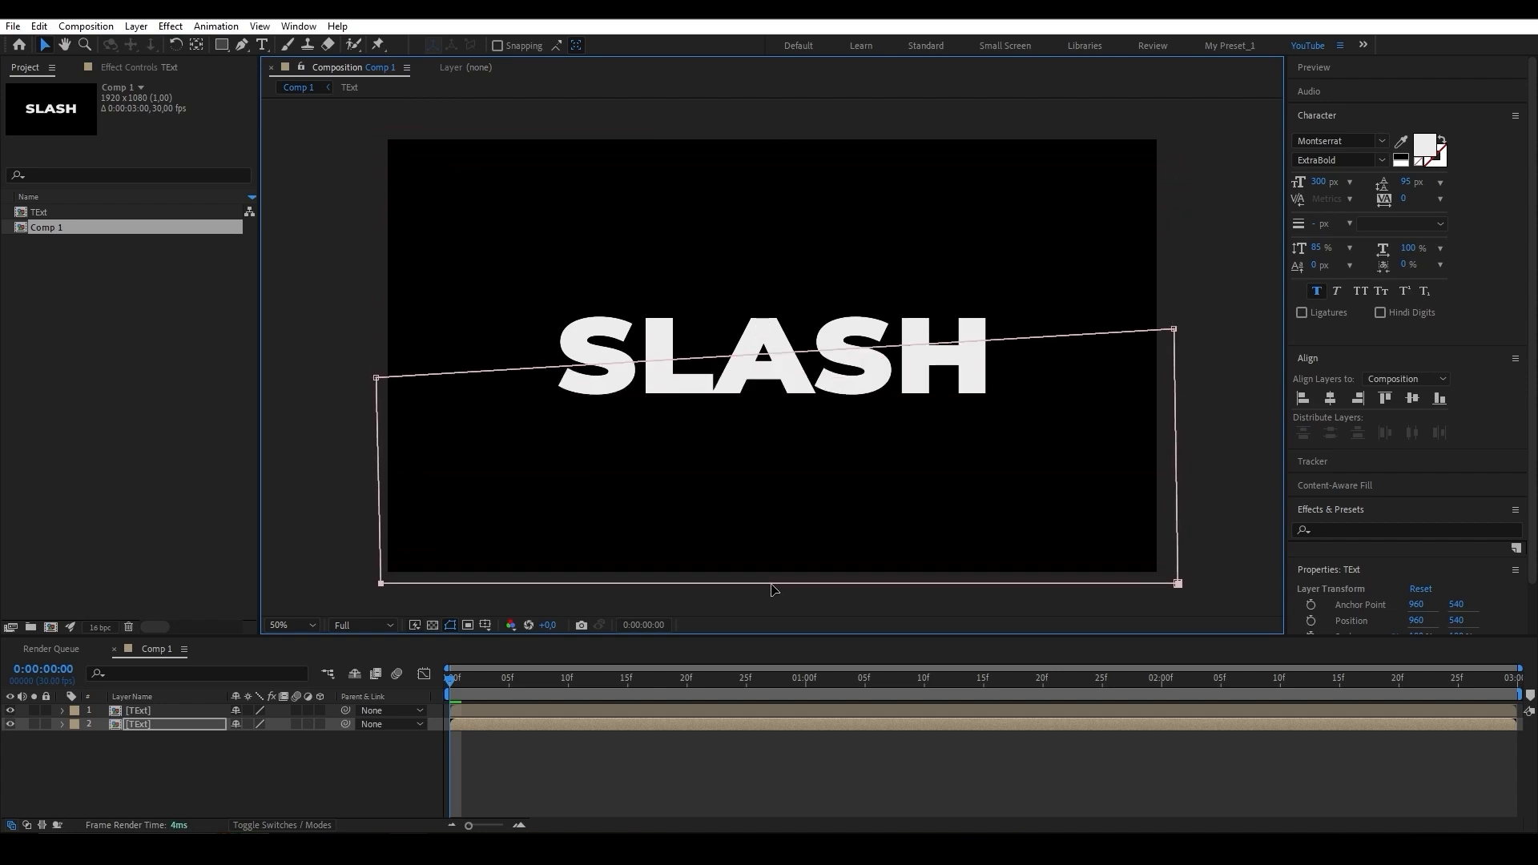
click(10, 724)
click(10, 724)
click(10, 711)
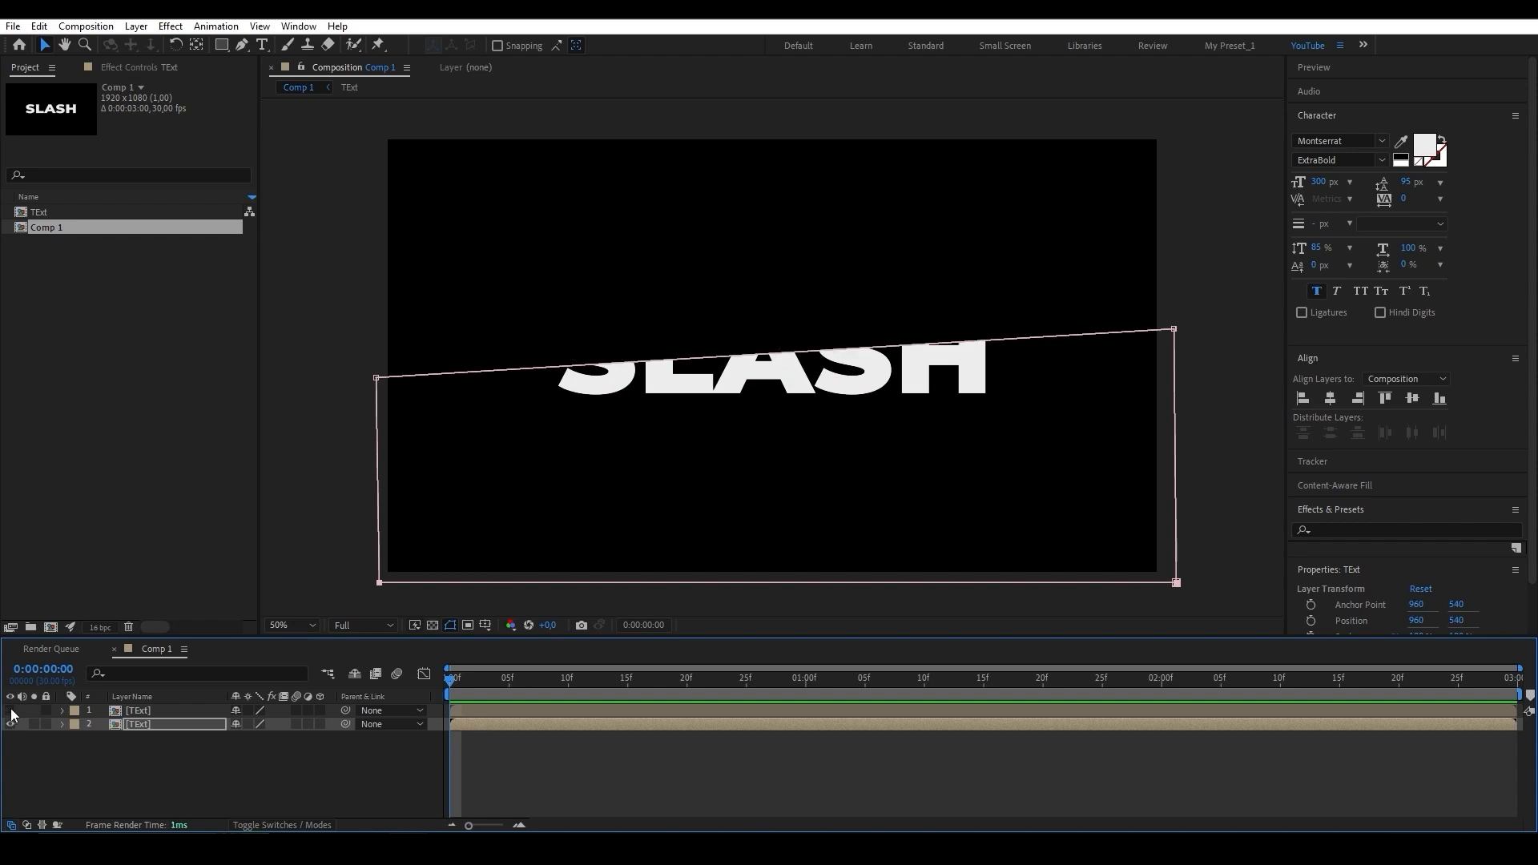
click(10, 711)
key(ctrl+z)
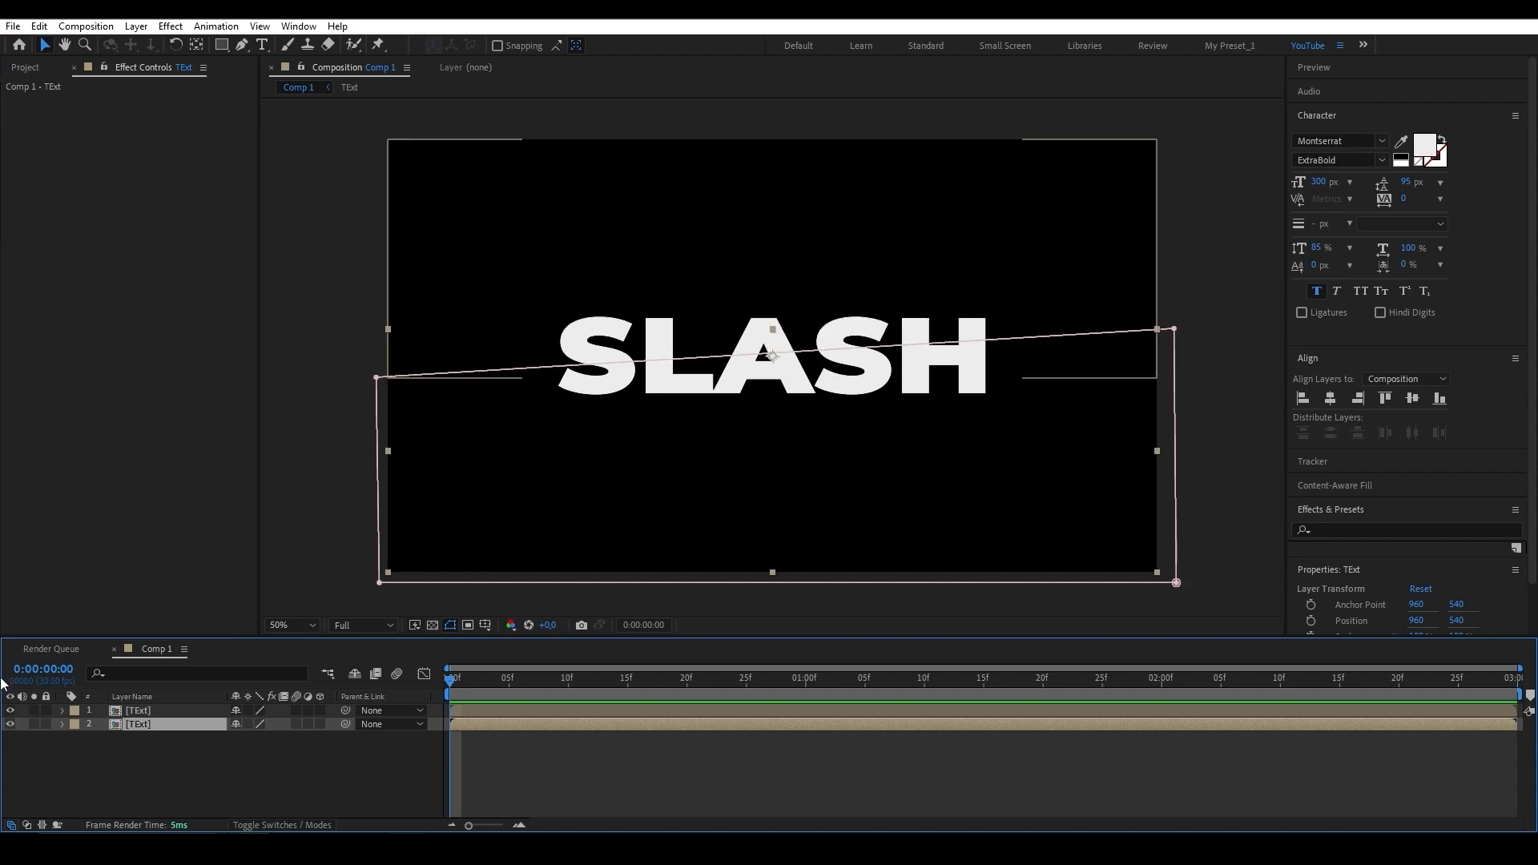
Lower the left end of the bottom-half mask's slanted edge slightly to open a gap between the text halves
click(375, 378)
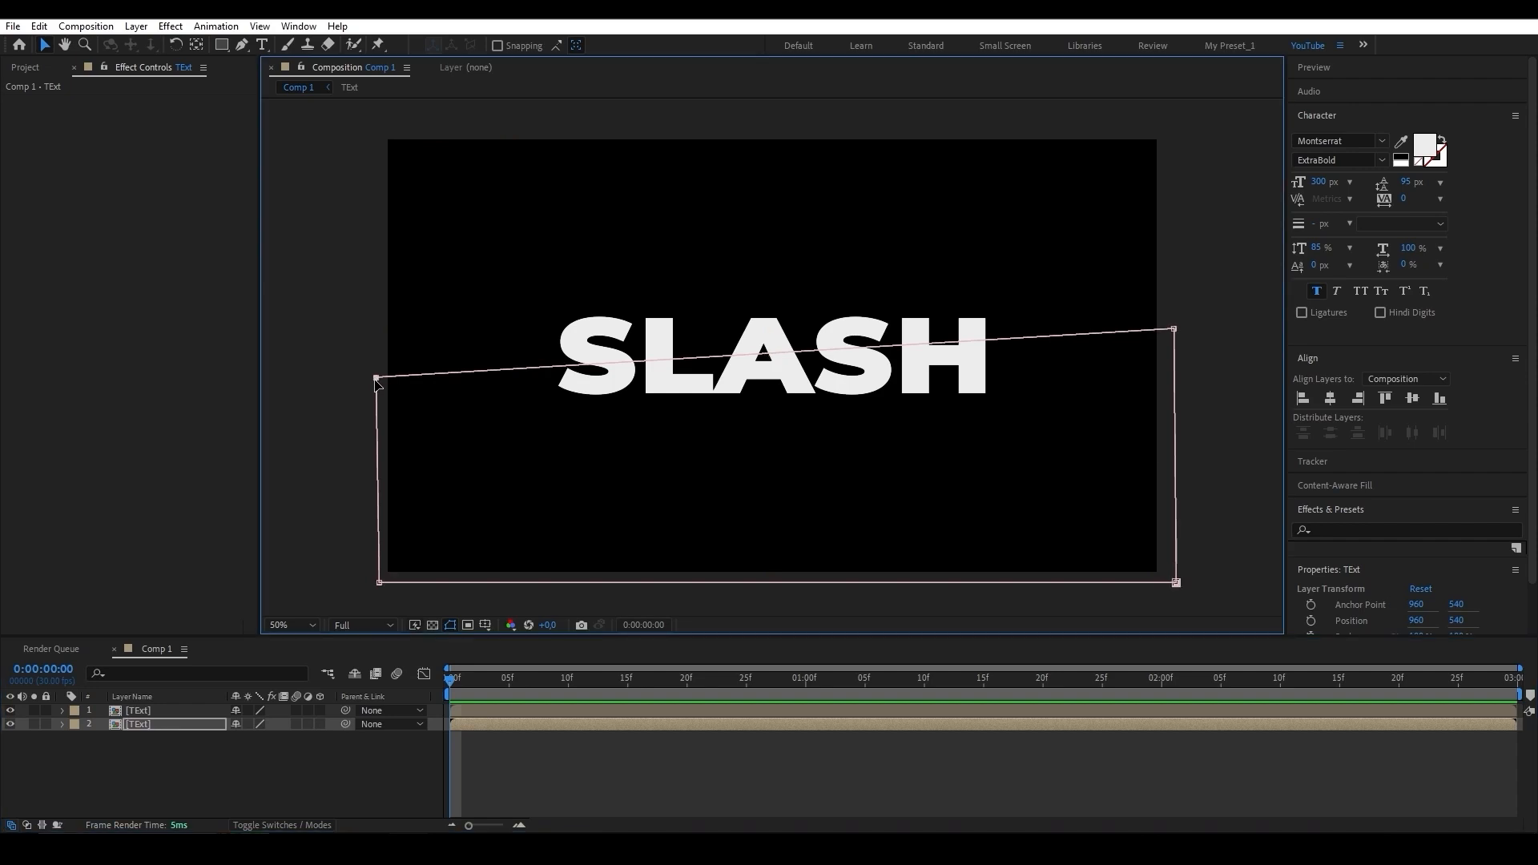
drag(375, 378, 378, 386)
scroll(514, 390, up, 1)
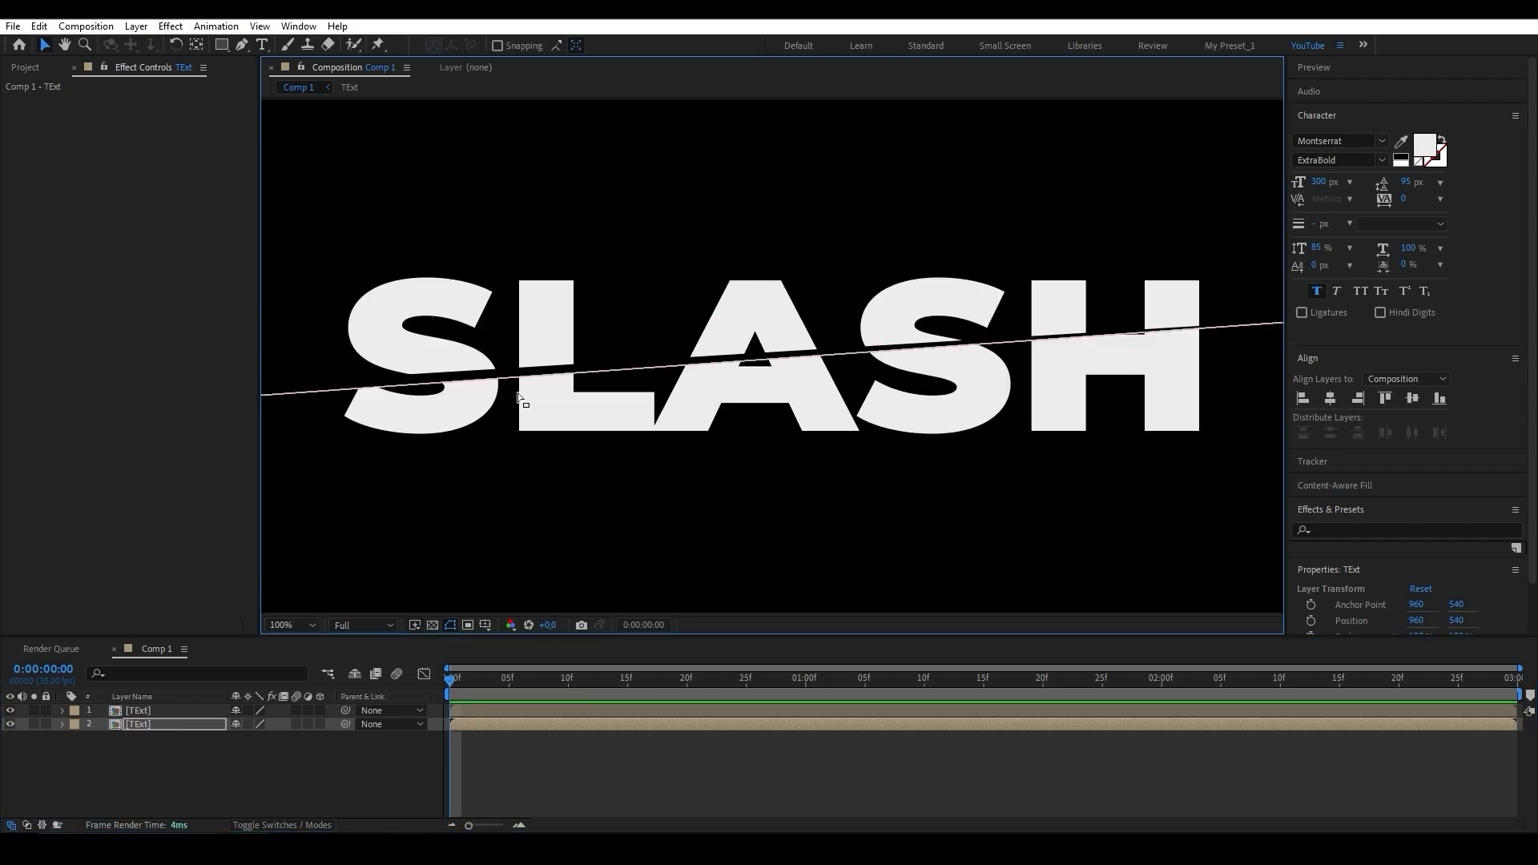
scroll(522, 392, down, 1)
scroll(1175, 343, up, 1)
Fine-tune the height of the right end of the bottom-half mask's slanted edge to extend a thin gap across the word
drag(1157, 364, 921, 375)
scroll(1042, 366, down, 1)
drag(1059, 331, 1059, 335)
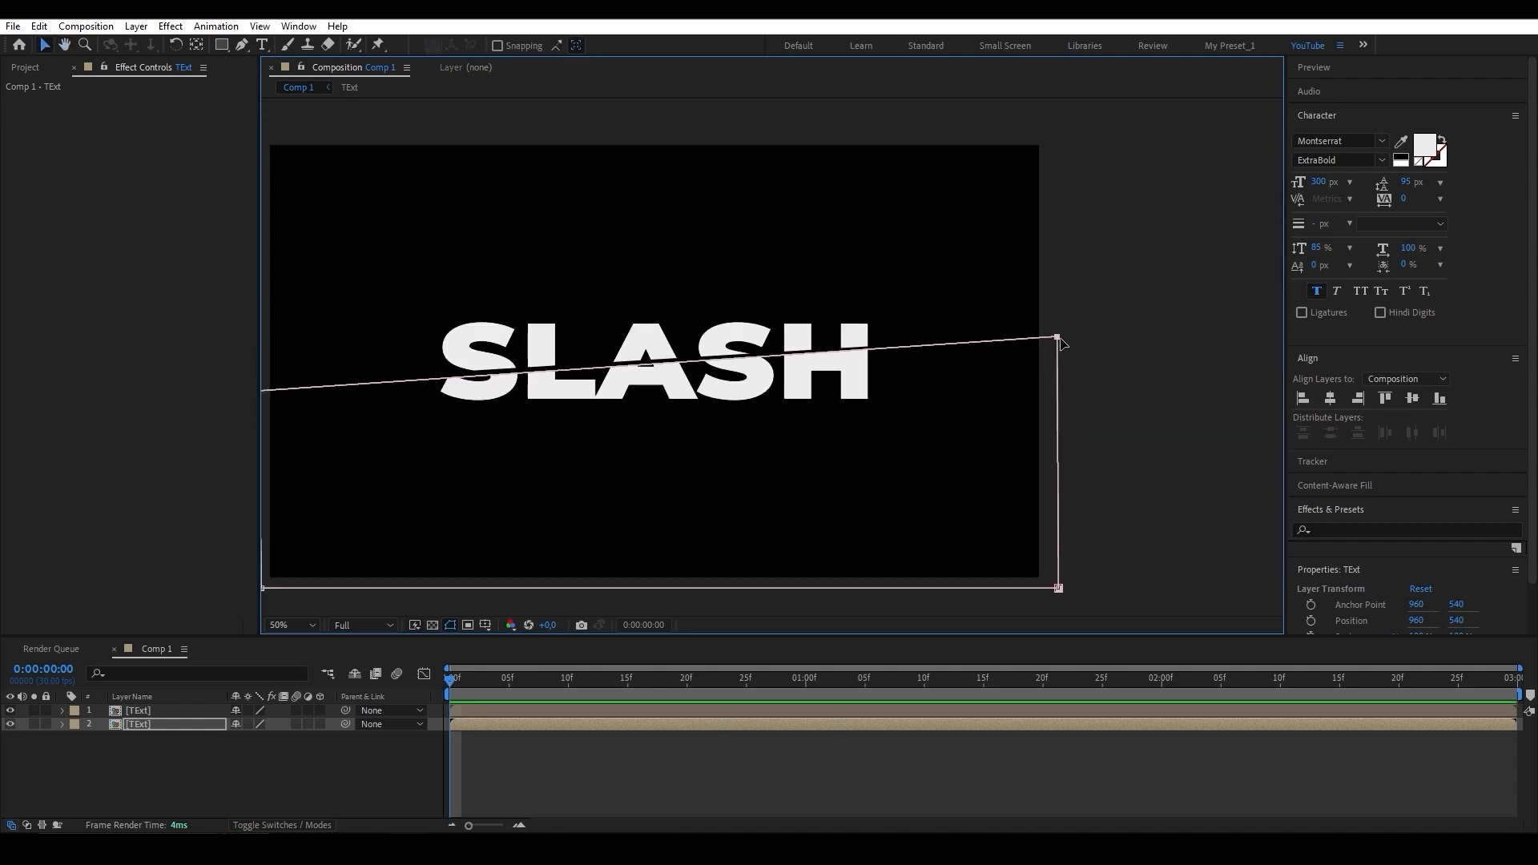
scroll(564, 375, up, 1)
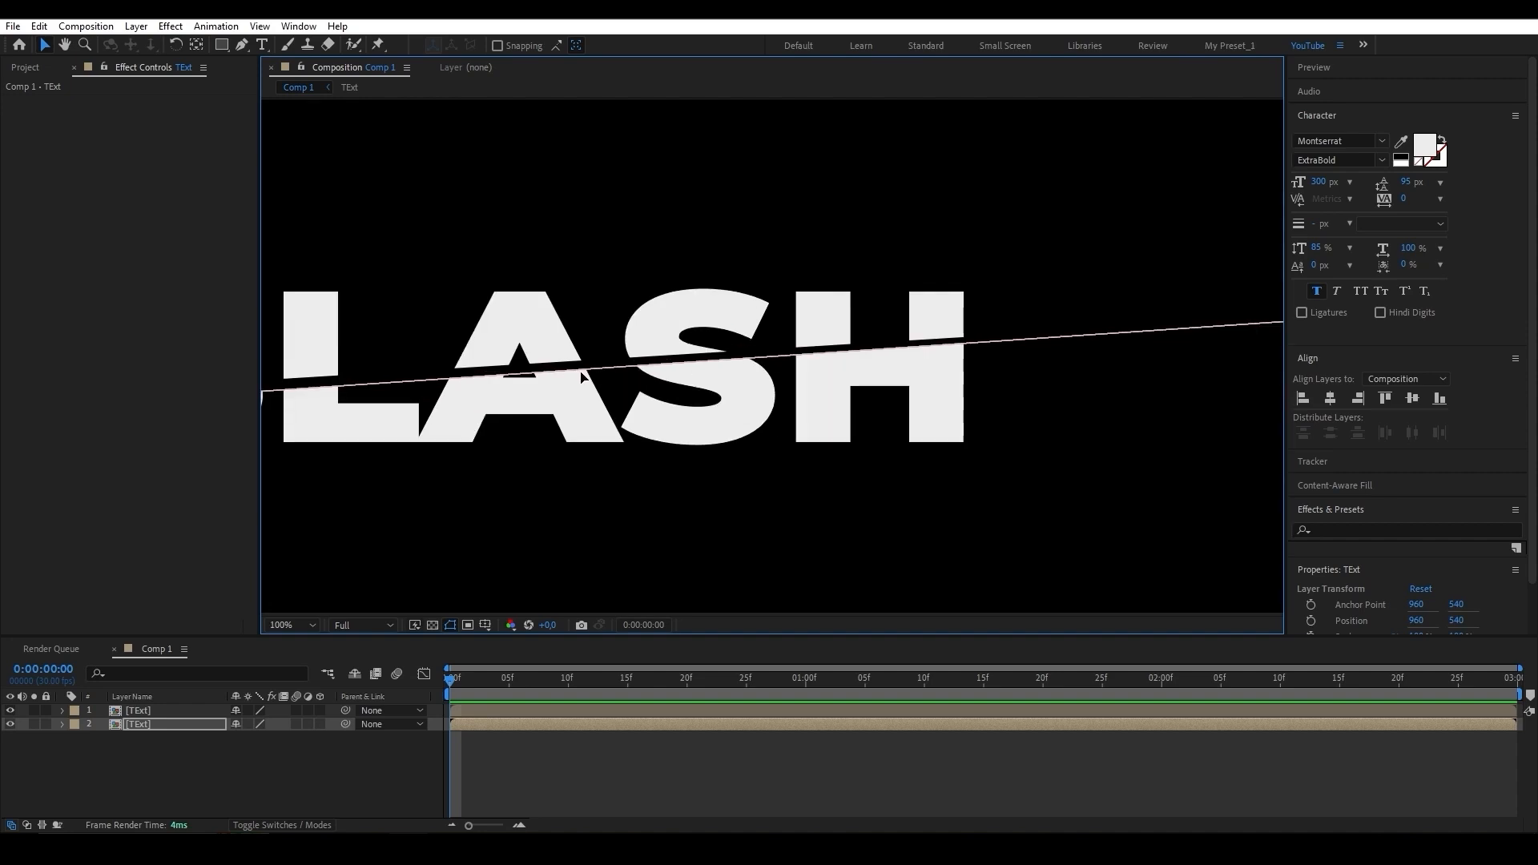
drag(580, 377, 884, 359)
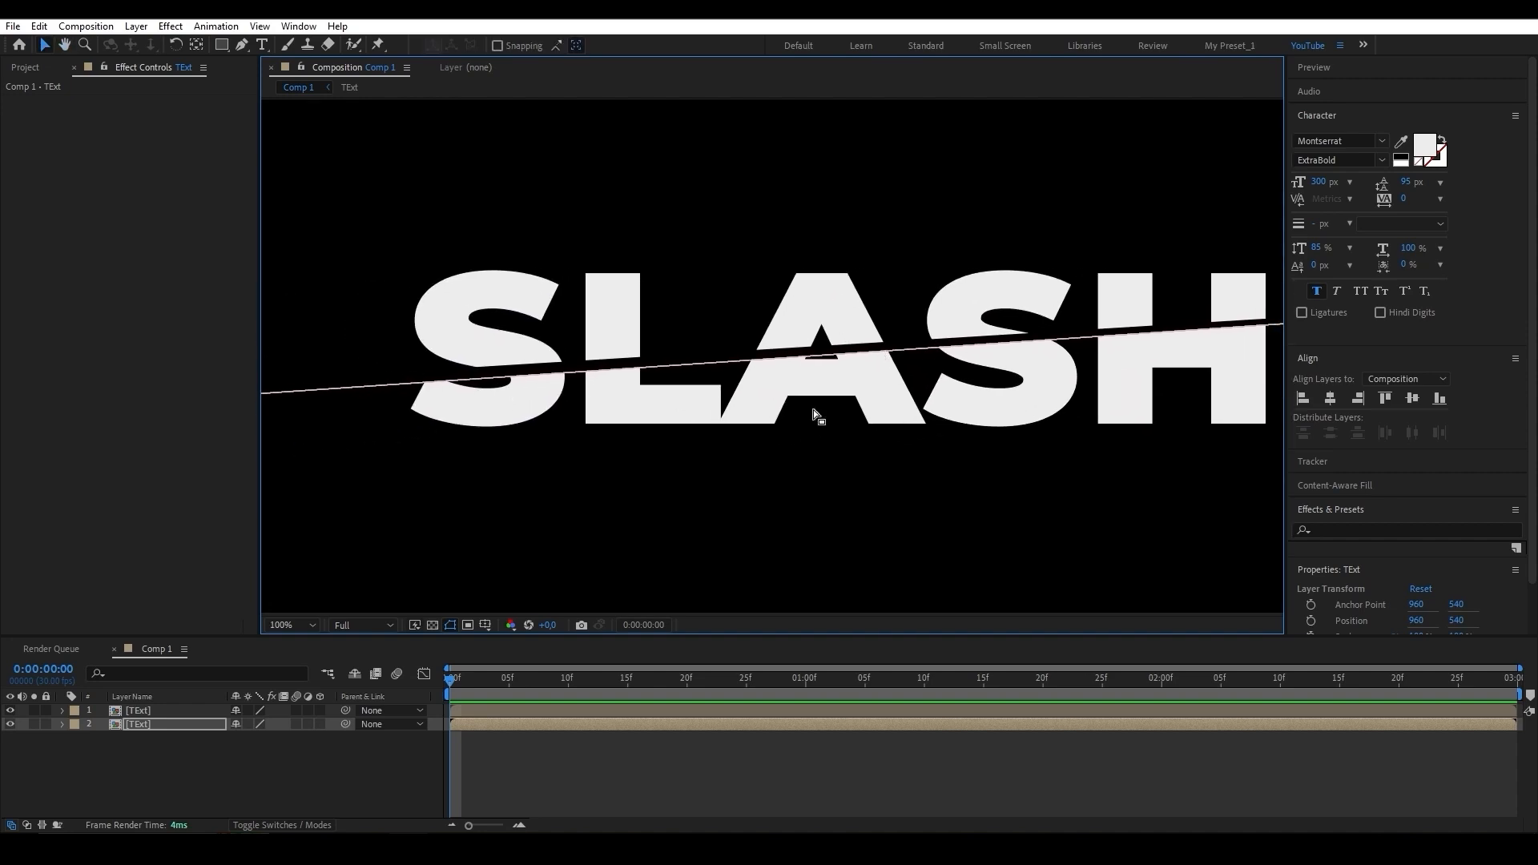
drag(817, 414, 779, 415)
scroll(1152, 352, down, 1)
drag(1152, 352, 878, 371)
scroll(1001, 361, up, 1)
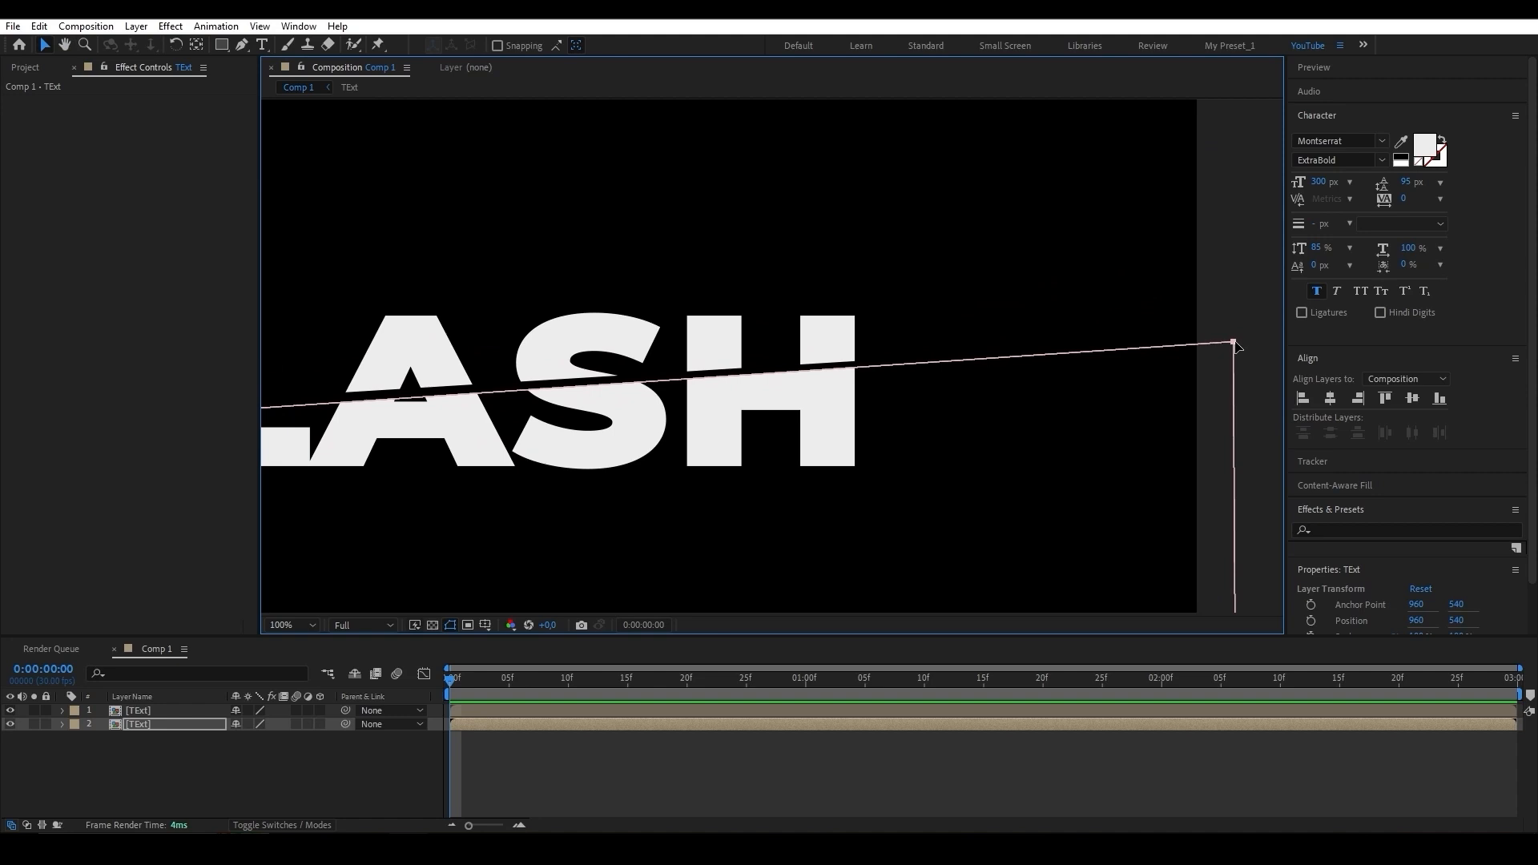
drag(1234, 342, 1233, 340)
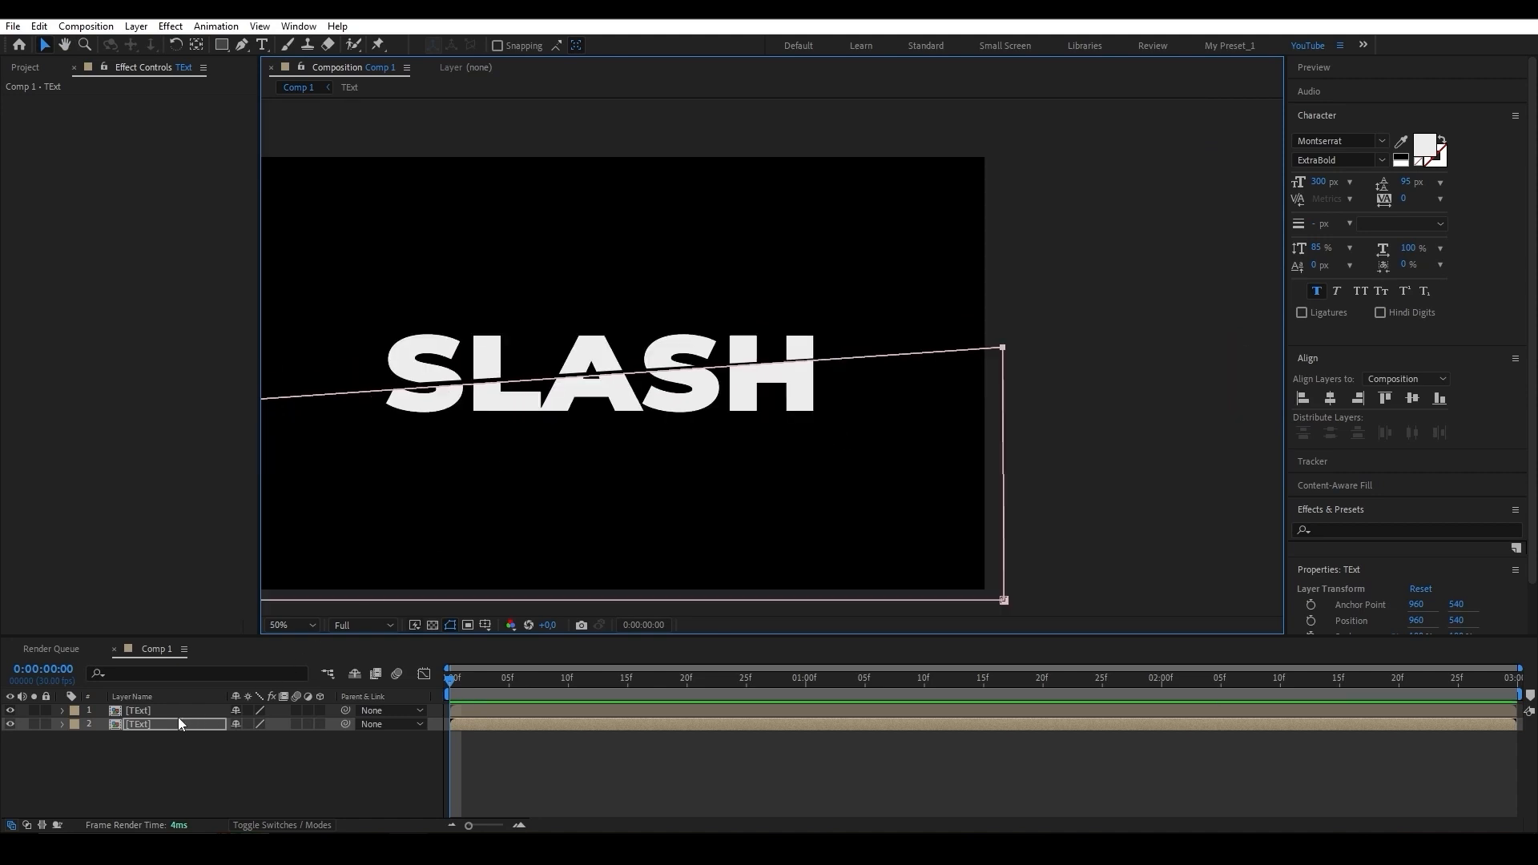
Apply the Drop Shadow effect to the upper-half TExt layer
click(176, 710)
key(period)
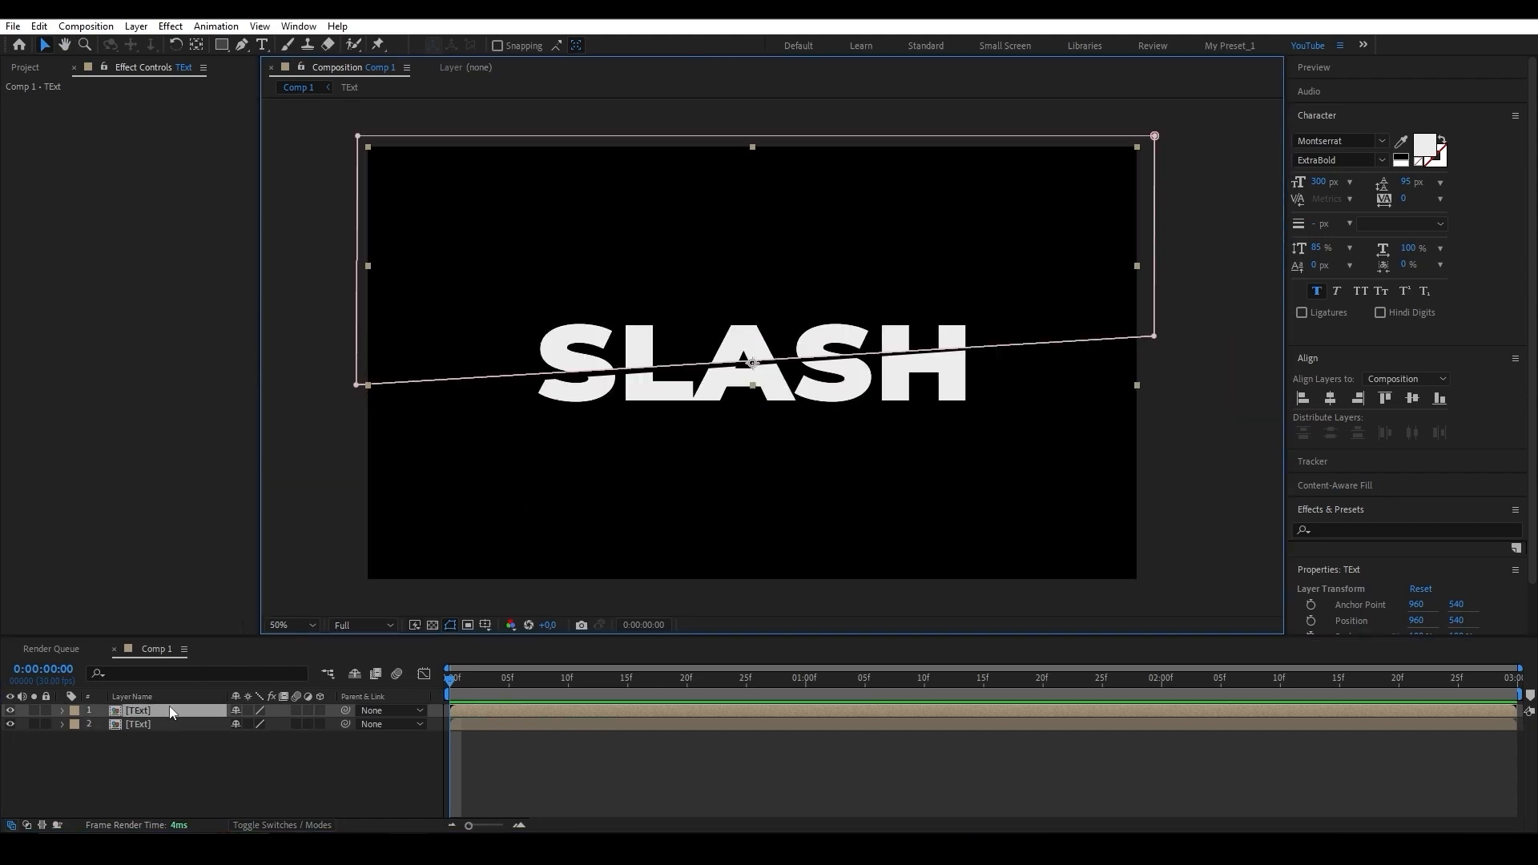
key(ctrl+space)
text(drop)
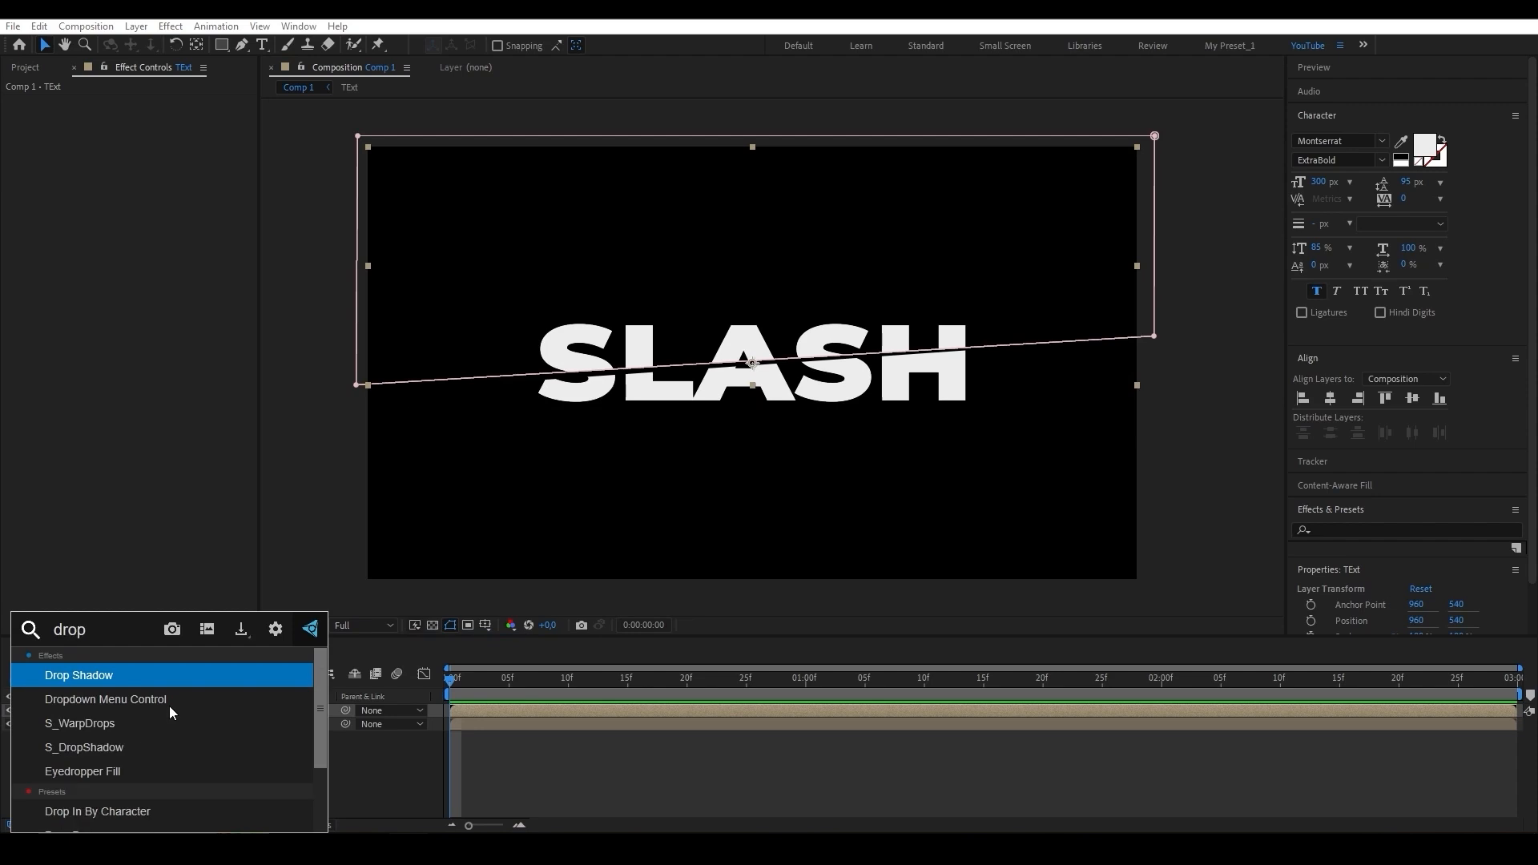
key(Return)
Set the Drop Shadow's distance to 25 and its softness to 60
key(period)
click(148, 187)
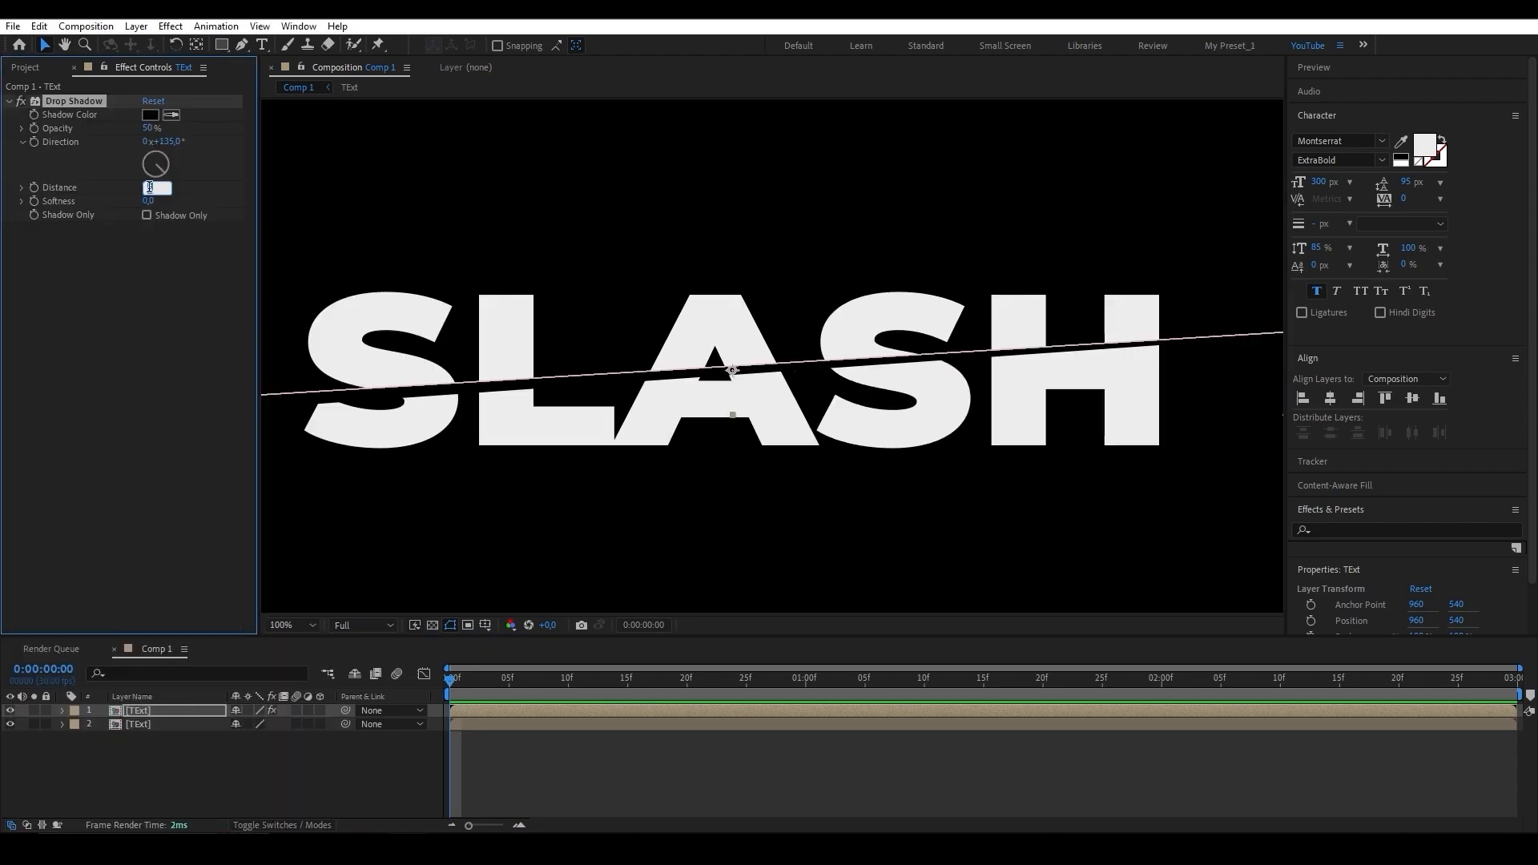
text(25)
key(Return)
click(149, 201)
text(60)
key(Return)
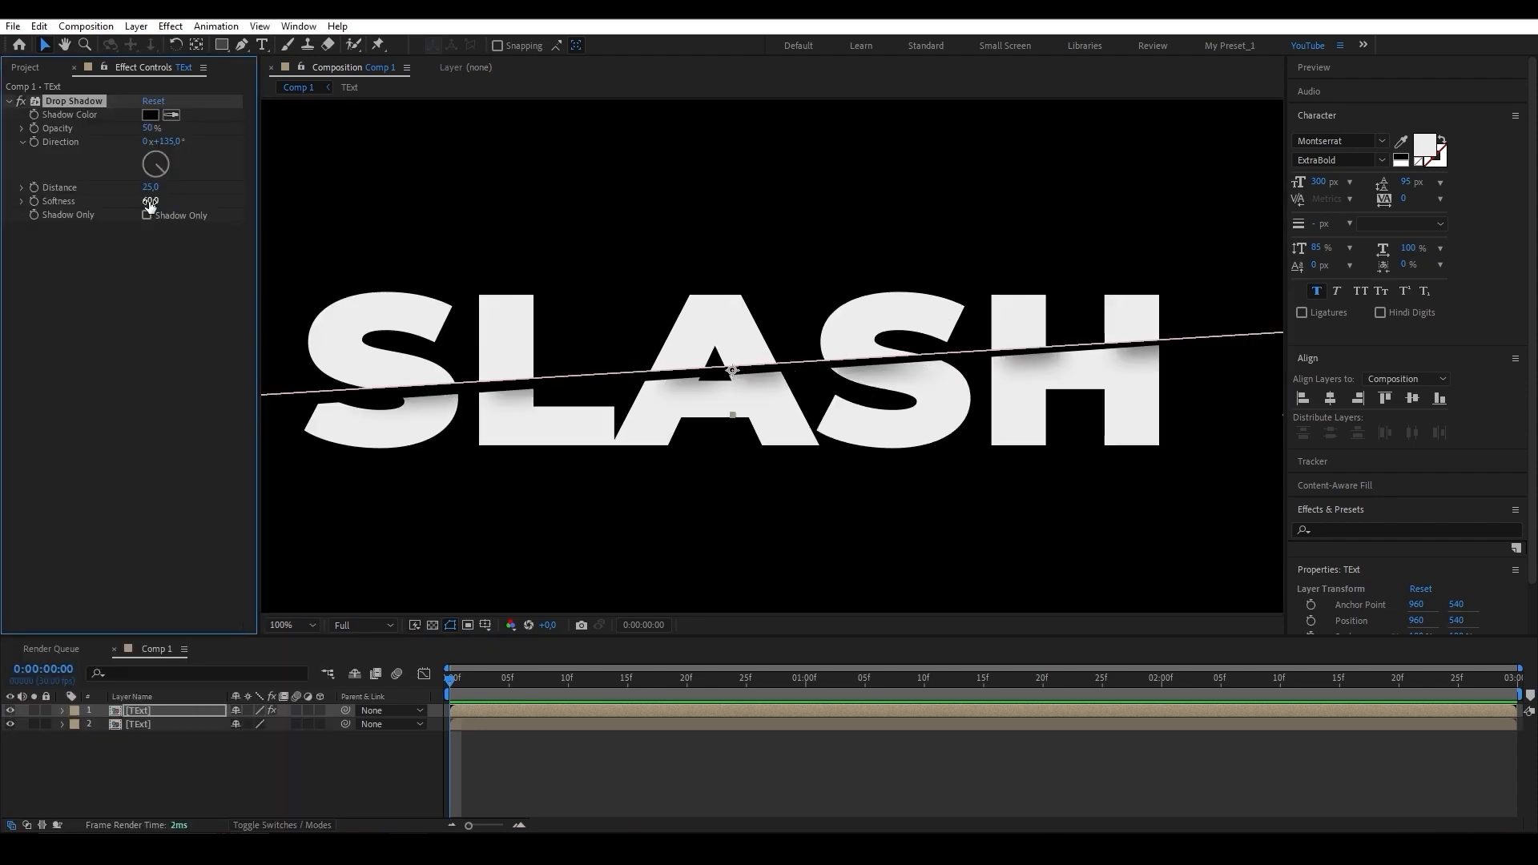
Refine the upper half's Drop Shadow with opacity 70%, direction 170°, distance 30 and softness 70
drag(151, 178, 160, 181)
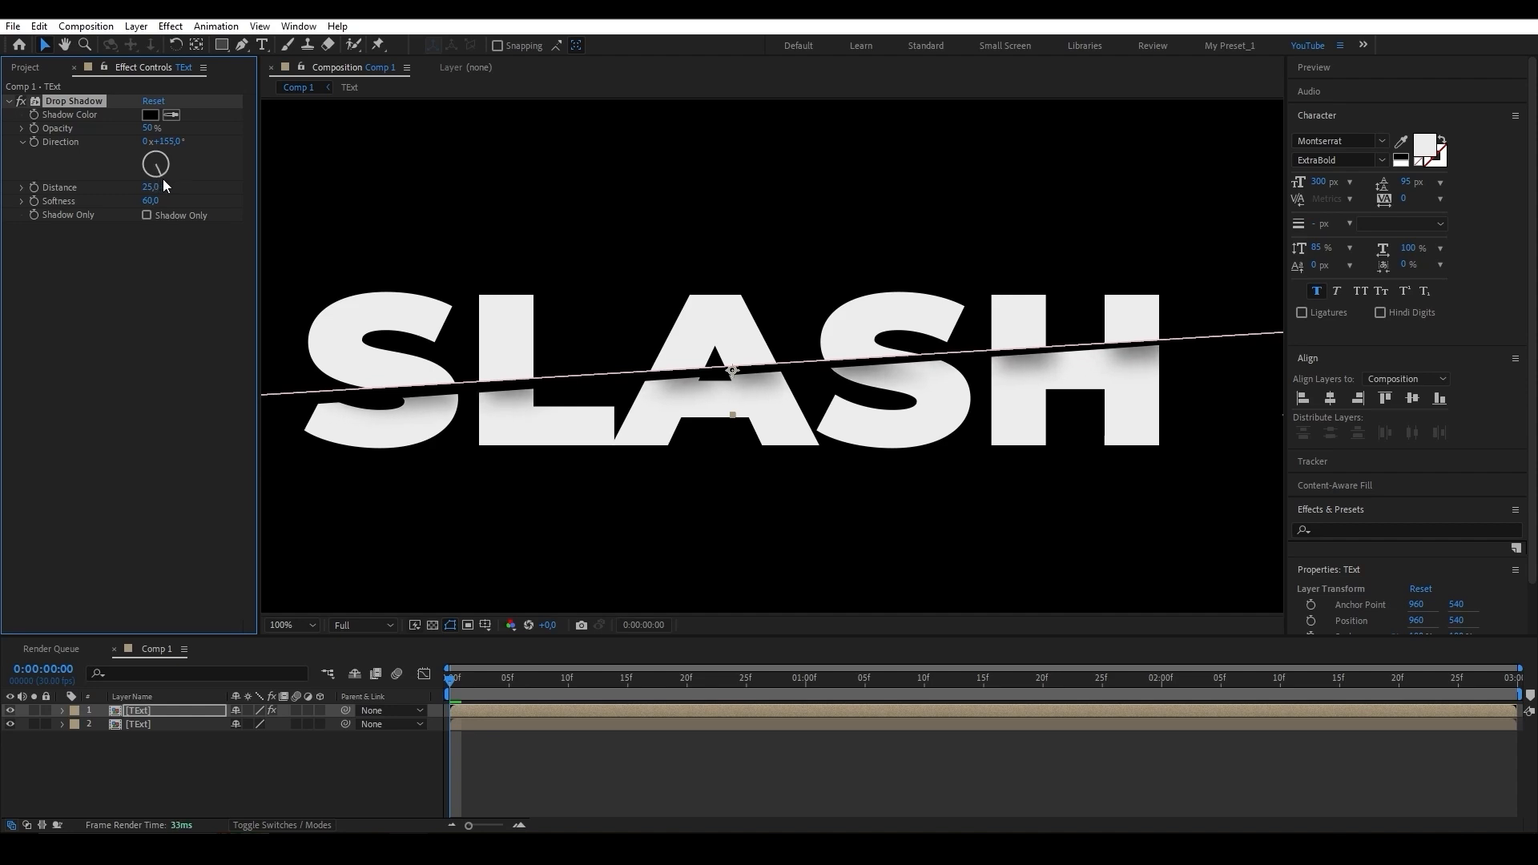
drag(147, 128, 174, 130)
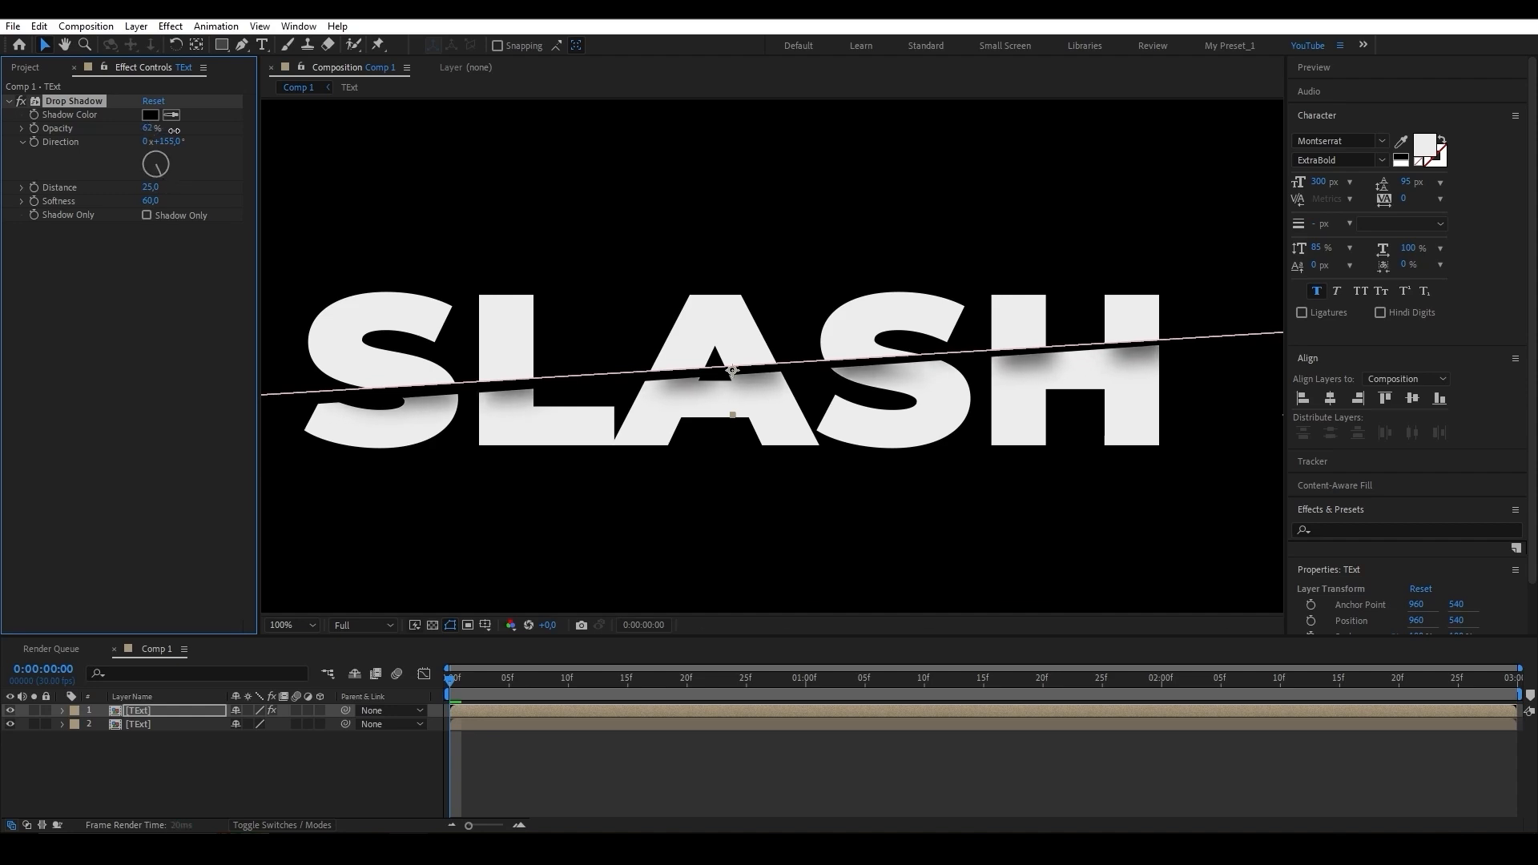
click(148, 128)
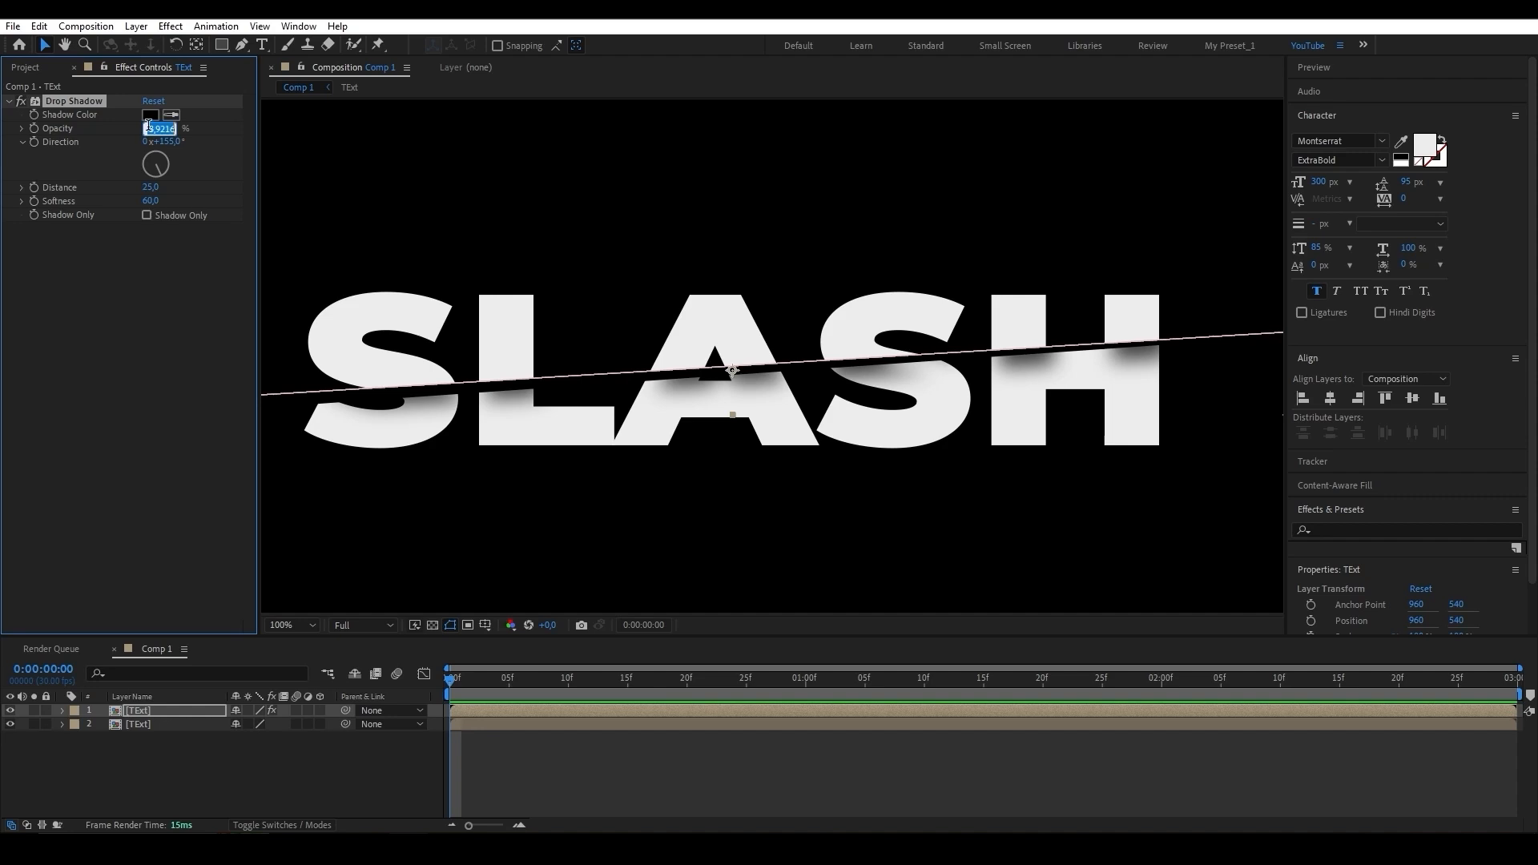
text(70)
key(Return)
click(150, 187)
text(30)
key(Return)
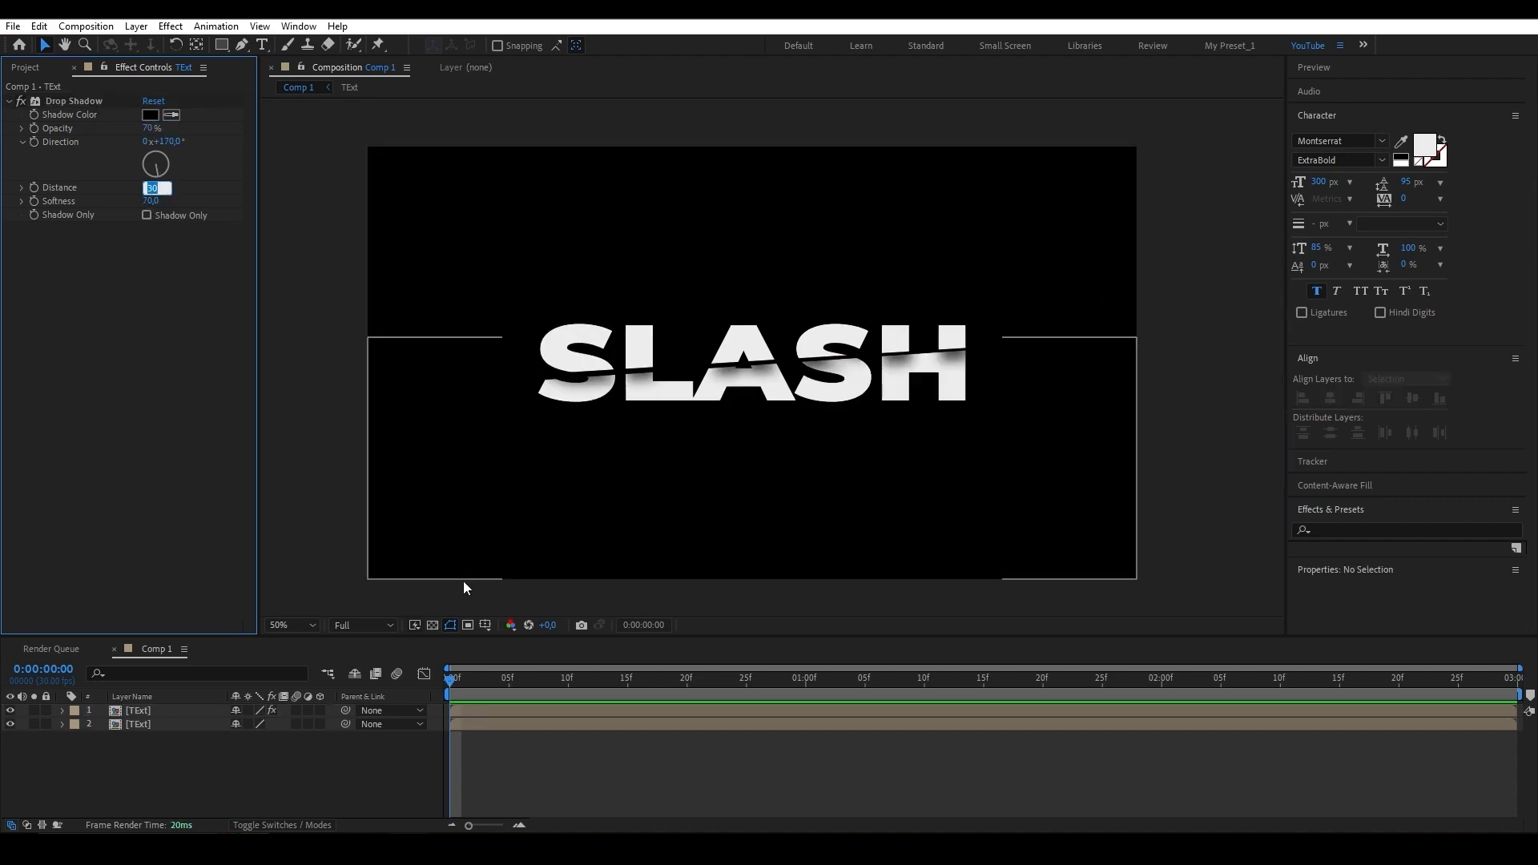
click(463, 583)
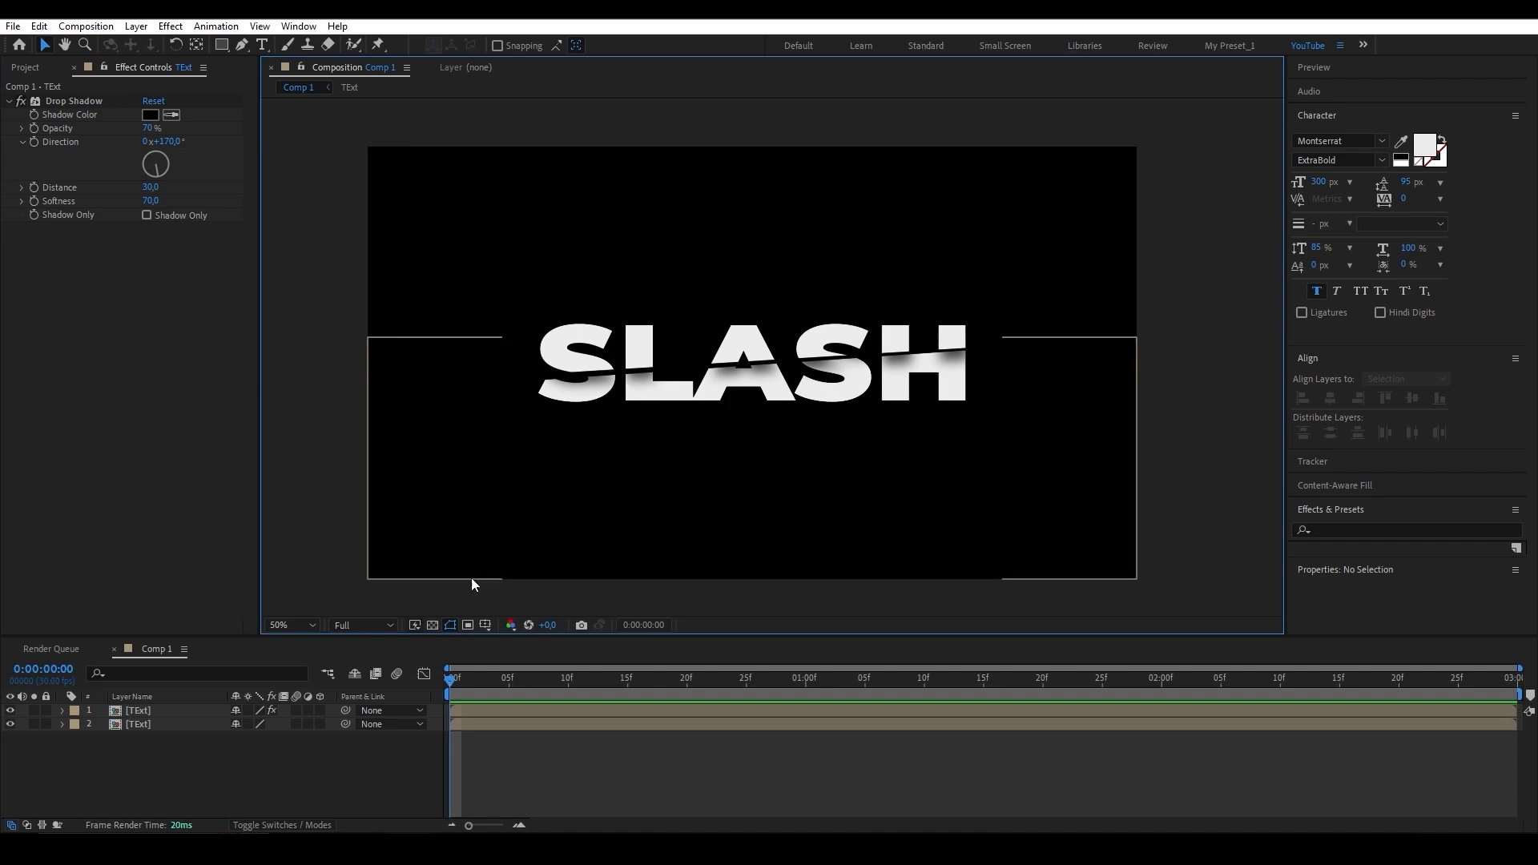
With the transparency grid shown, copy the Drop Shadow effect from the upper-half TExt layer to the lower-half layer
click(432, 624)
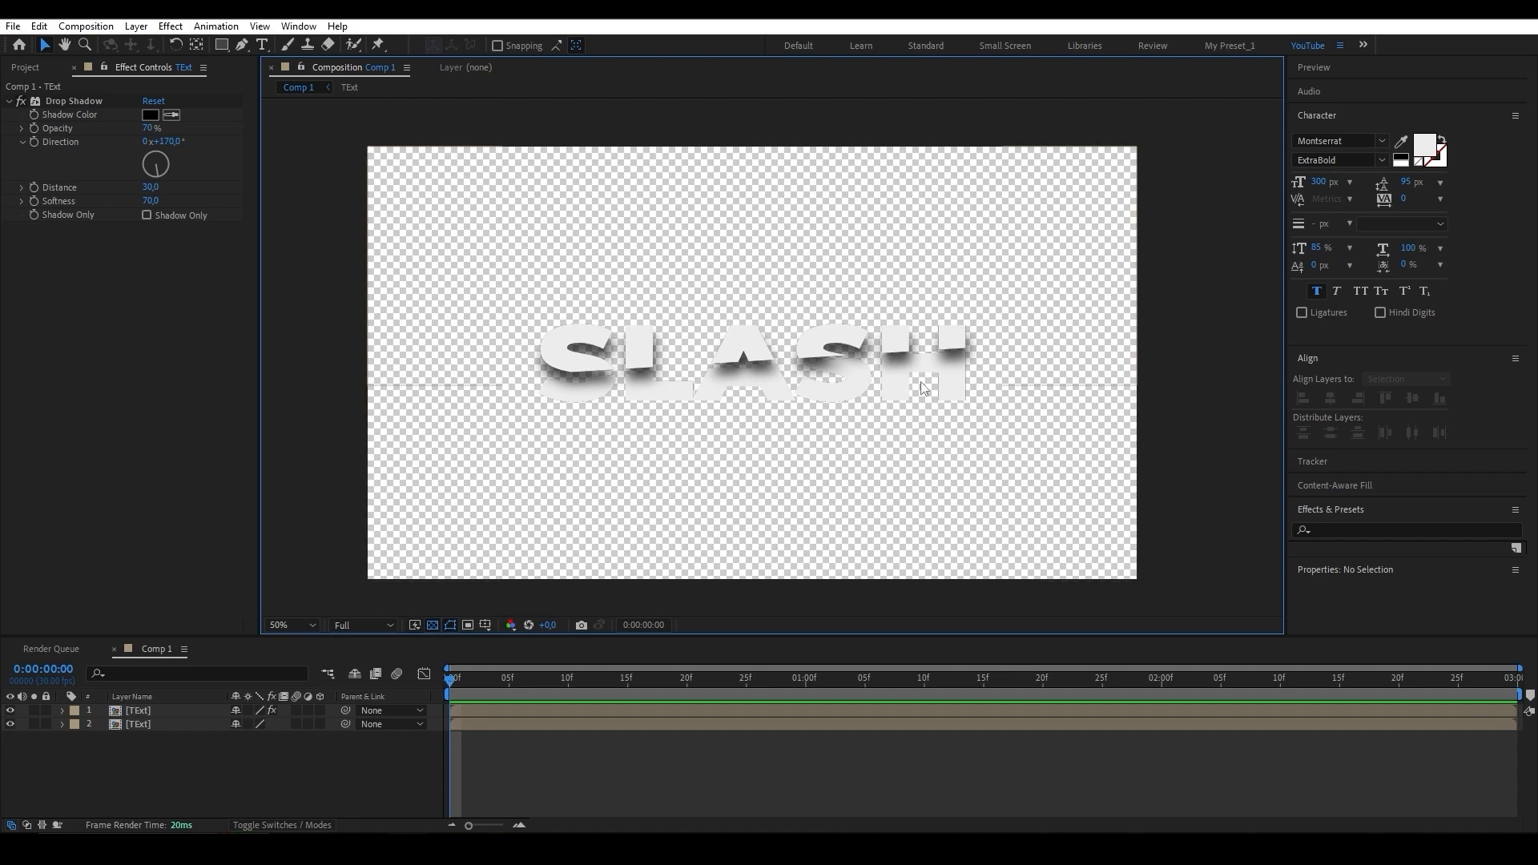
click(72, 101)
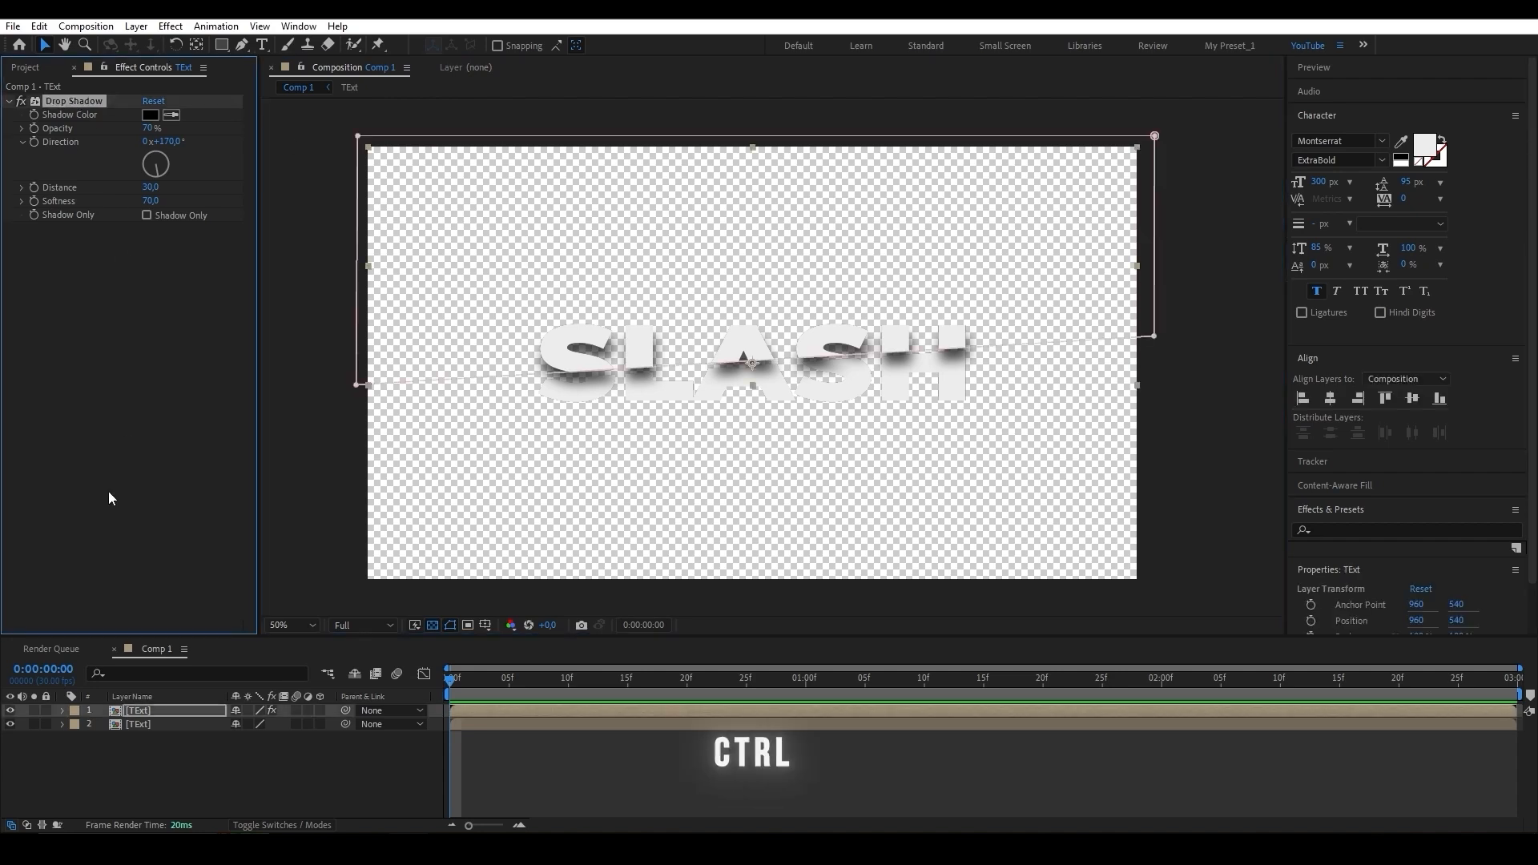
key(ctrl+c)
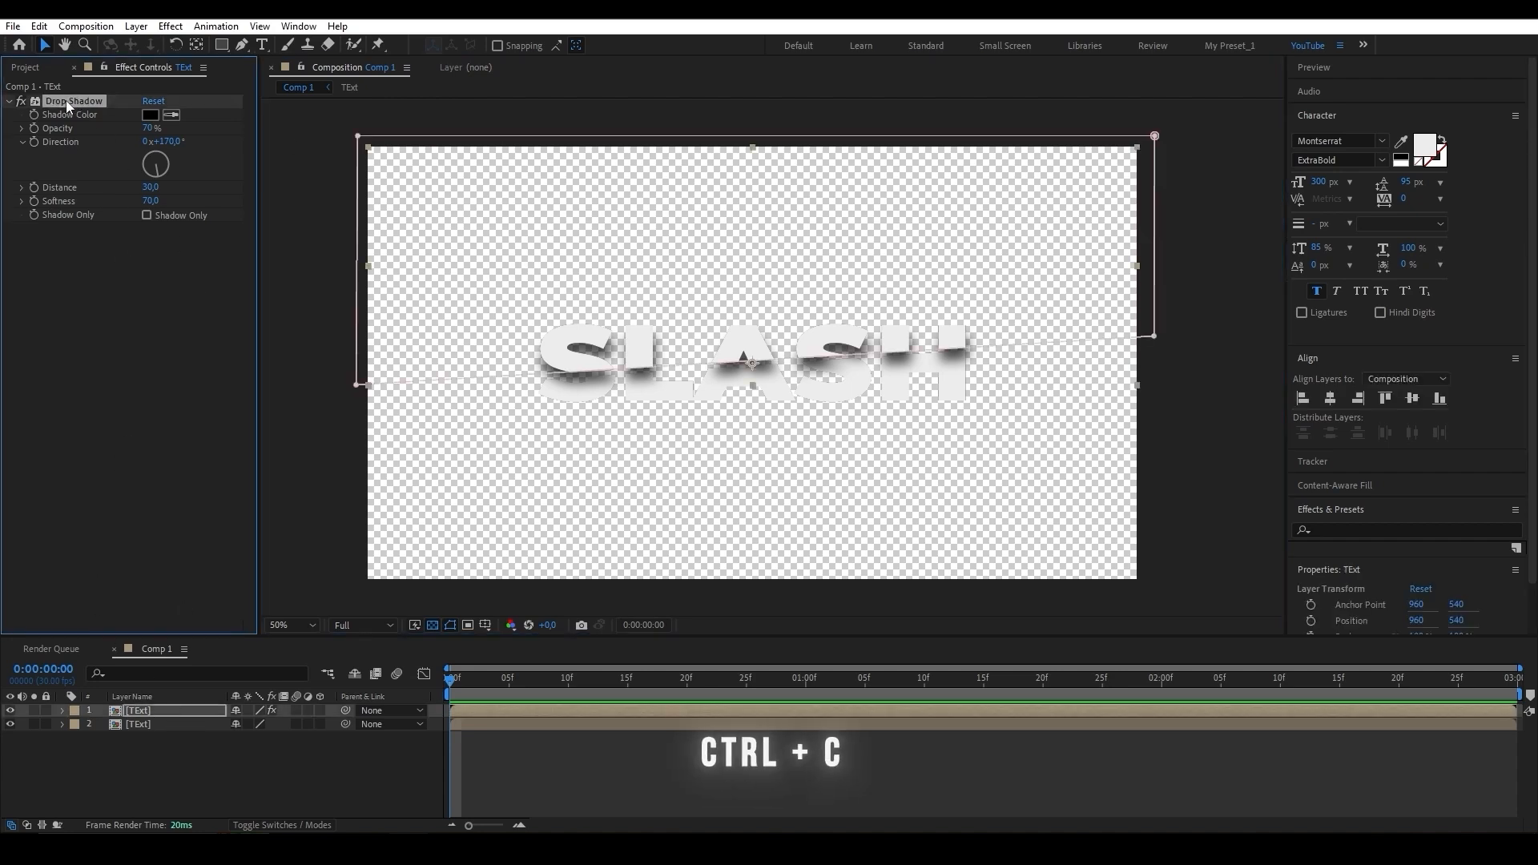
click(149, 725)
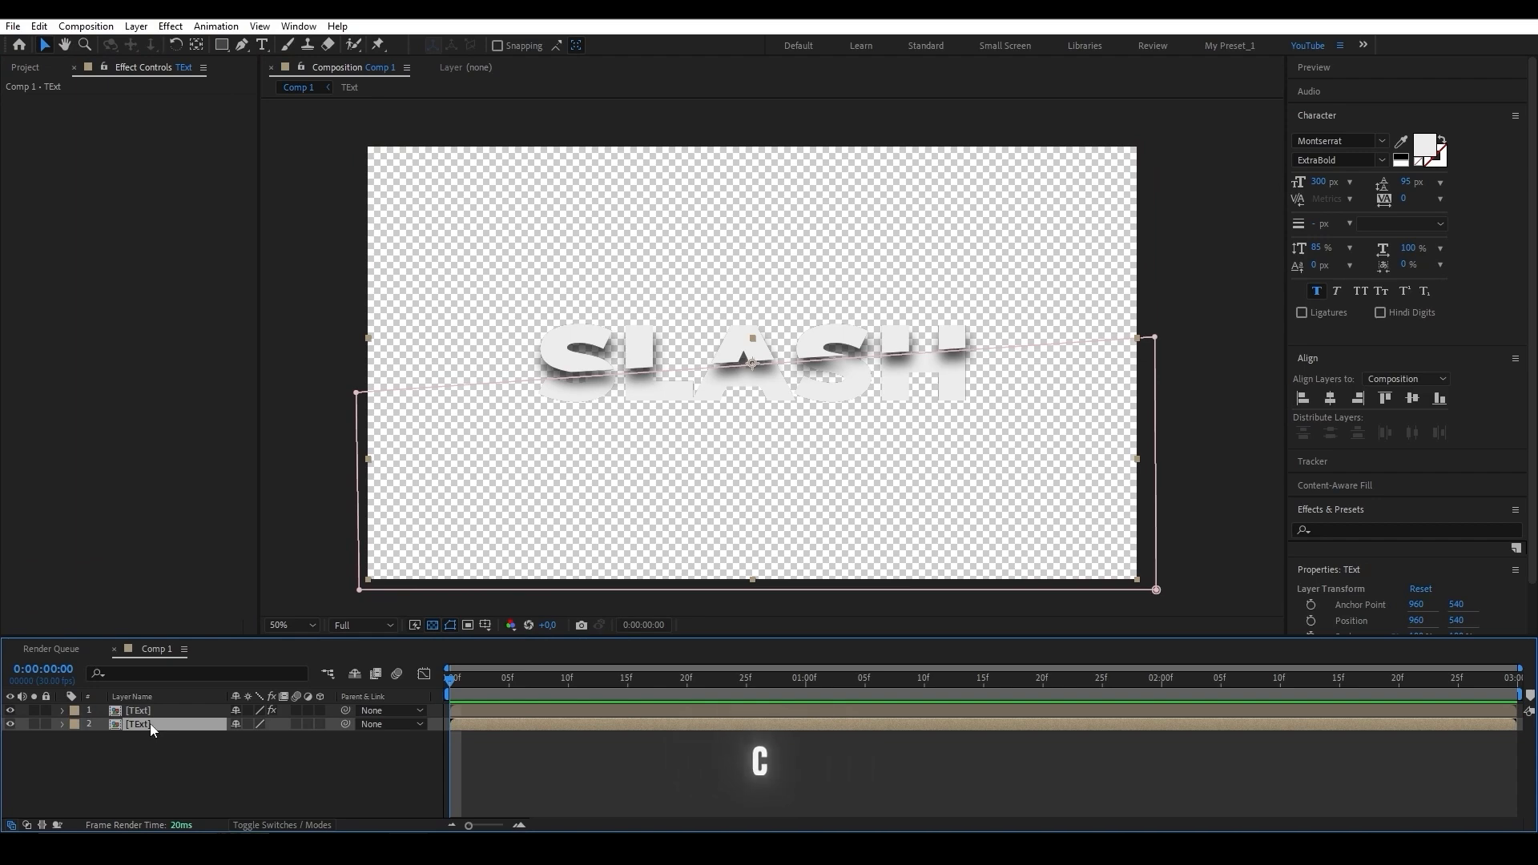
key(ctrl+v)
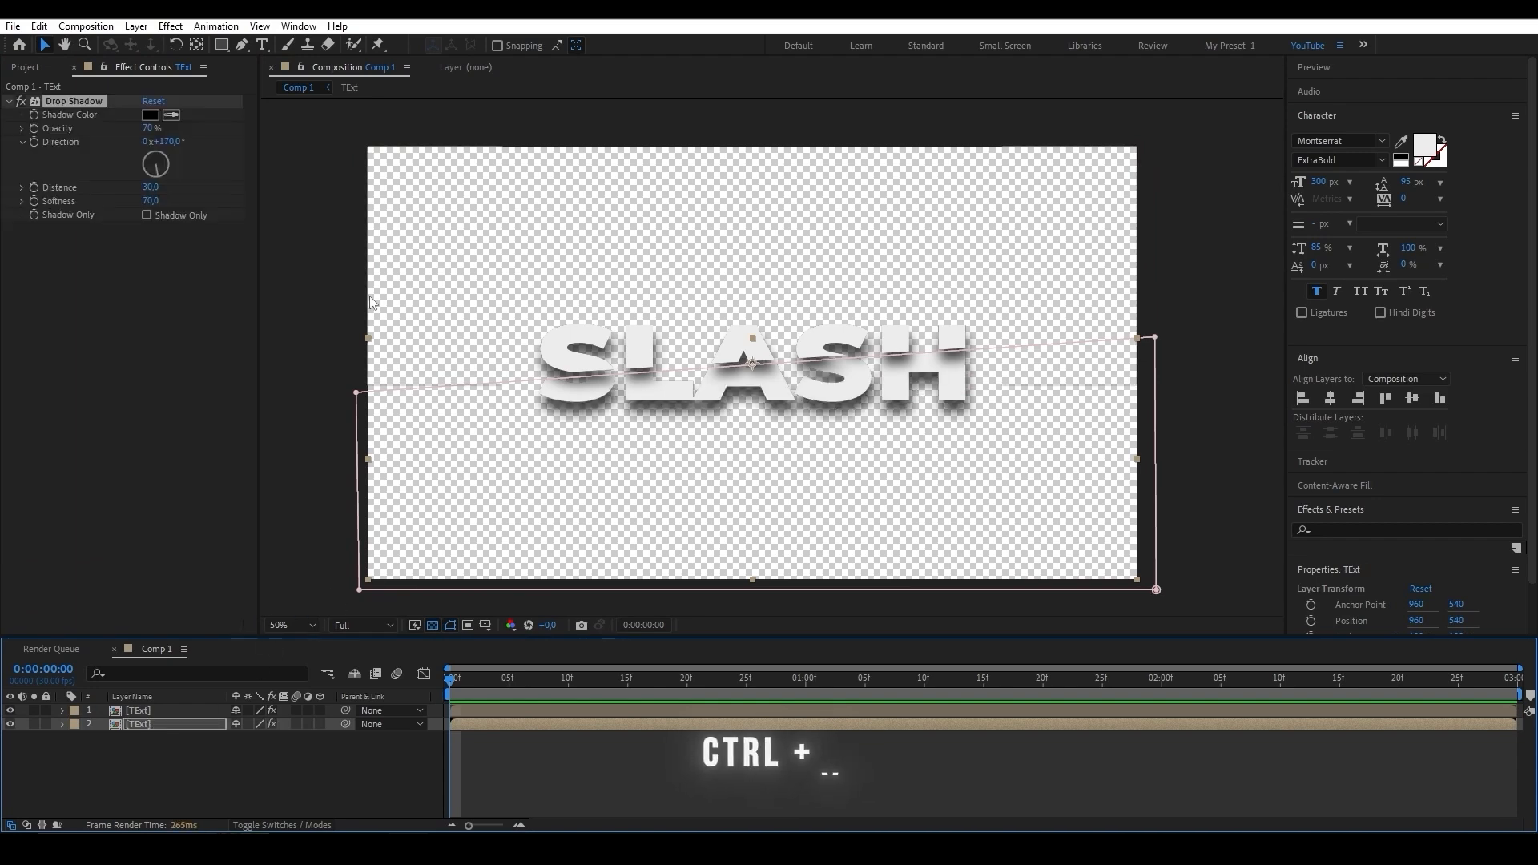
Set the lower half's Drop Shadow distance to 25 and its softness to 60
click(151, 187)
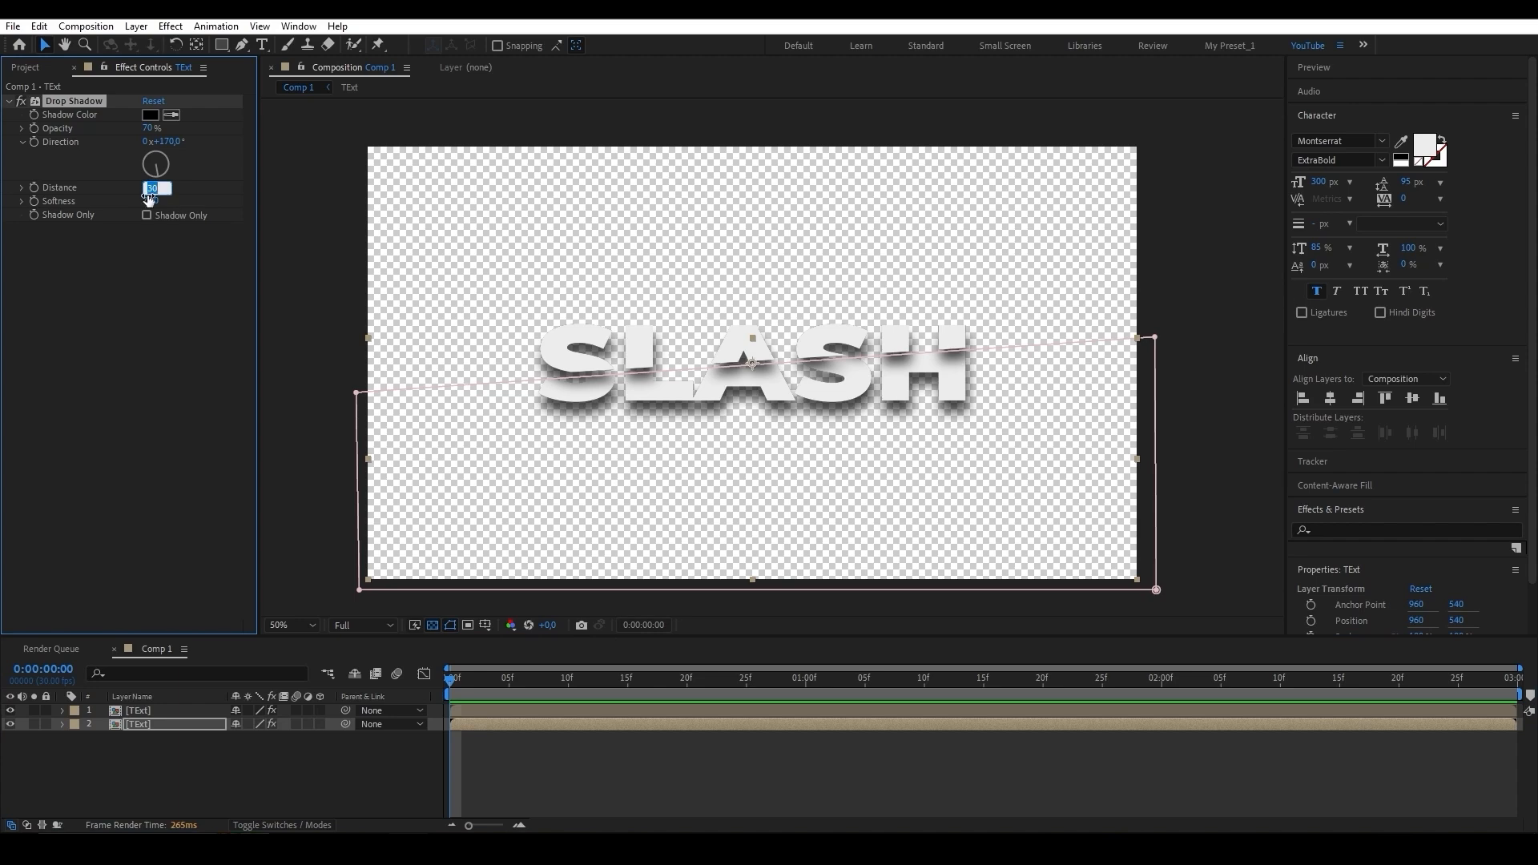
text(25)
key(Return)
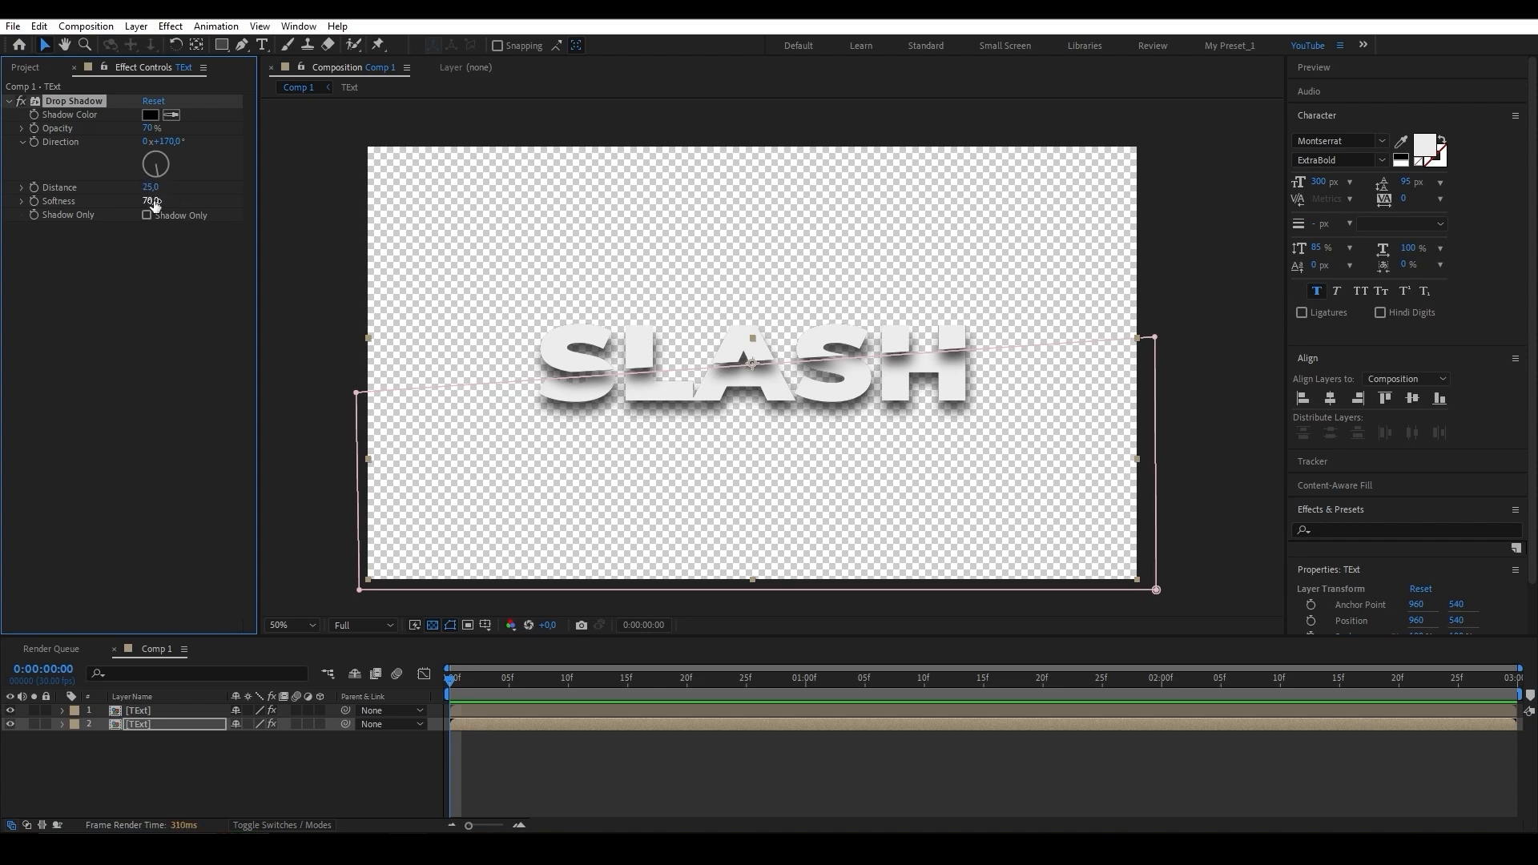
click(152, 202)
text(60)
key(Return)
Set the lower half's Drop Shadow opacity to 60% and turn the transparency grid off
click(157, 187)
click(158, 129)
text(50)
key(Return)
click(150, 129)
text(60)
key(Return)
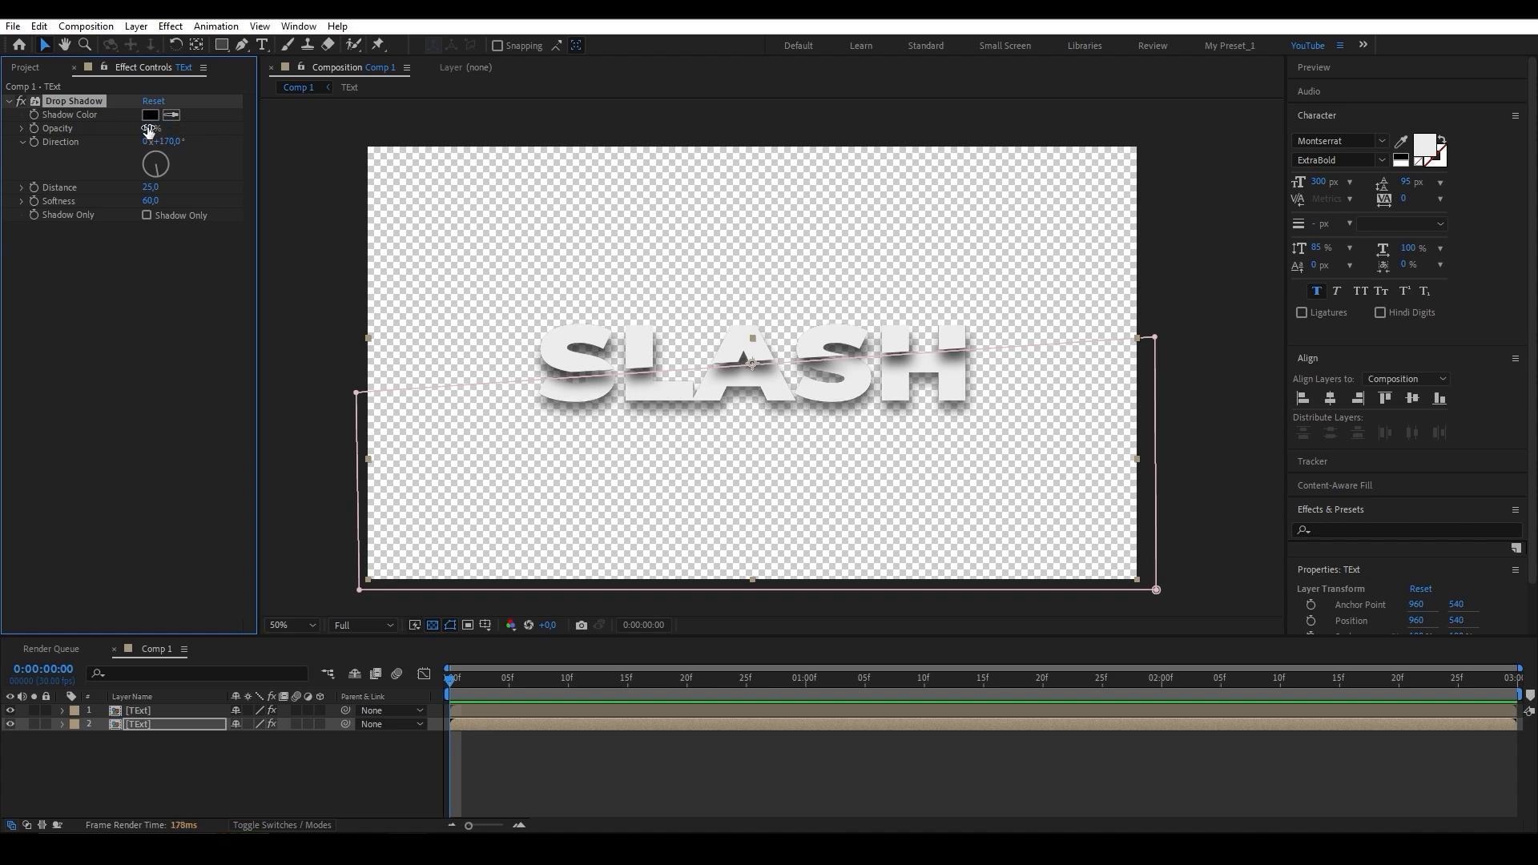
click(1213, 517)
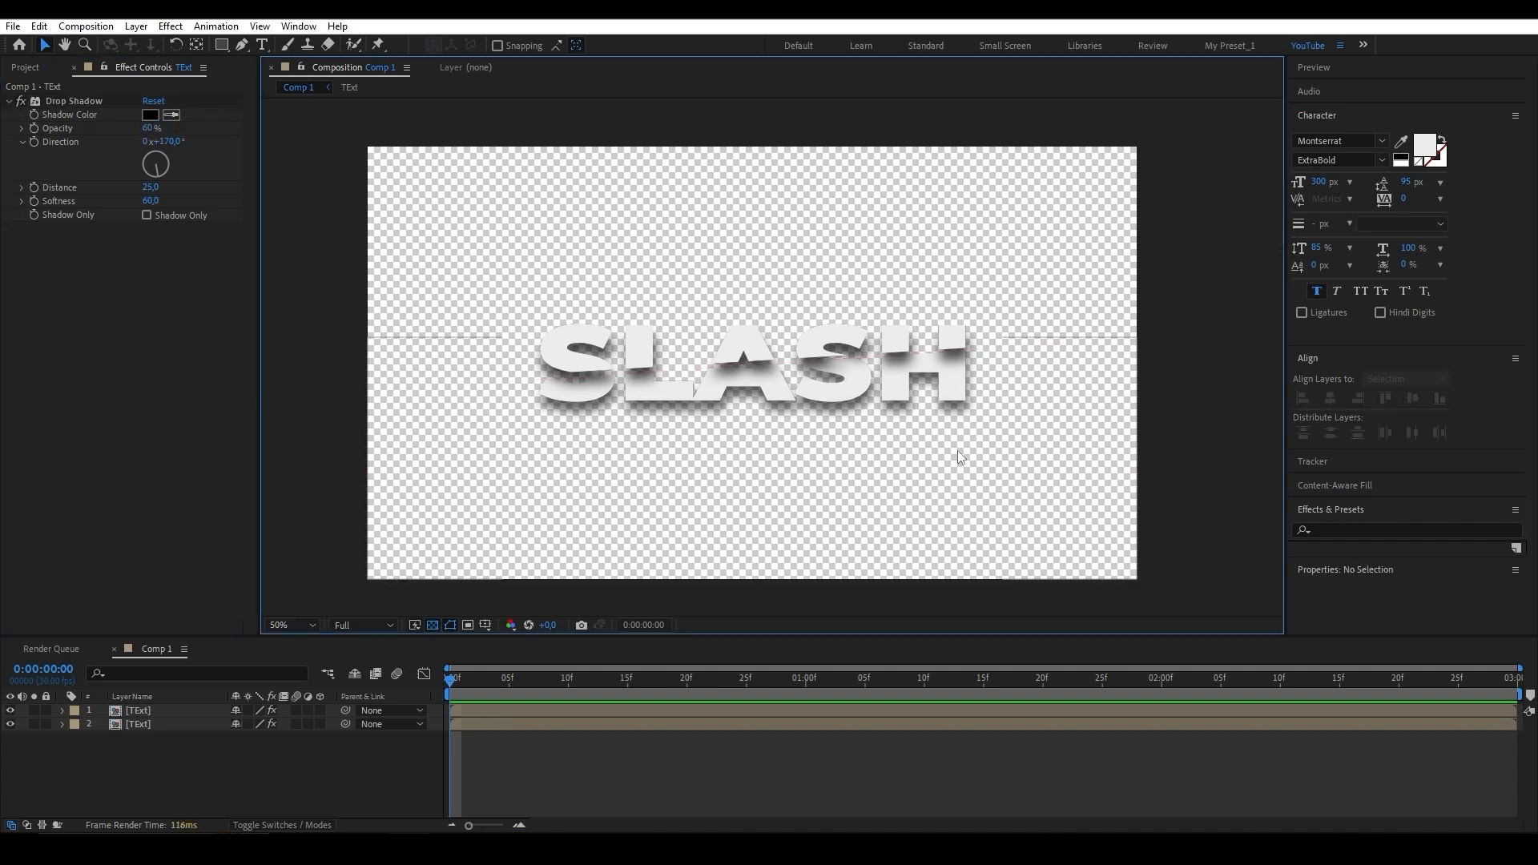
click(432, 625)
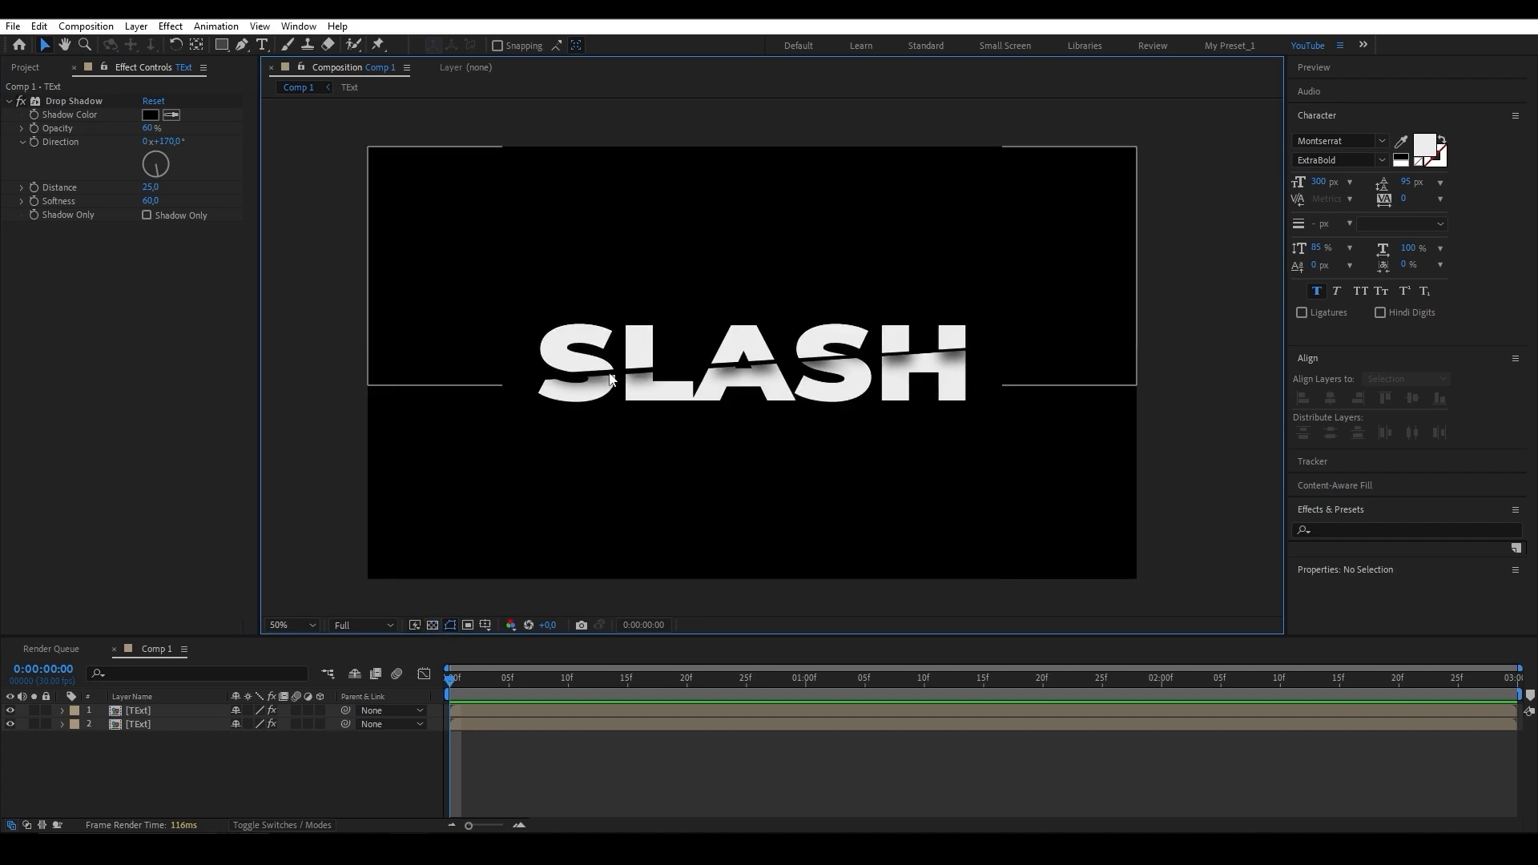
Duplicate the upper-half TExt layer and delete the mask from the top copy
click(181, 710)
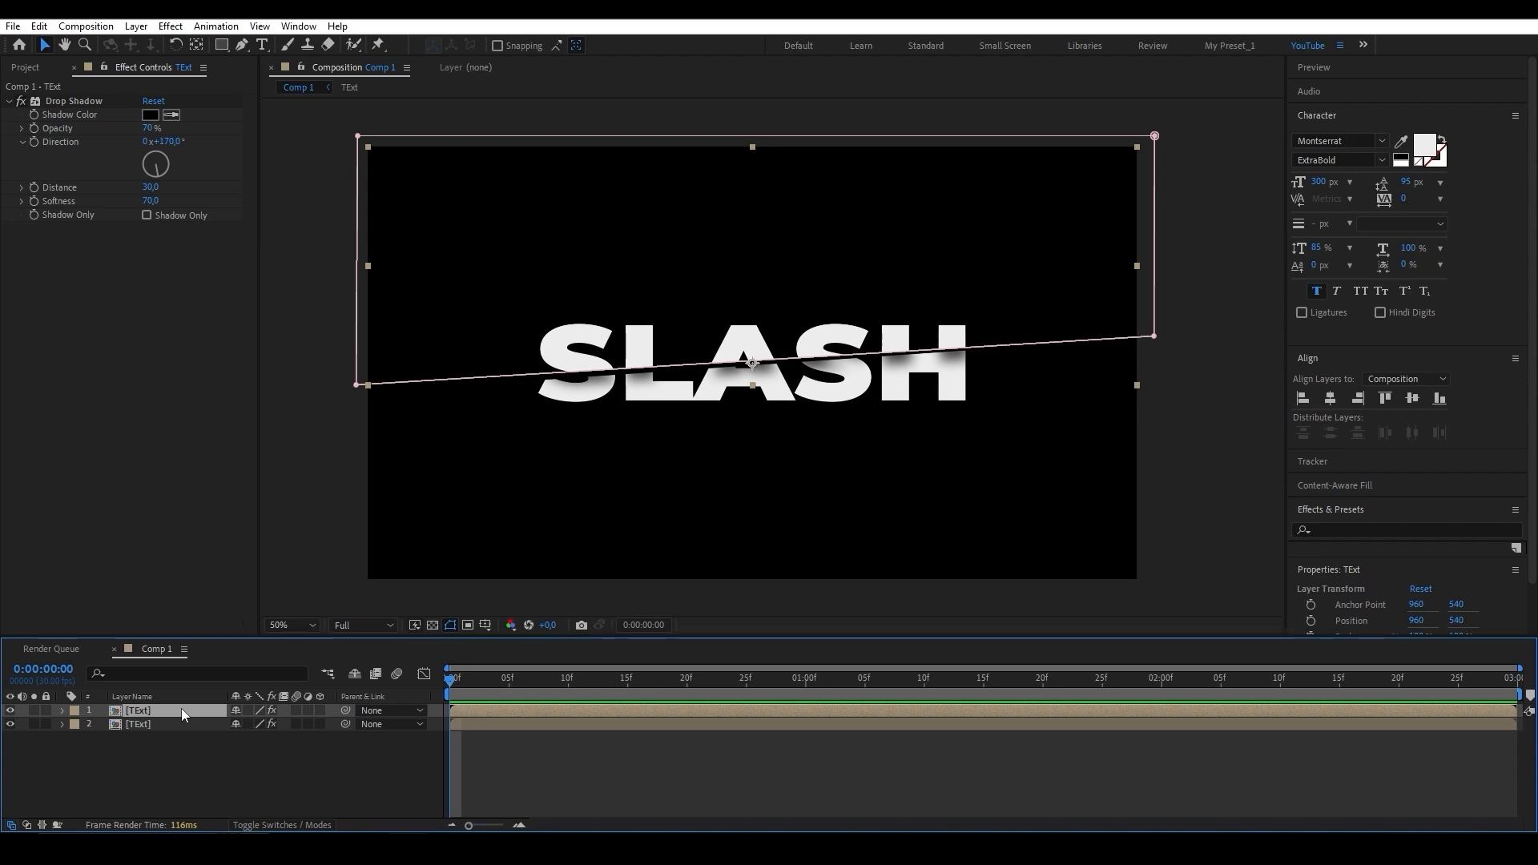
key(ctrl+d)
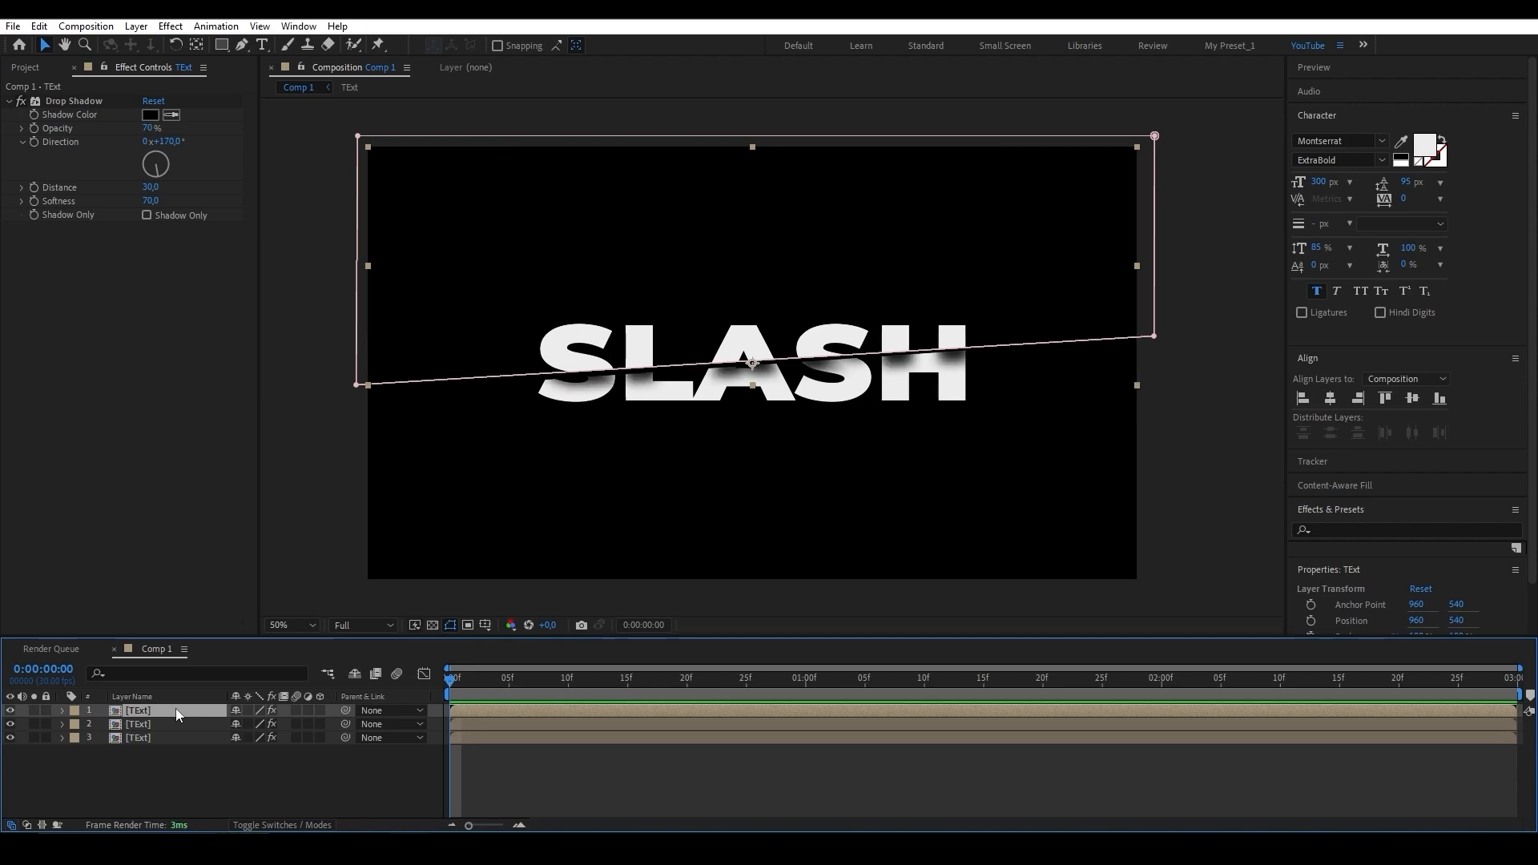
click(61, 710)
click(80, 724)
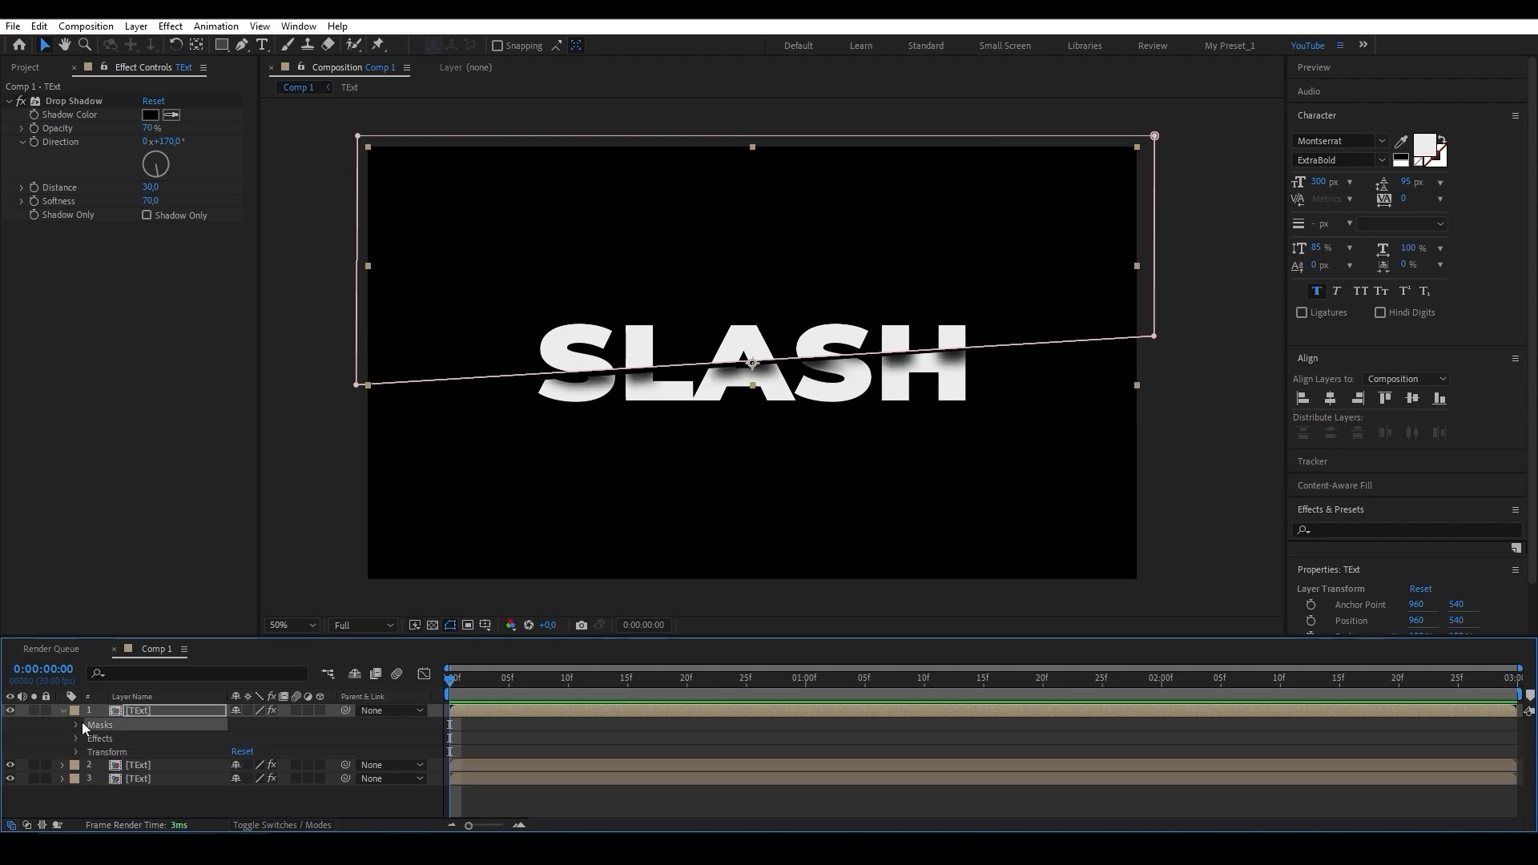
click(77, 725)
click(117, 738)
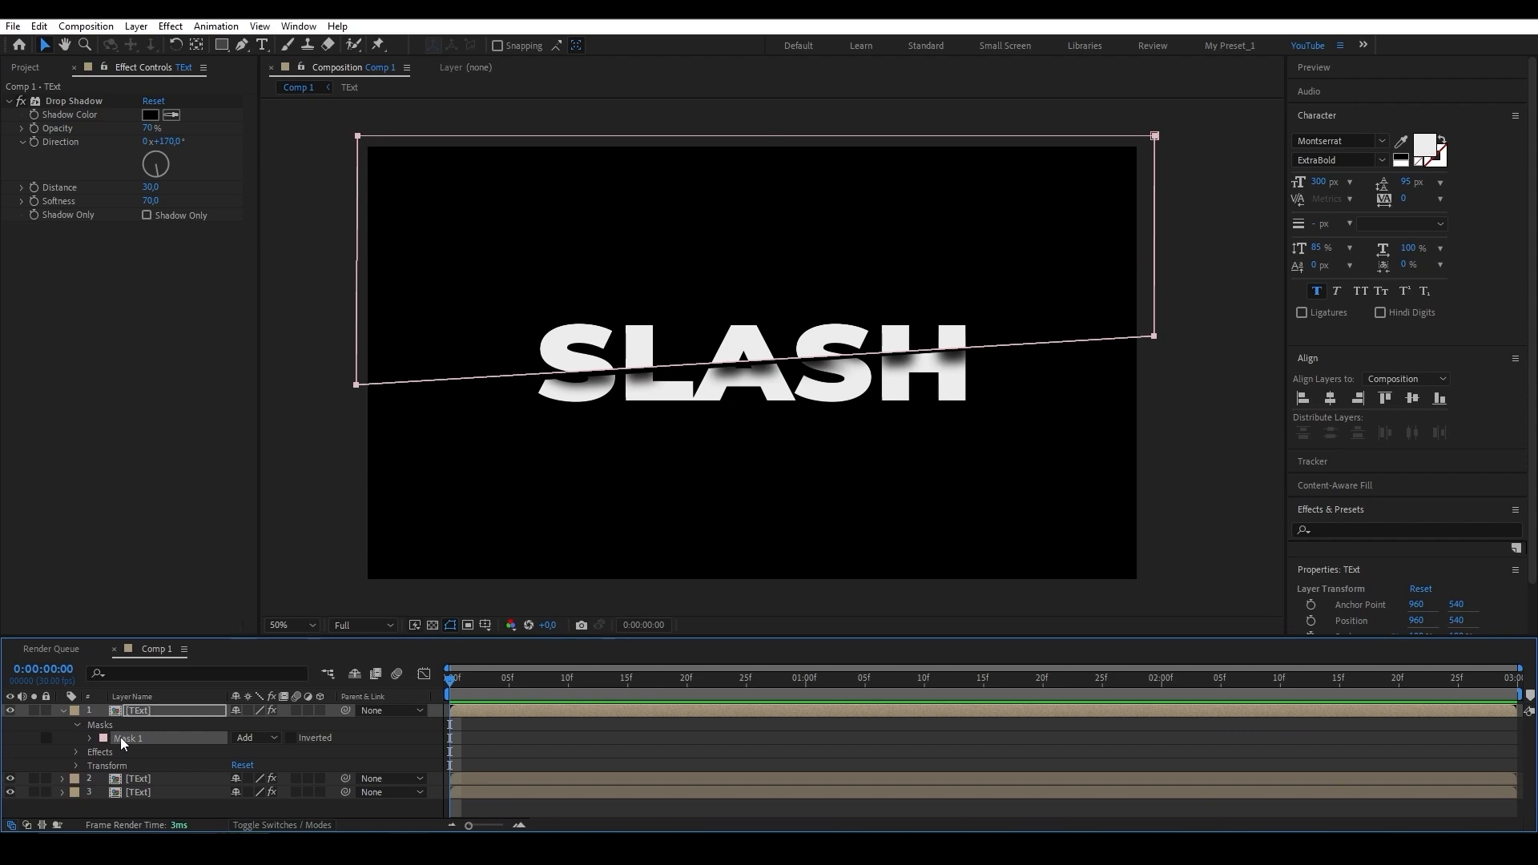
key(Delete)
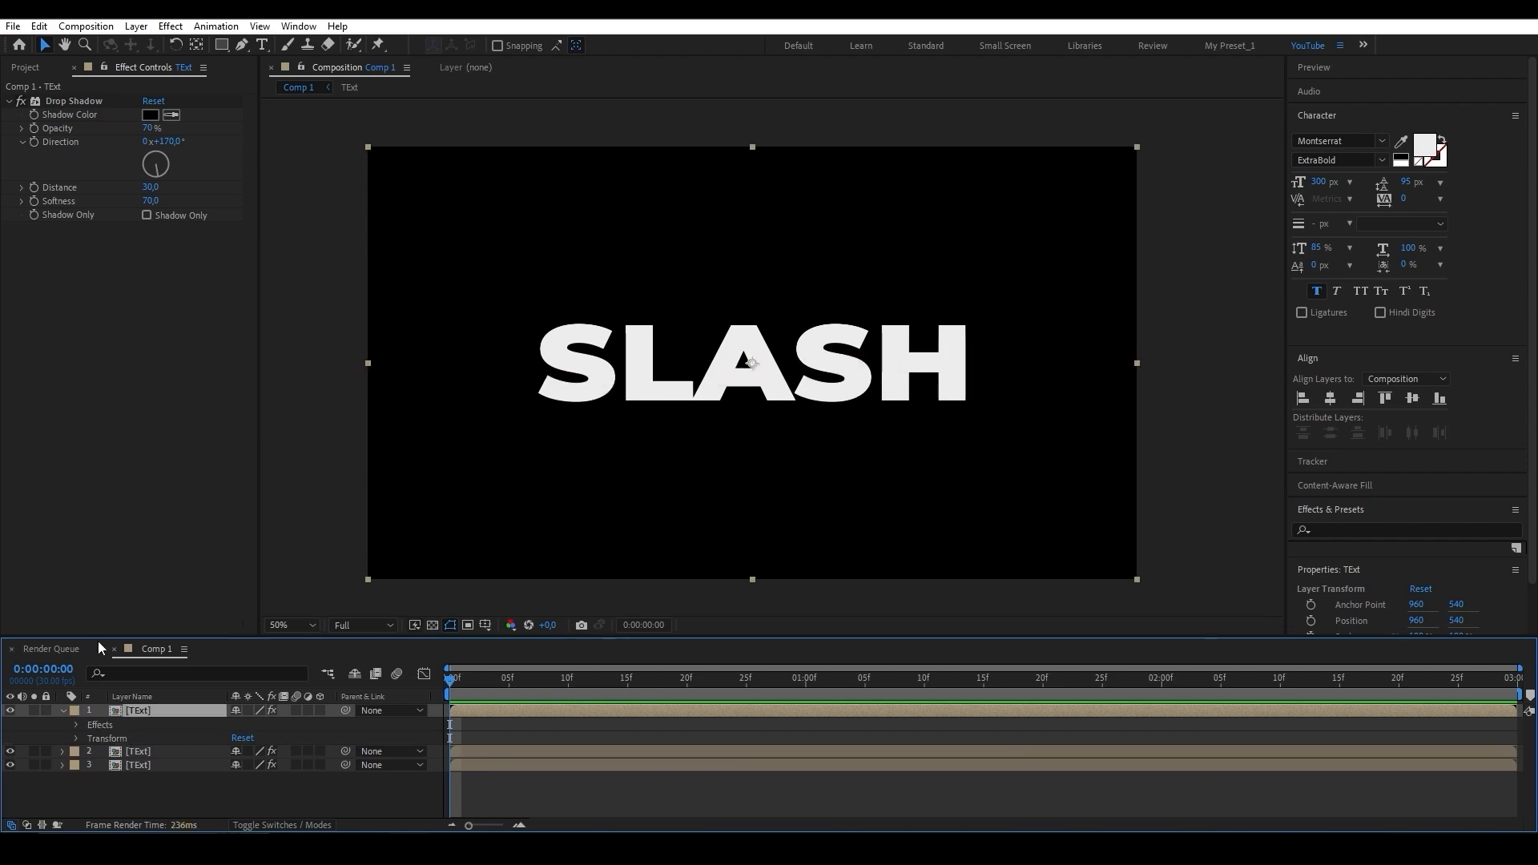
Remove the Drop Shadow from the unmasked top TExt copy and apply the Linear Wipe effect to it instead
click(56, 107)
click(59, 101)
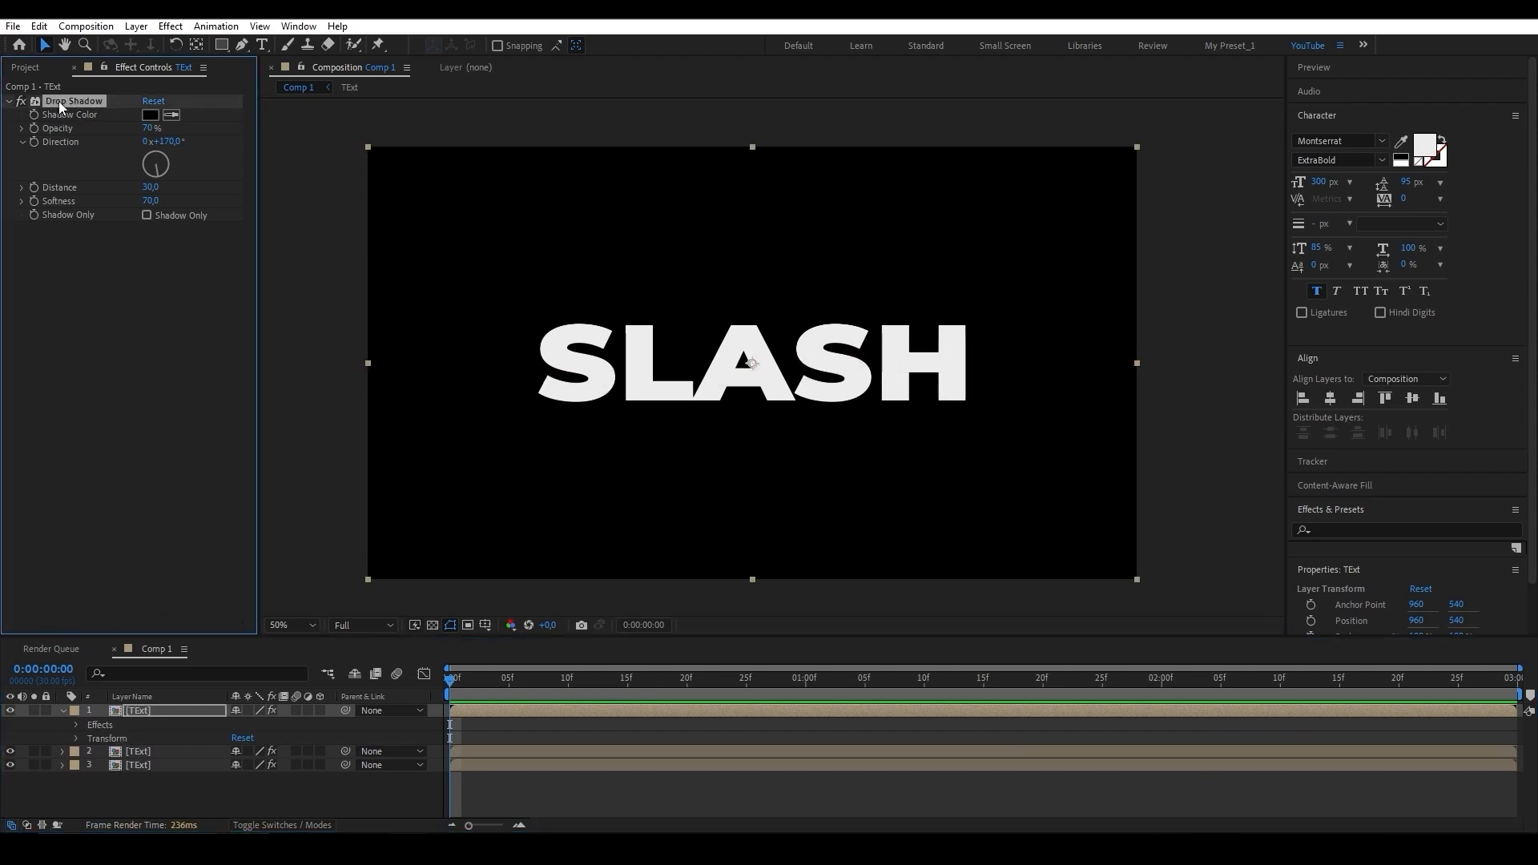
key(Delete)
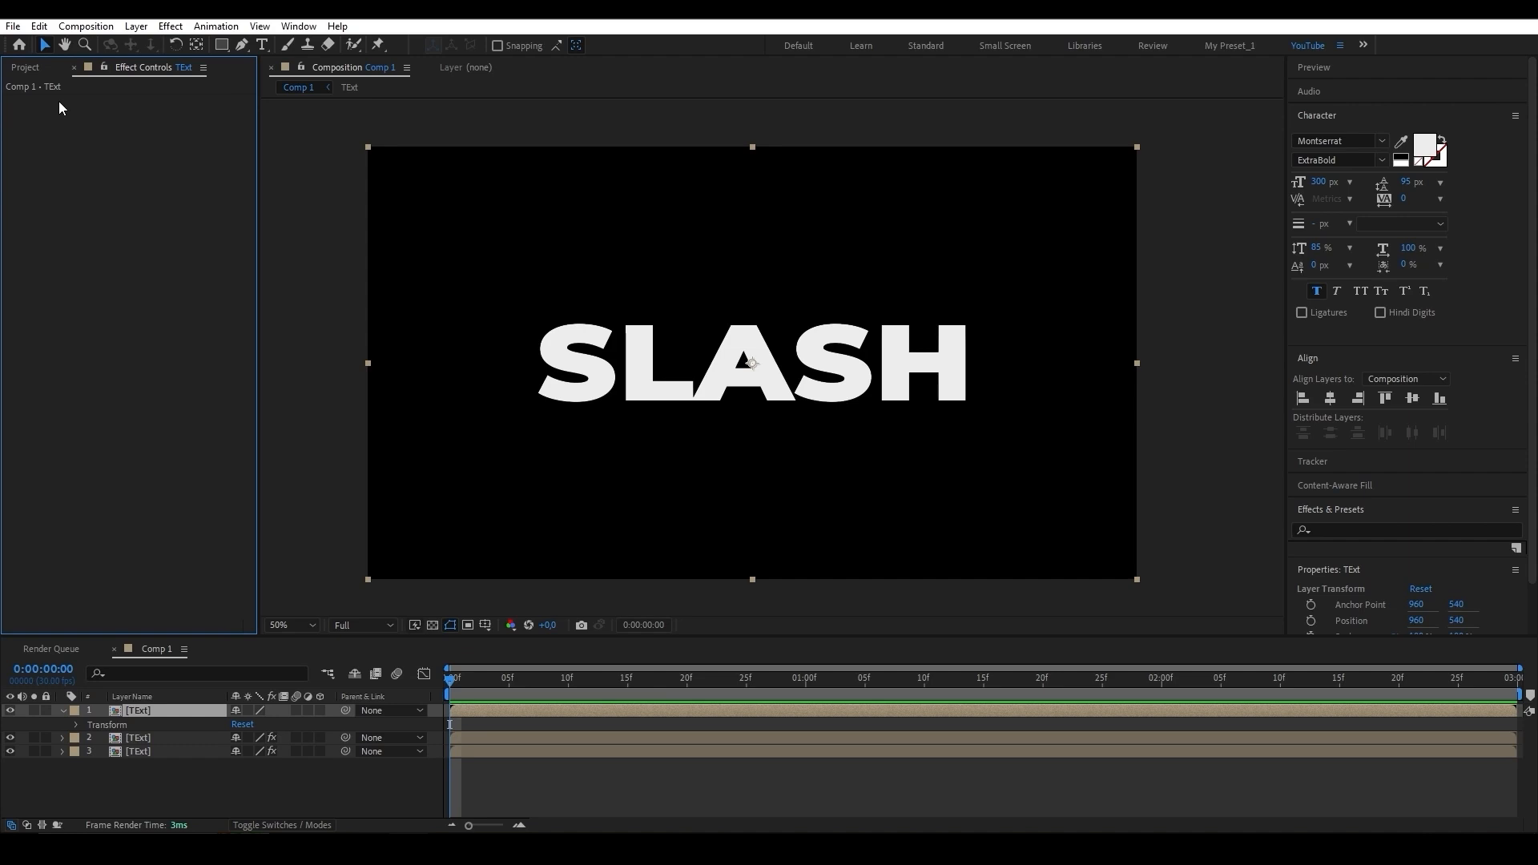
key(ctrl+space)
text(line)
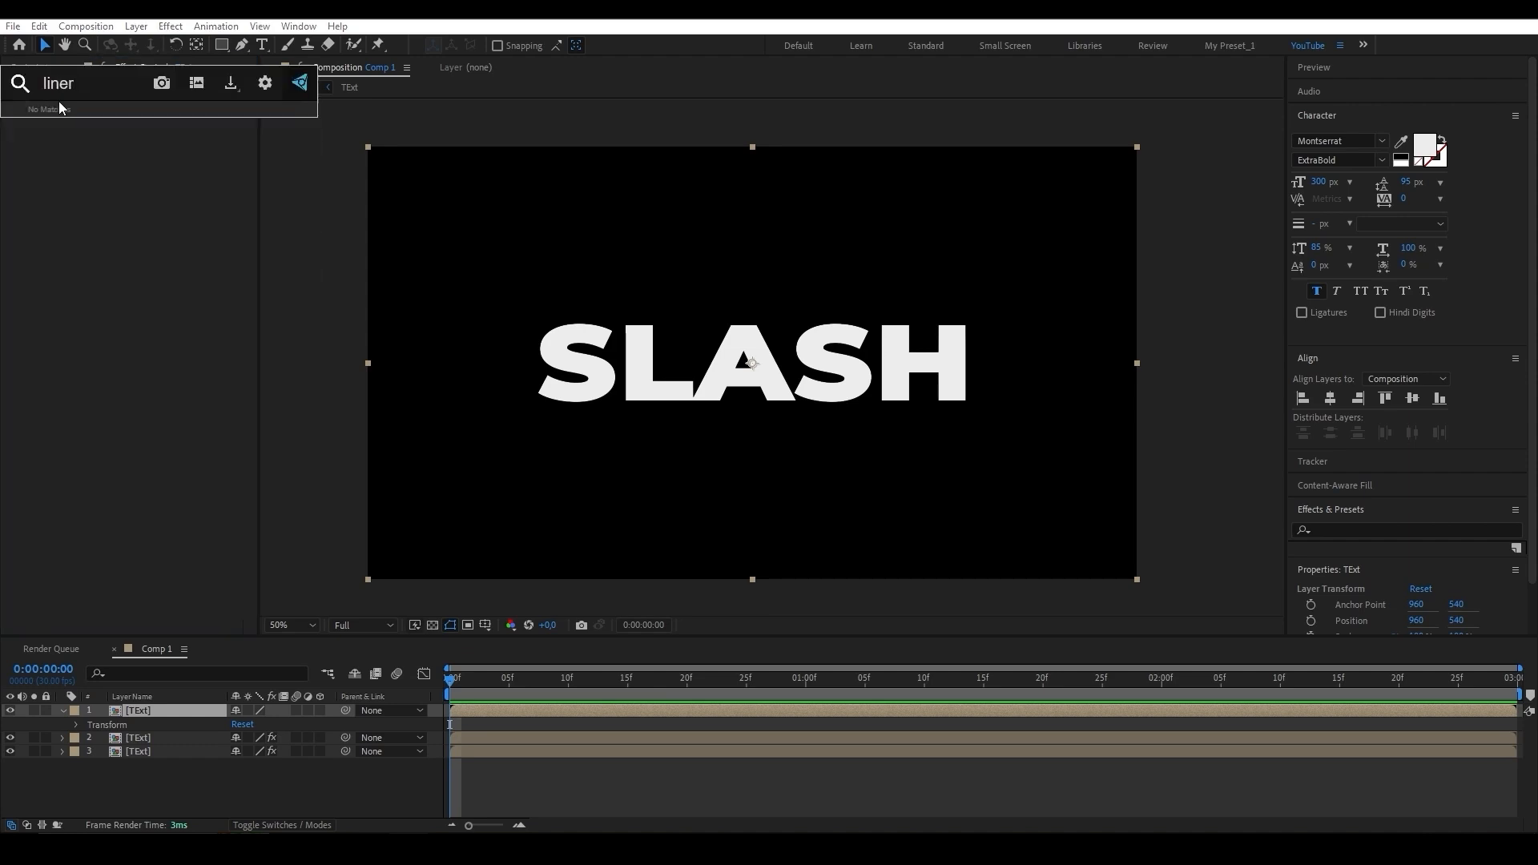
key(Down)
key(Return)
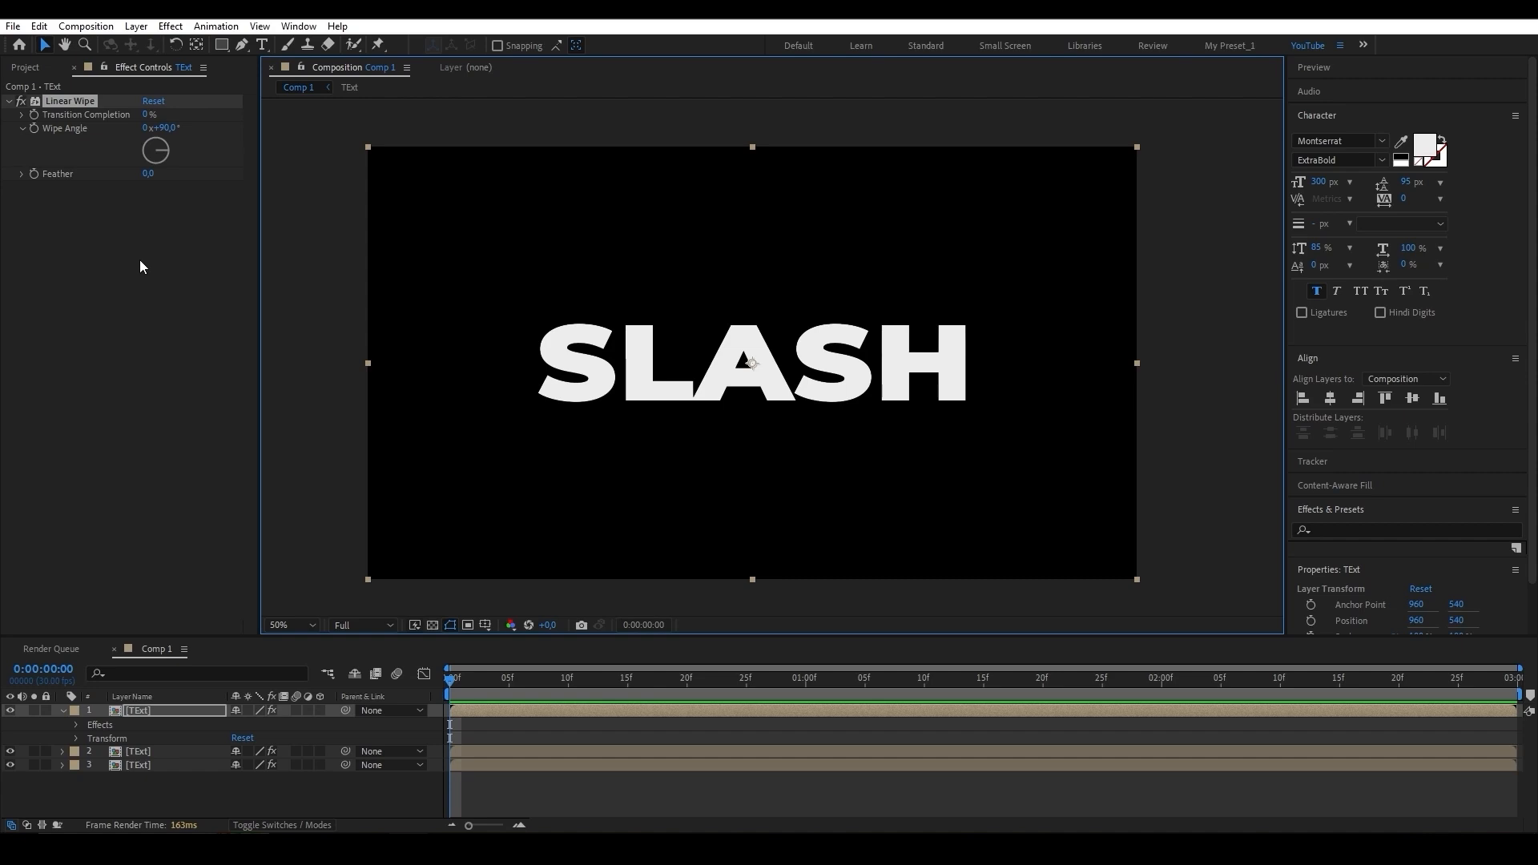
Hide all three TExt layers in the composition
click(10, 710)
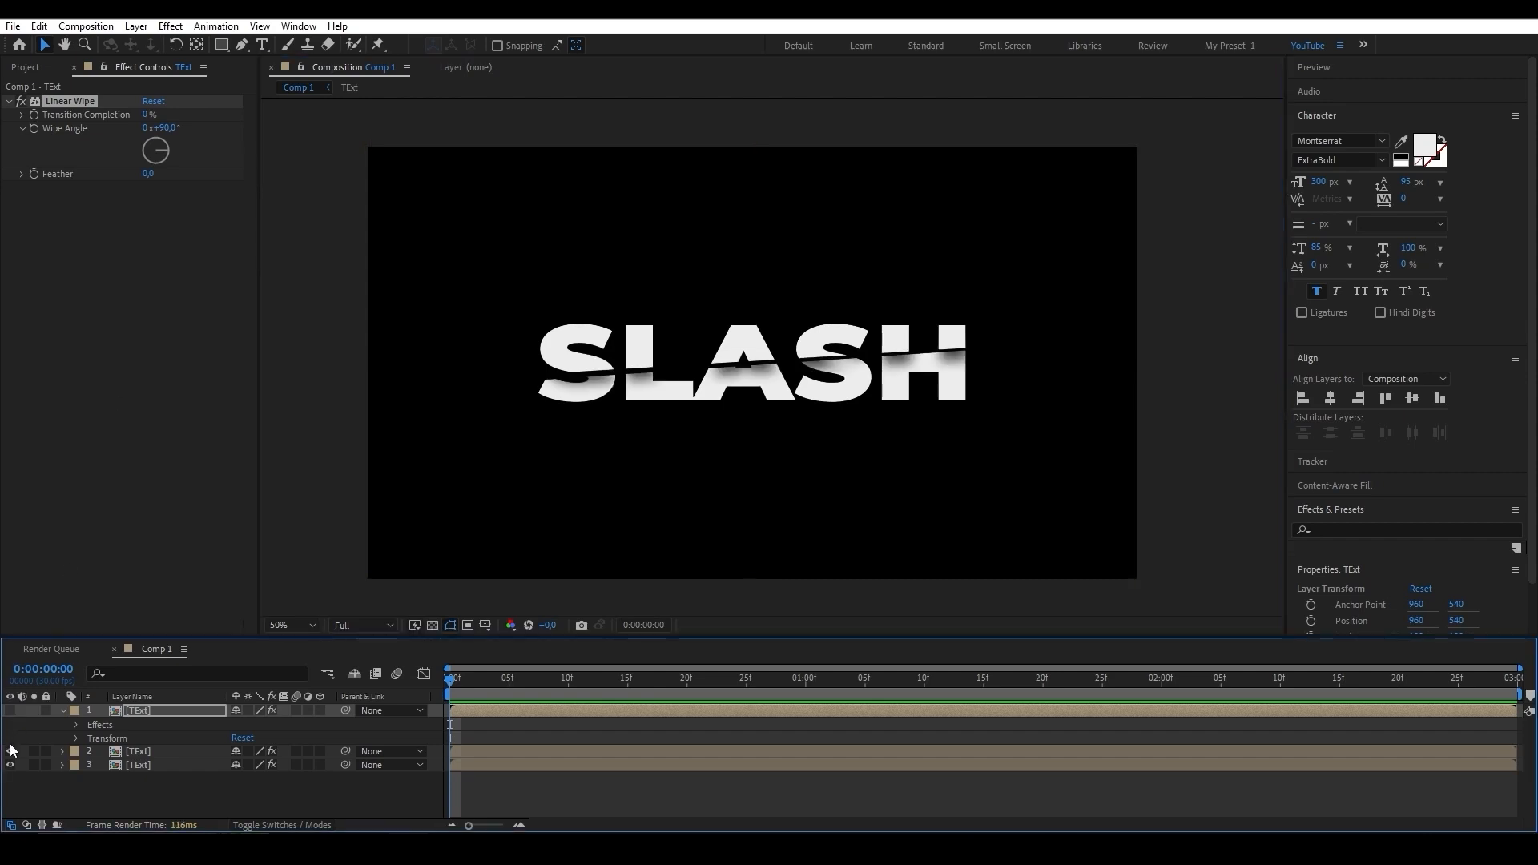
drag(12, 753, 12, 766)
click(100, 786)
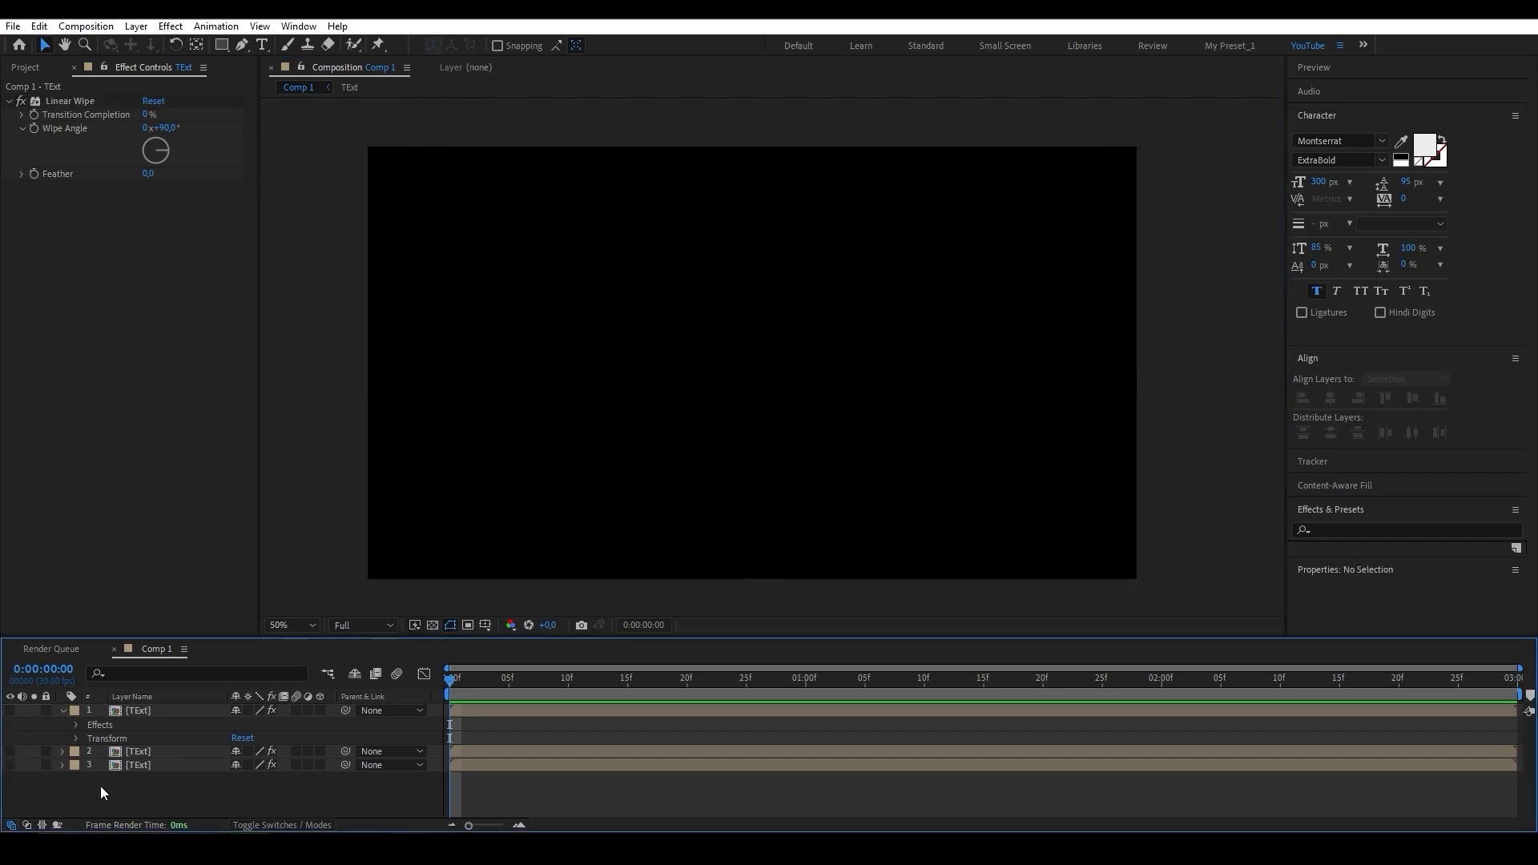
Create a new blue solid layer that fills the composition
right_click(99, 786)
mouse_move(233, 590)
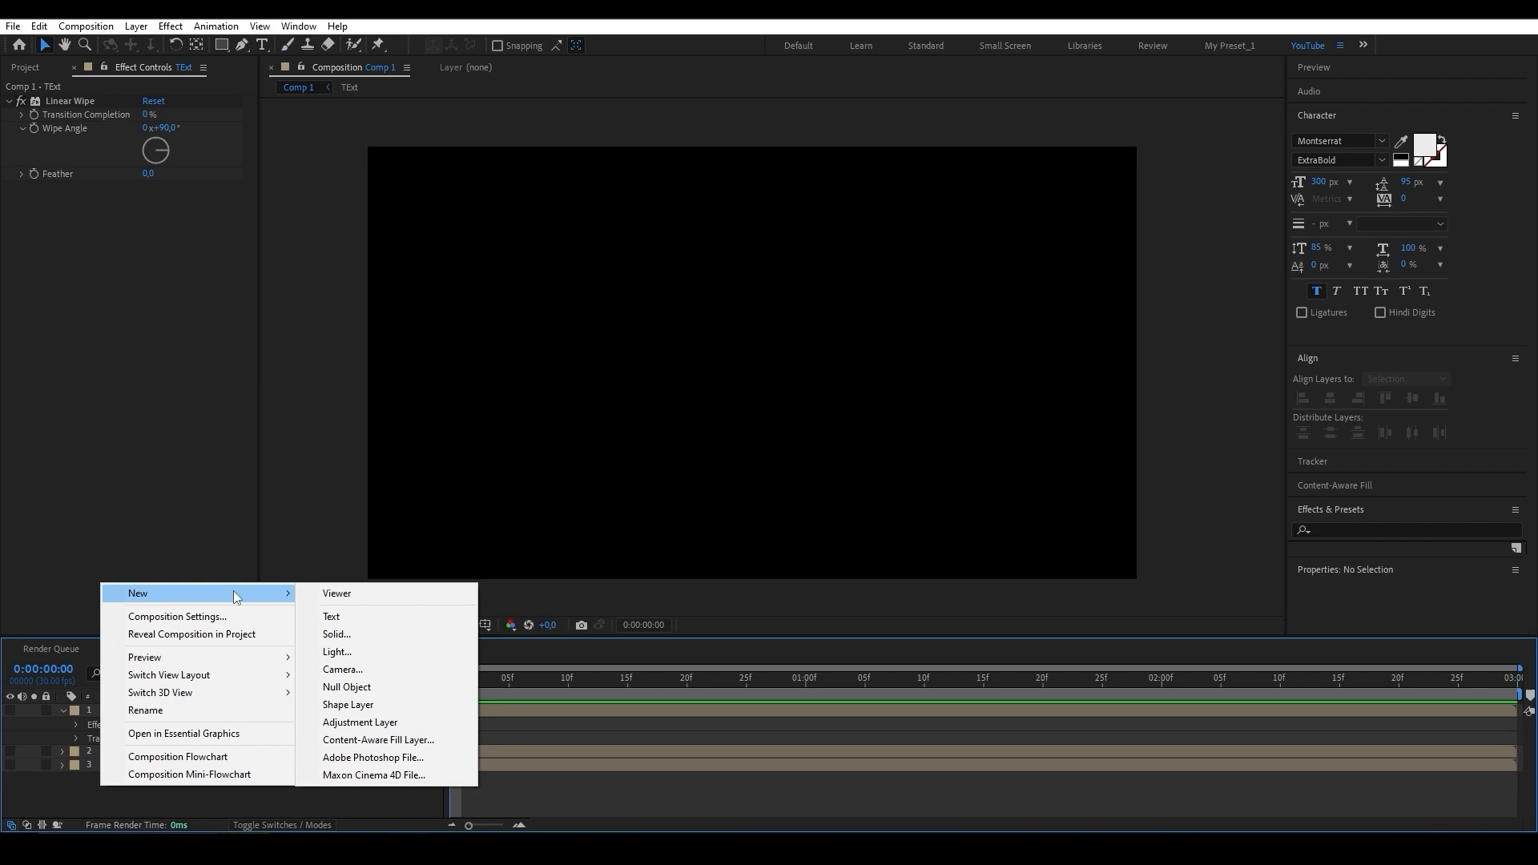
click(328, 633)
click(759, 525)
drag(272, 589, 245, 629)
click(453, 545)
key(Return)
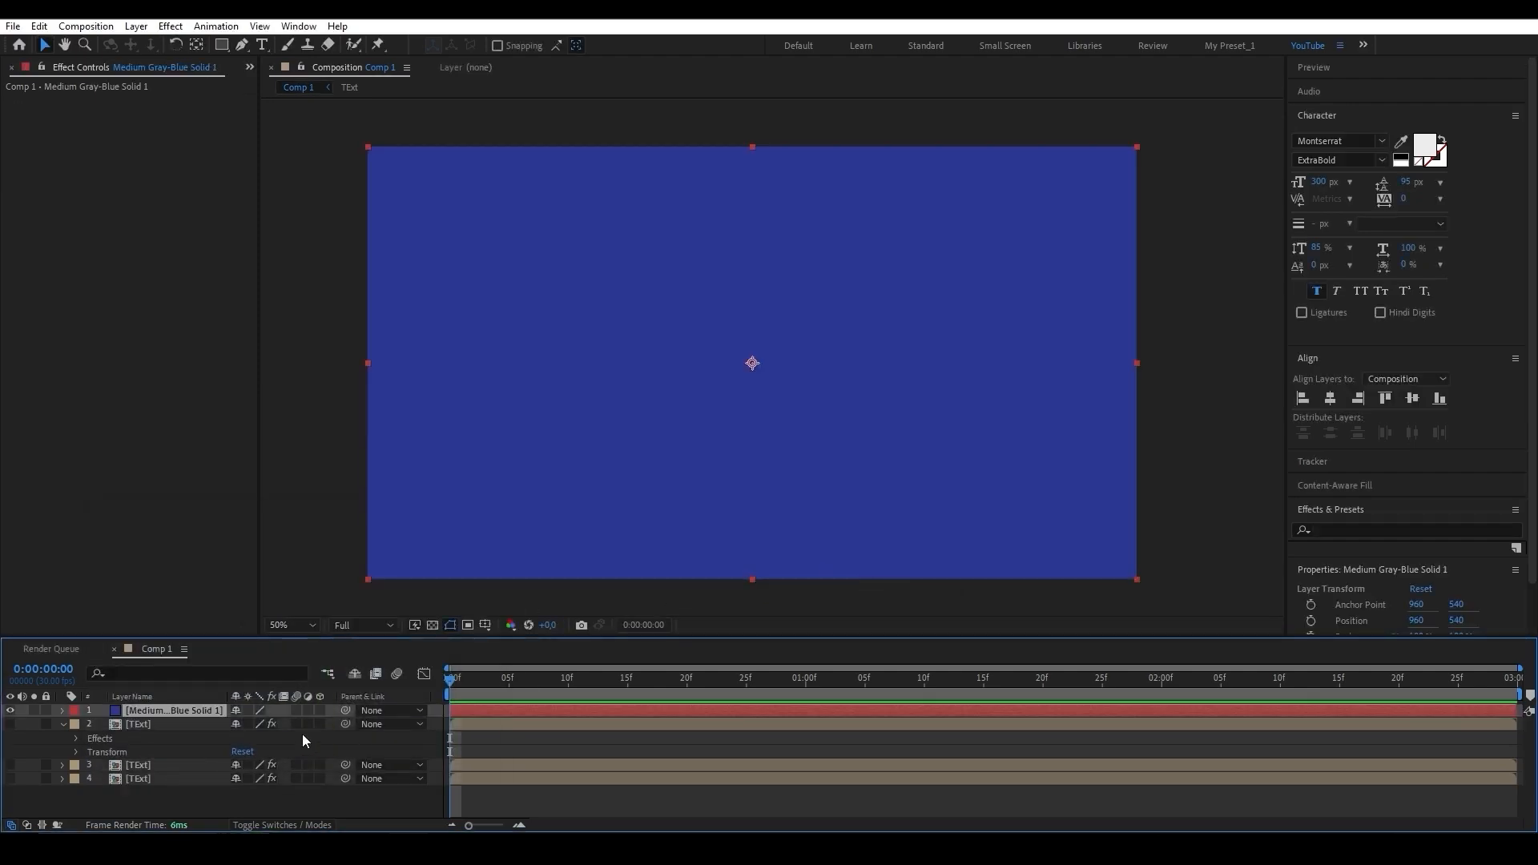
Apply Linear Wipe to the blue solid and try 45% completion, a -56° wipe angle and feather 151 over the transparency grid
key(ctrl+space)
text(lib)
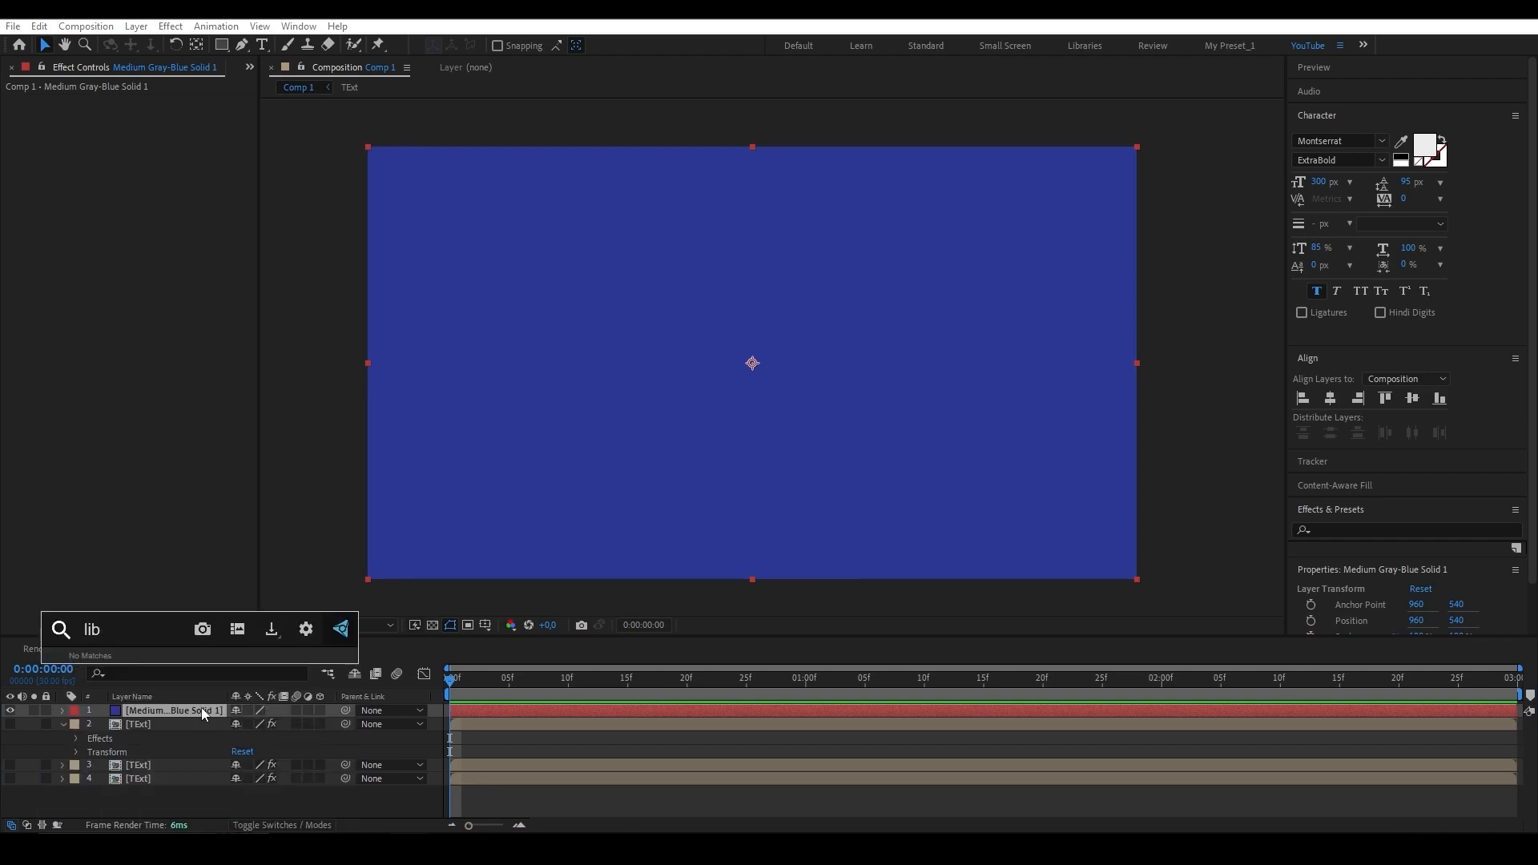
key(BackSpace)
text(n)
key(Return)
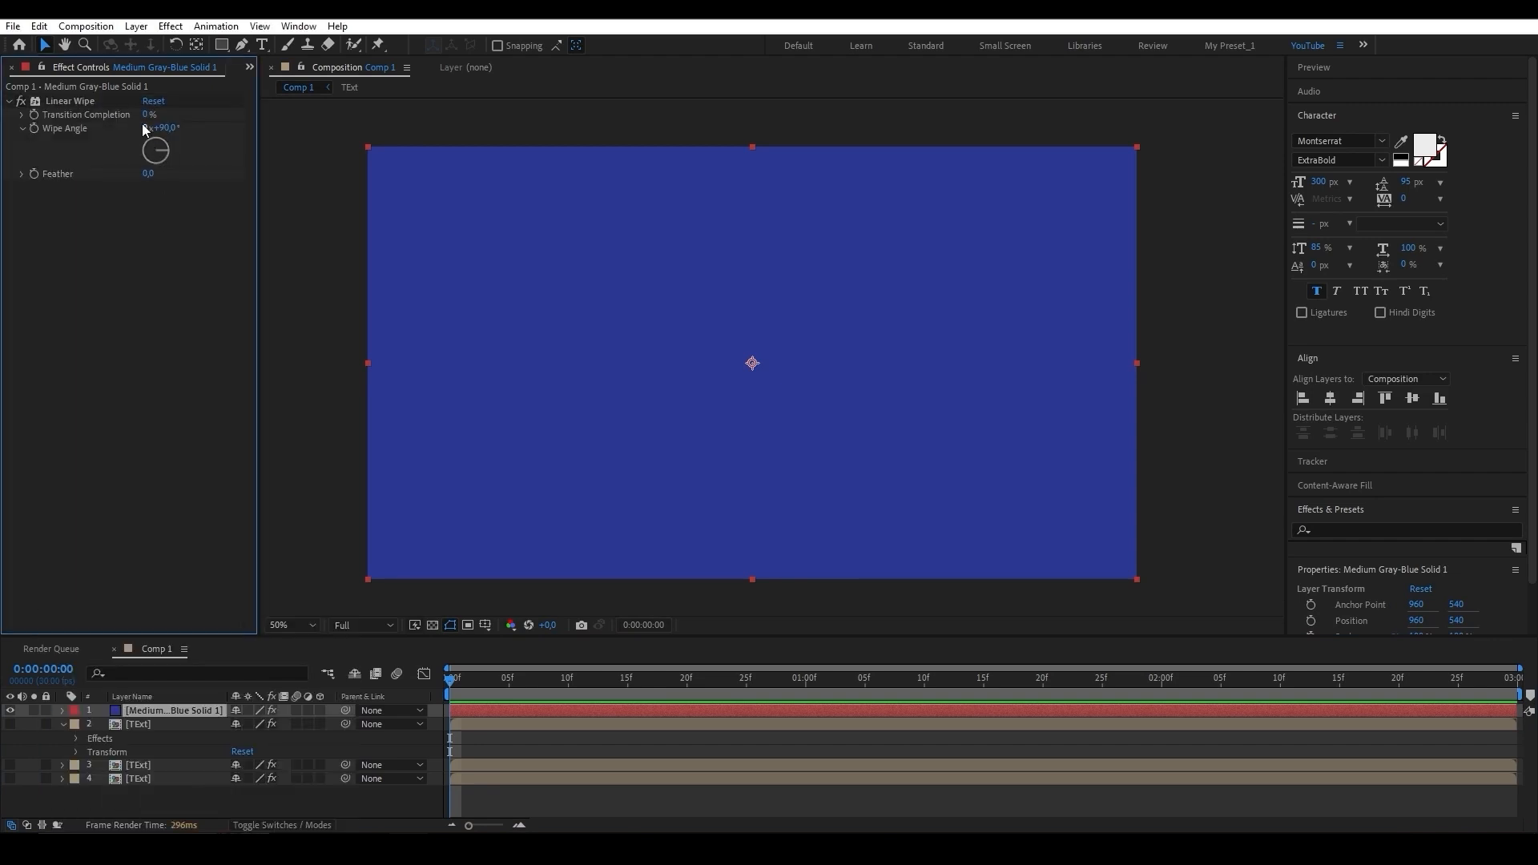
drag(147, 115, 262, 171)
click(432, 624)
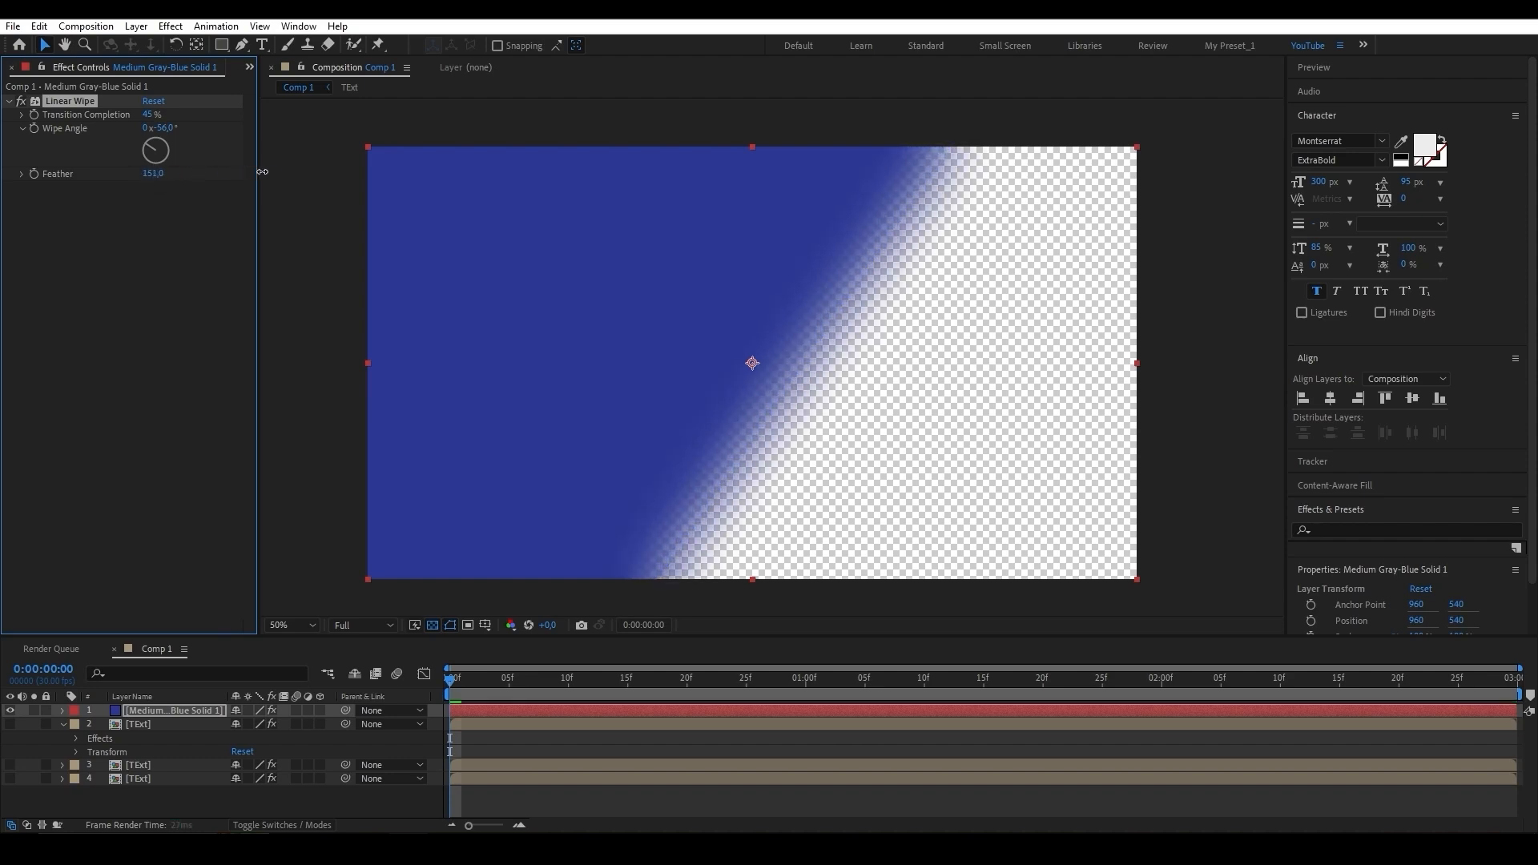
Delete the blue solid, turn off the transparency grid and show all three TExt layers again
click(156, 709)
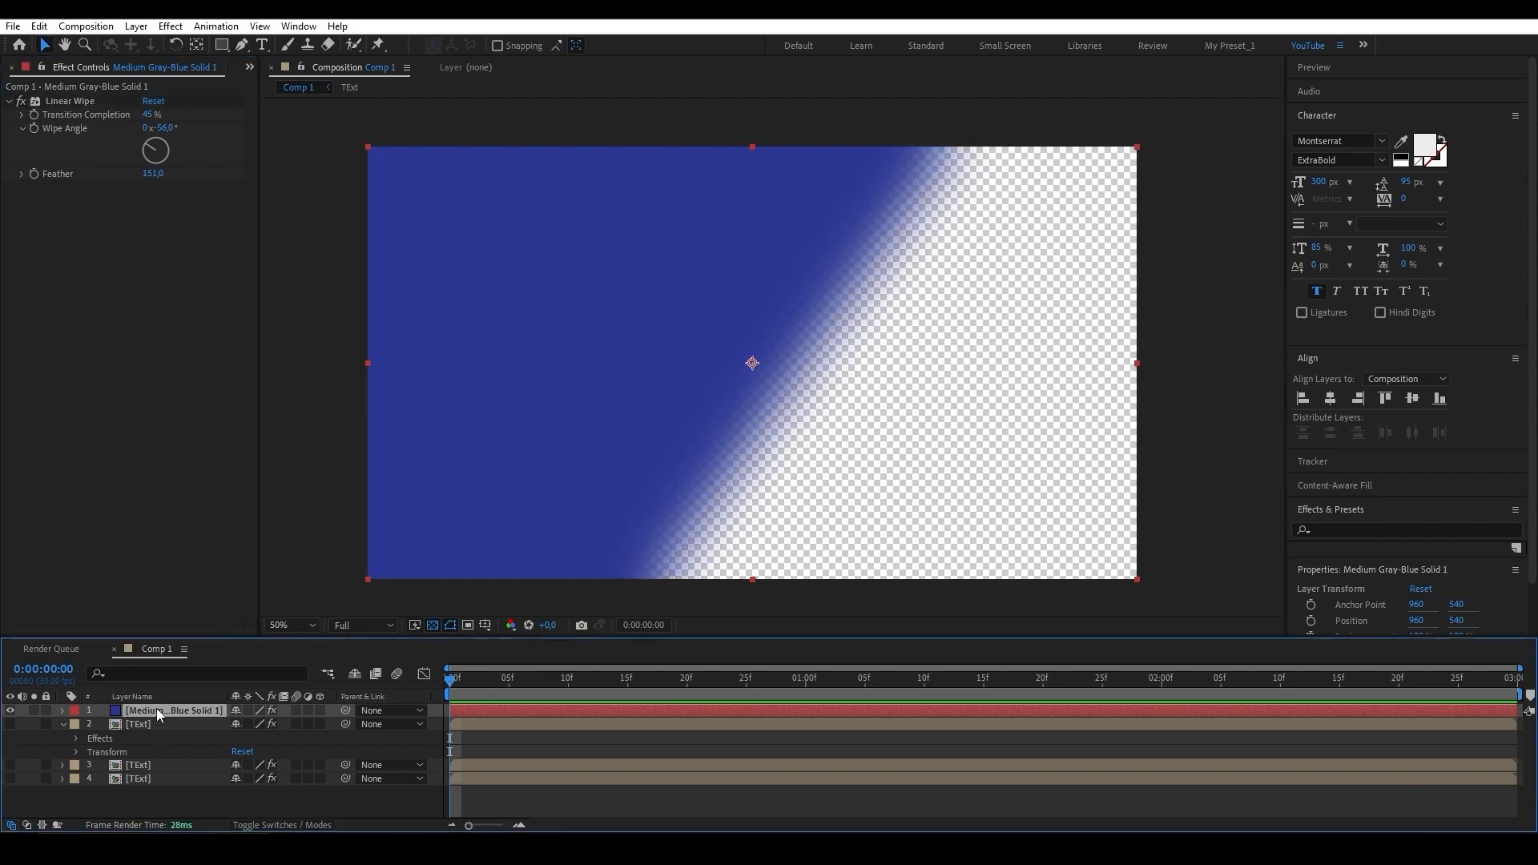
key(Delete)
click(429, 589)
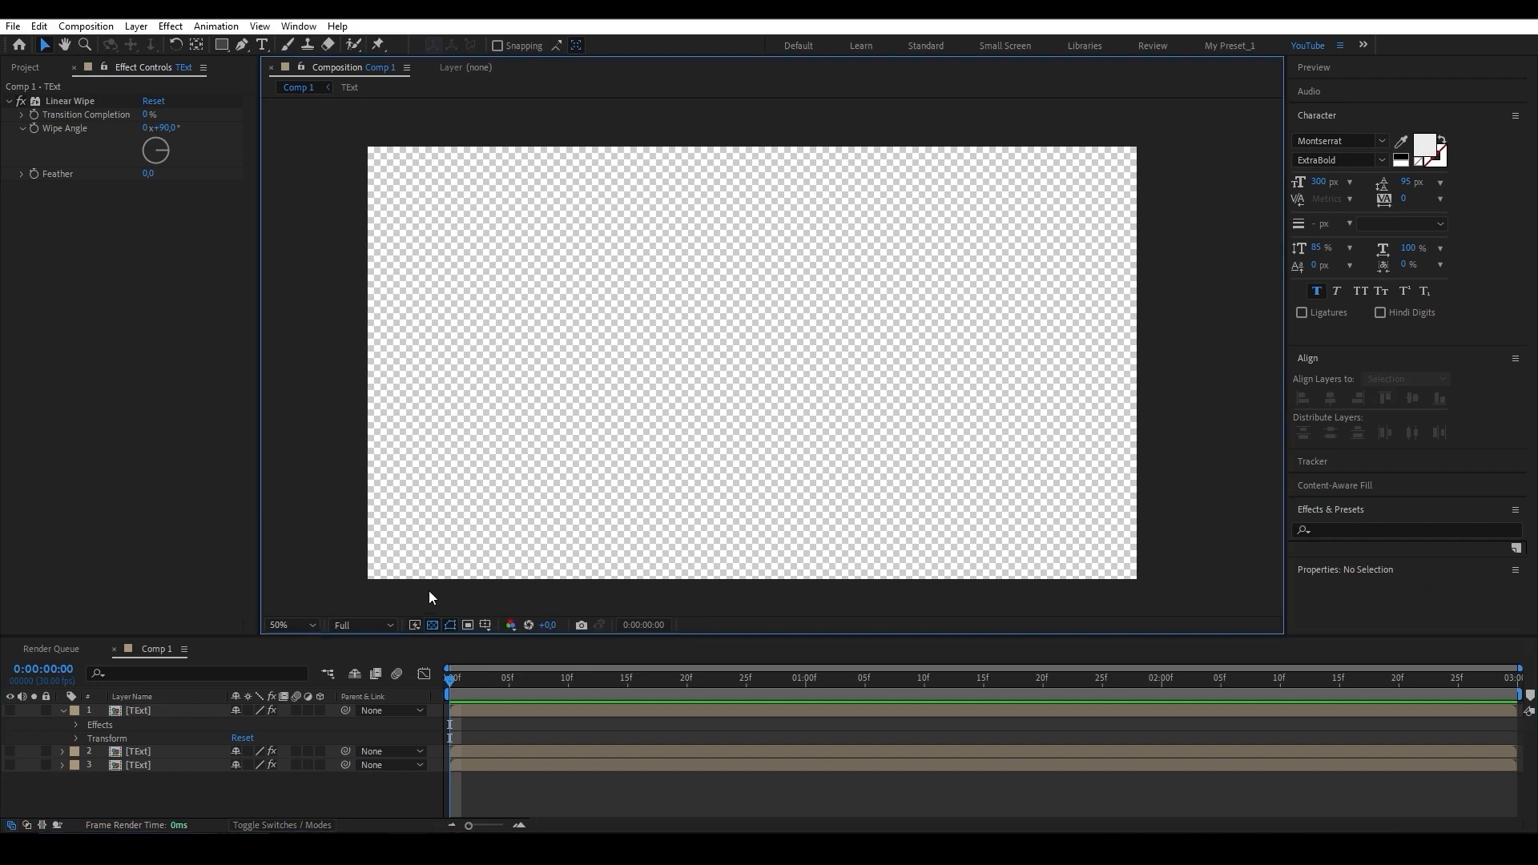
click(434, 625)
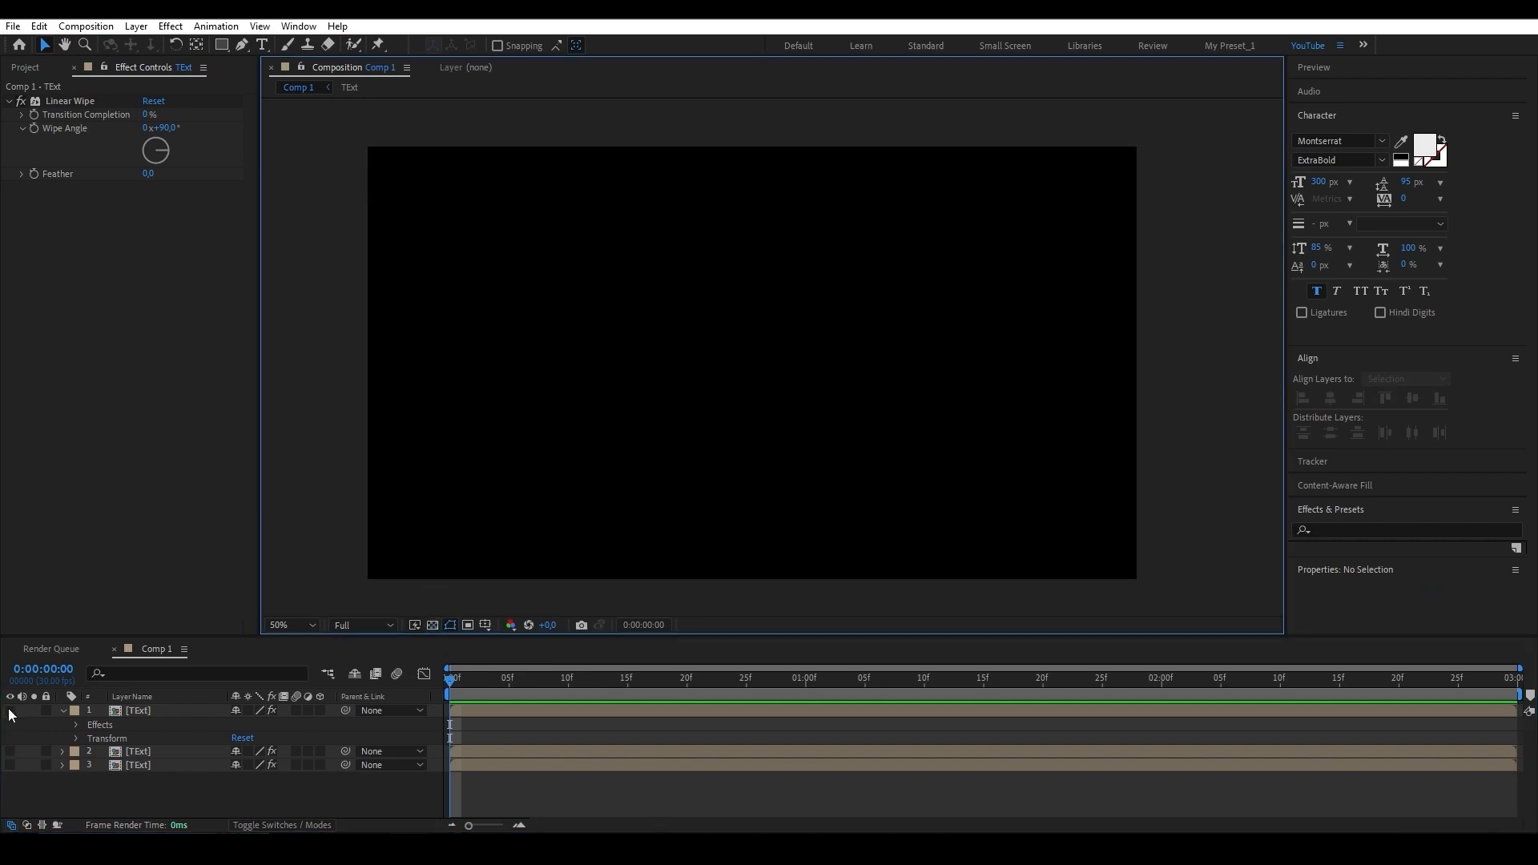
drag(9, 711, 12, 765)
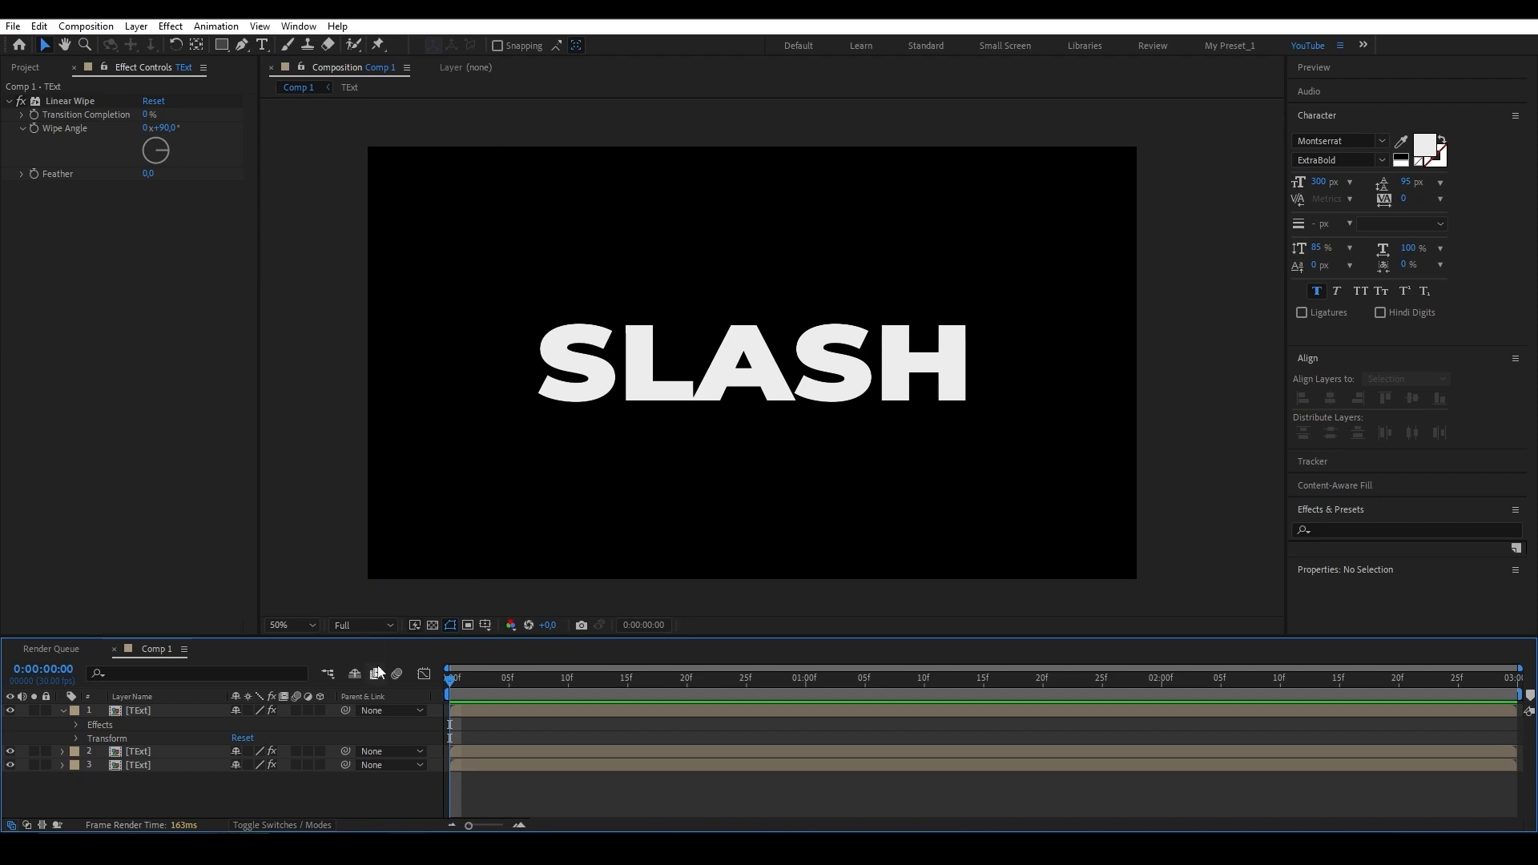
Add a 0% Transition Completion keyframe to the top TExt layer's Linear Wipe at 0:00:00:20 and reveal it in the timeline
drag(462, 677, 686, 694)
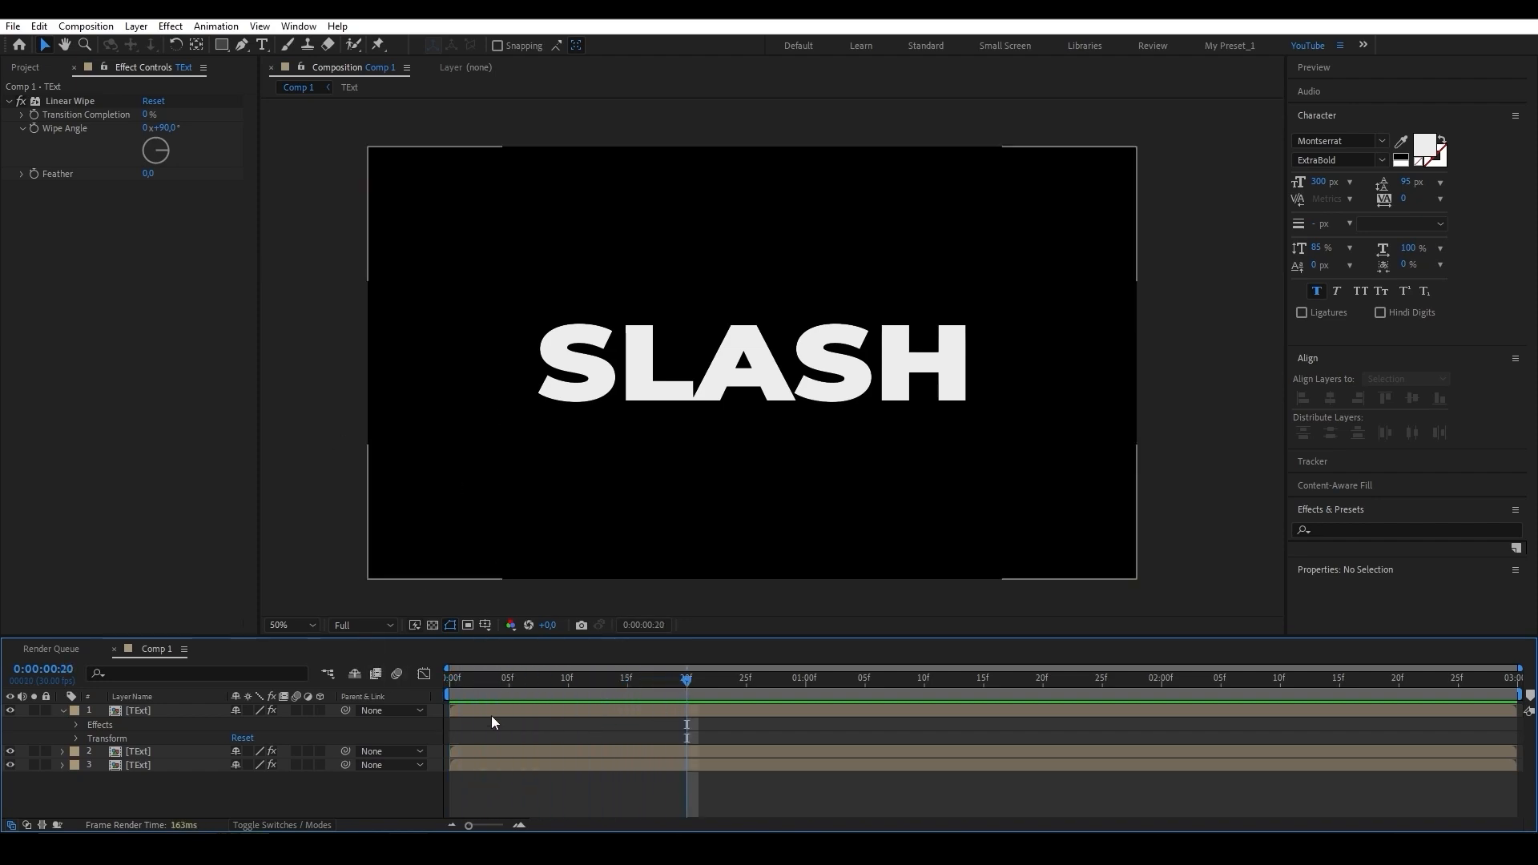
click(63, 711)
click(171, 709)
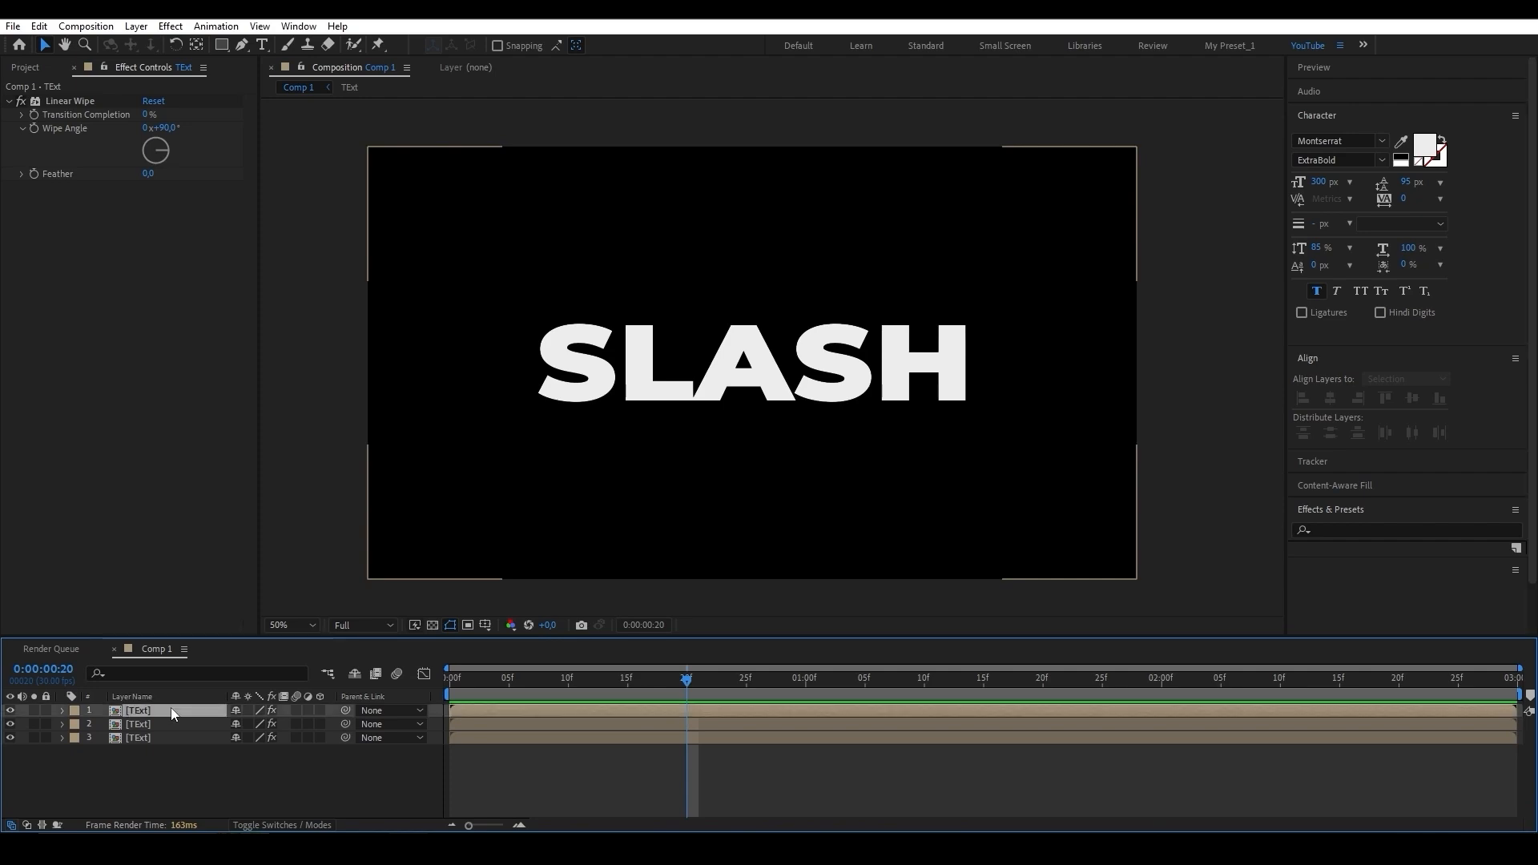
click(38, 114)
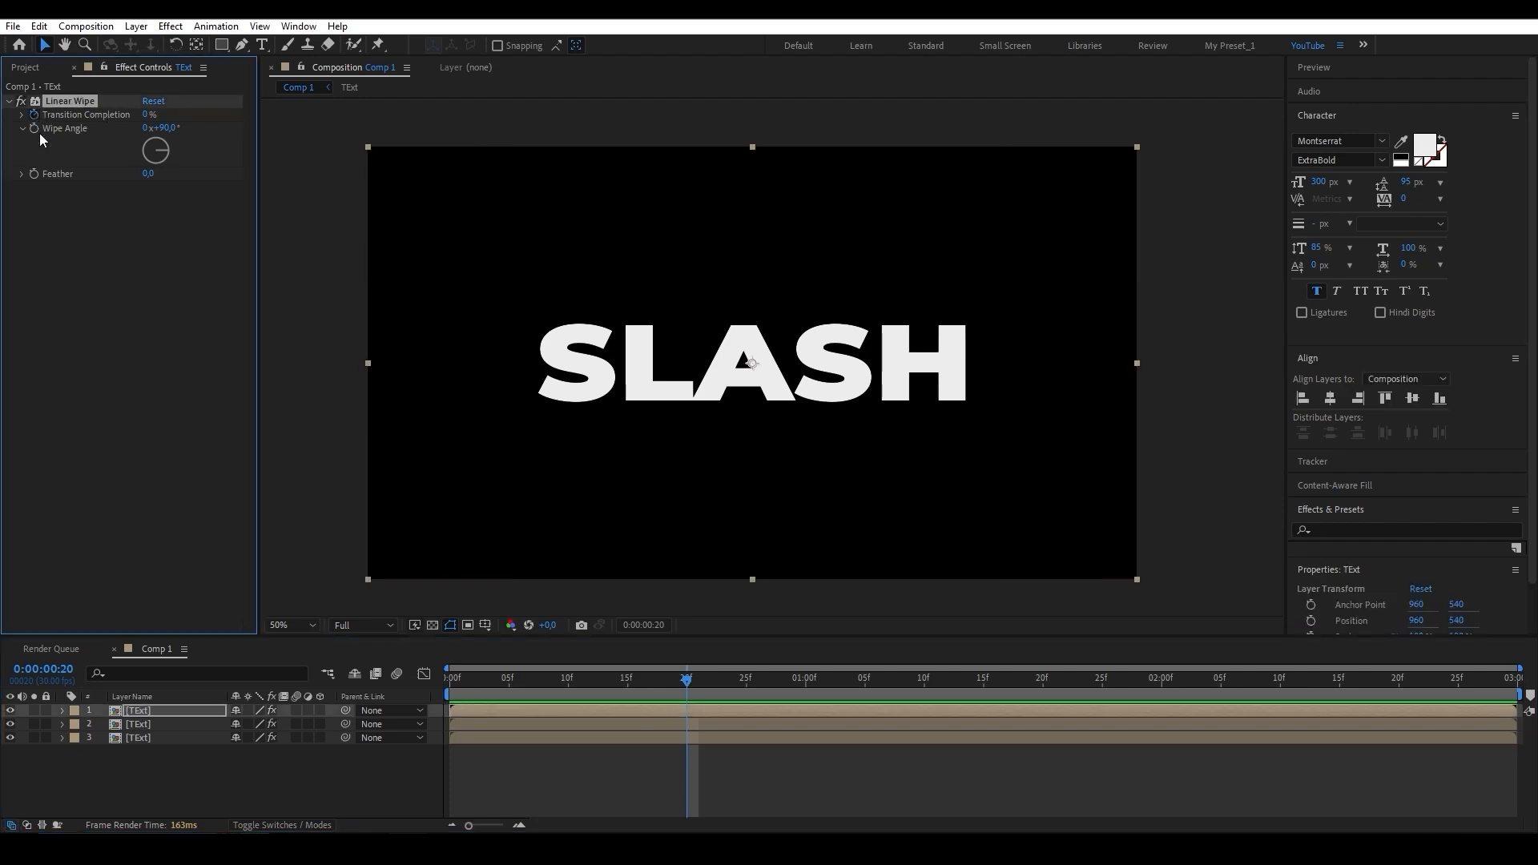
click(665, 713)
key(u)
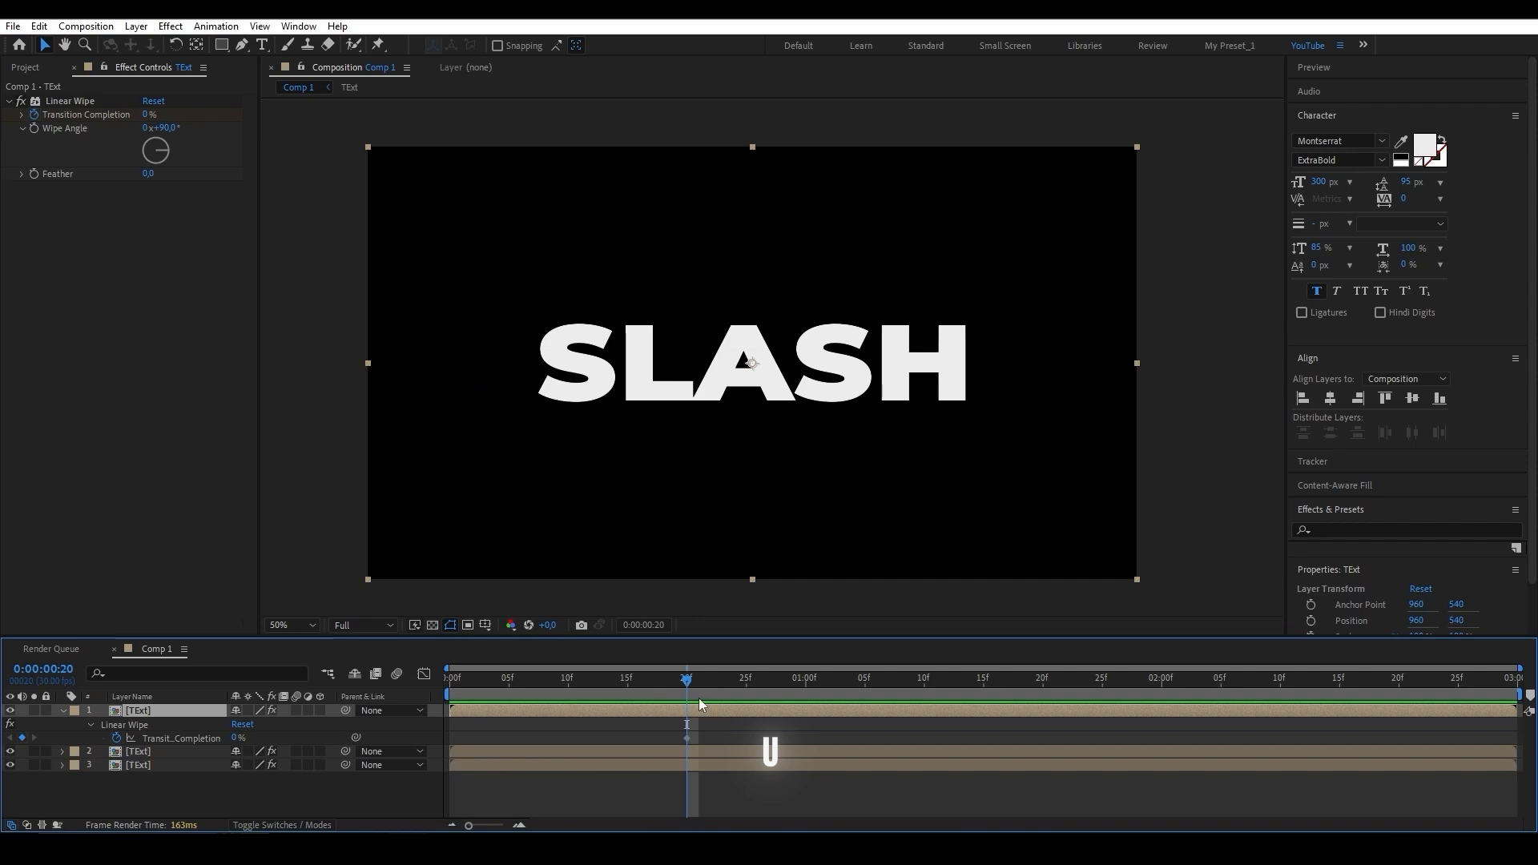
Keyframe the top TExt layer's Linear Wipe completion at 100% at 0:00:01:20
drag(689, 679, 1039, 714)
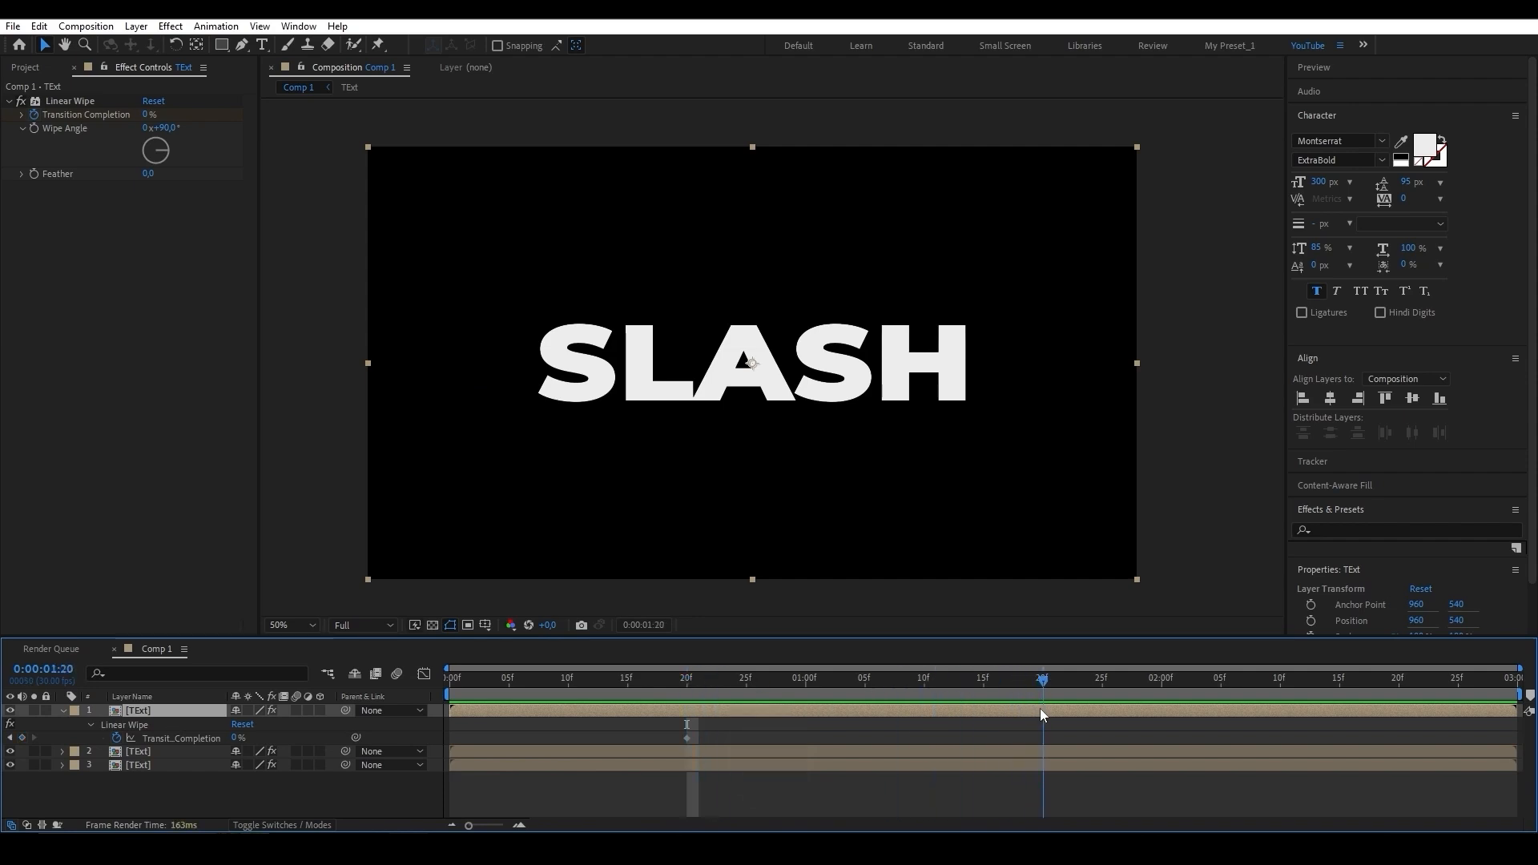
drag(148, 115, 235, 125)
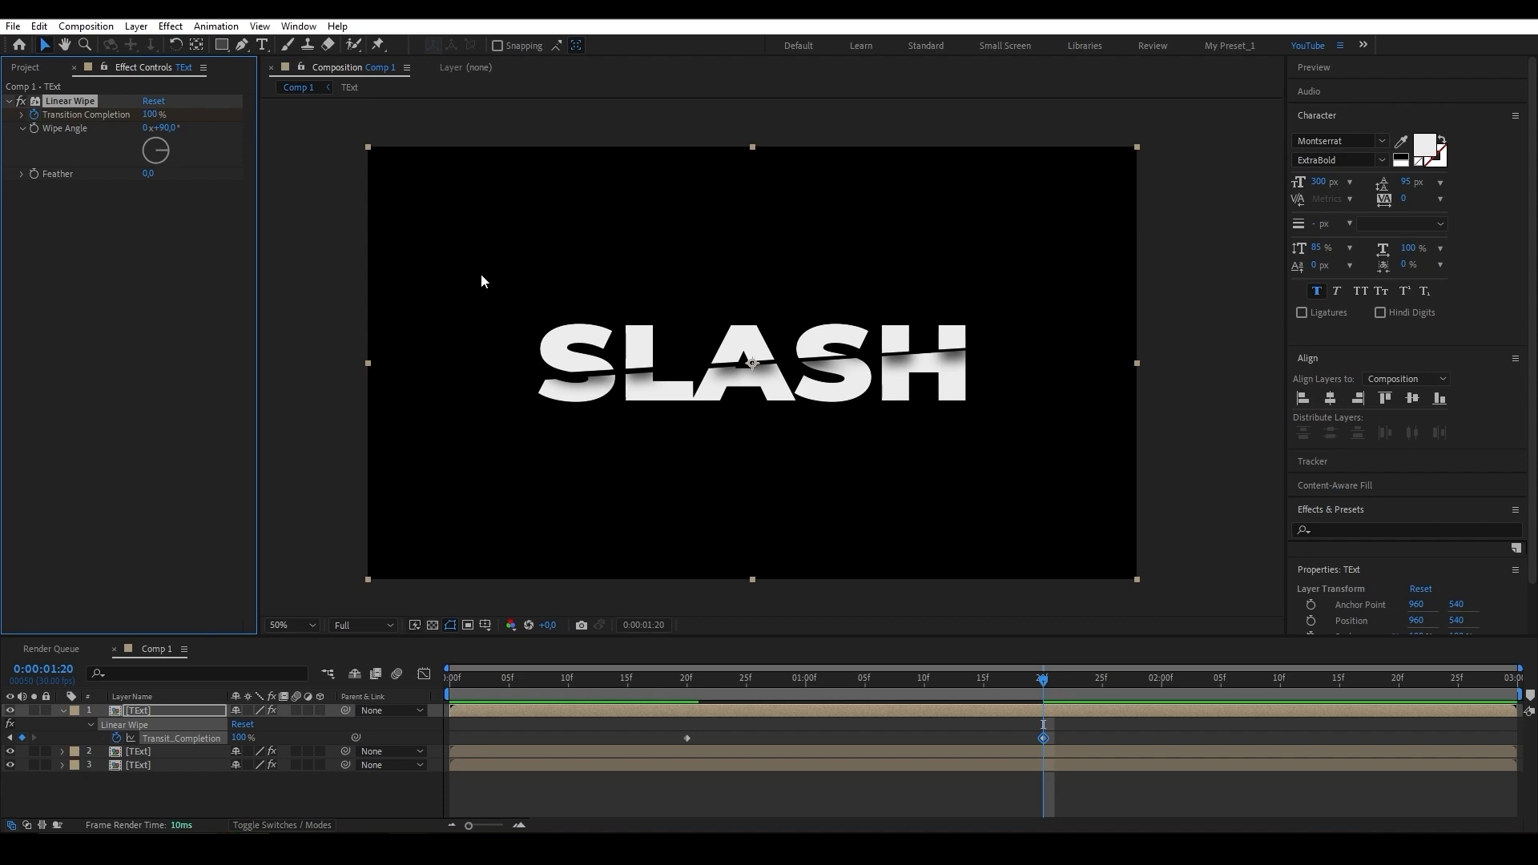
mouse_move(1045, 681)
mouse_down()
mouse_move(703, 702)
mouse_move(961, 683)
mouse_move(1029, 685)
mouse_move(1041, 710)
mouse_move(686, 710)
mouse_move(1042, 710)
mouse_up()
Set the top TExt layer's Linear Wipe feather to 10, checking the wipe edge at 0:00:01:11
click(136, 753)
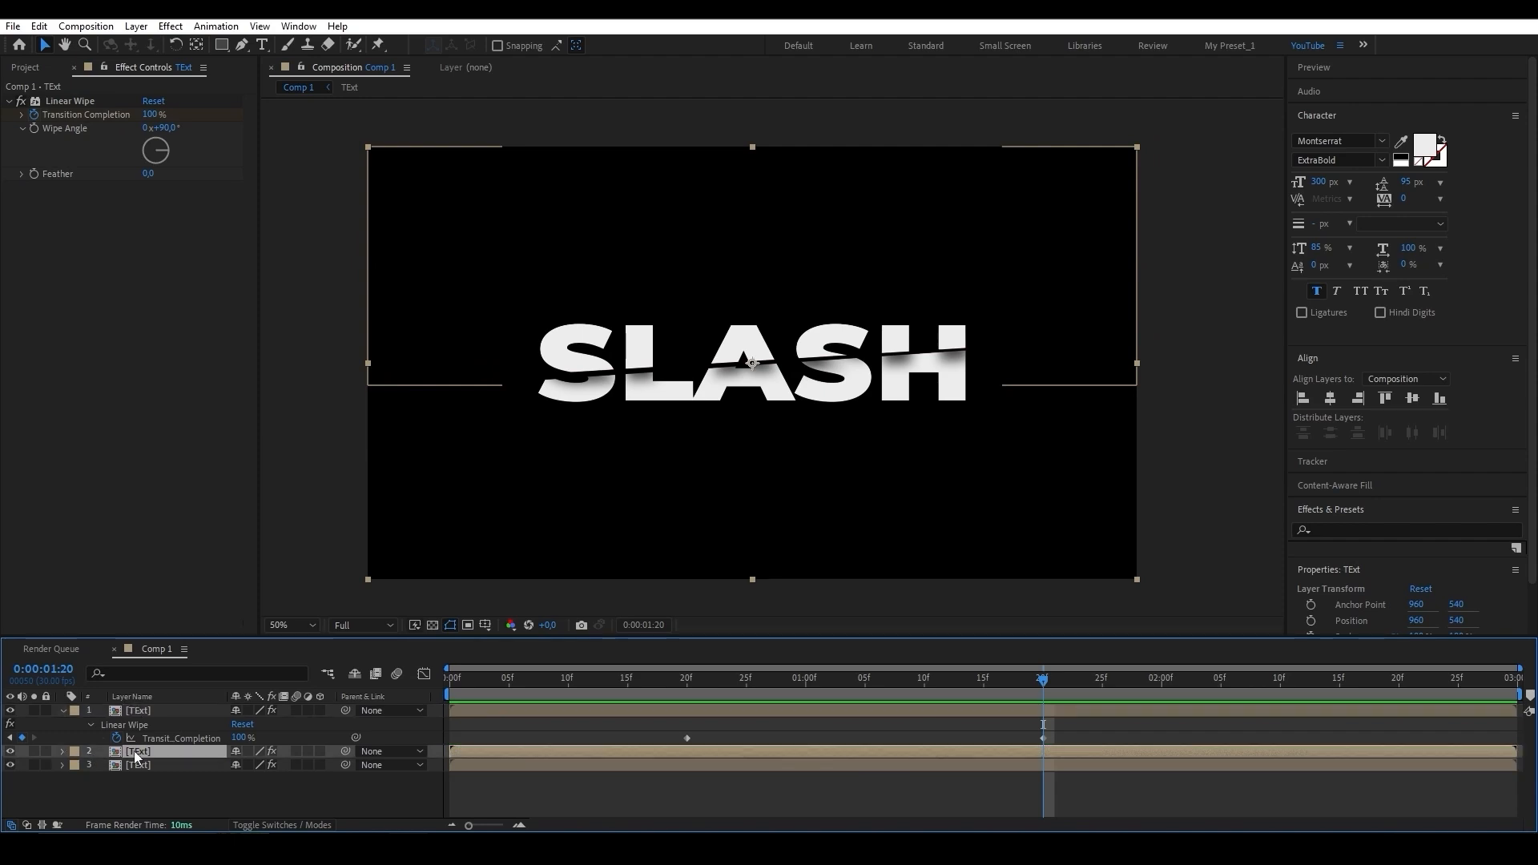
click(1035, 625)
drag(1041, 683, 936, 690)
key(period)
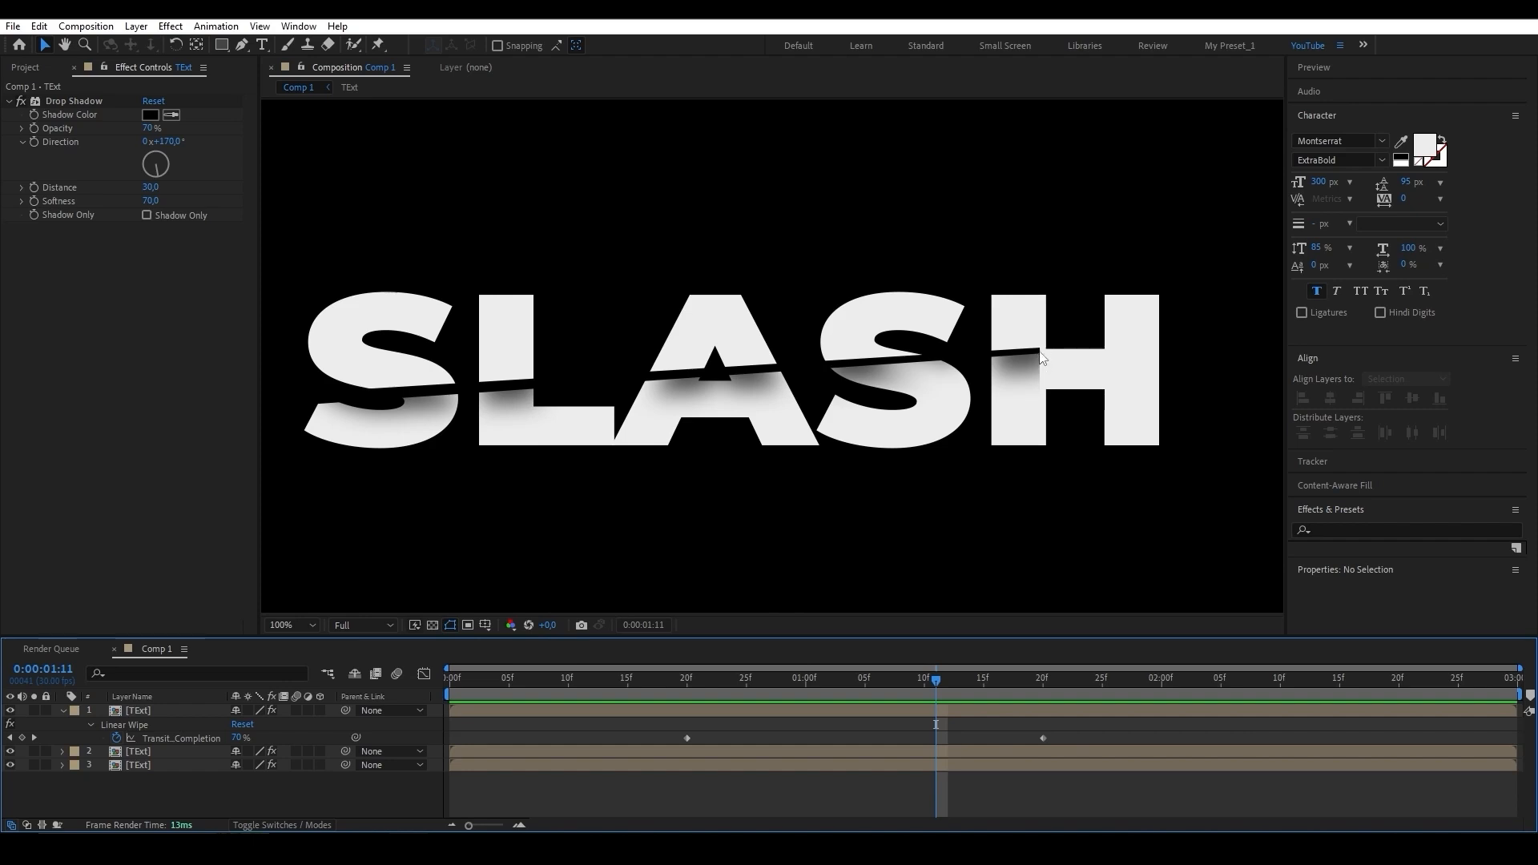
click(1033, 372)
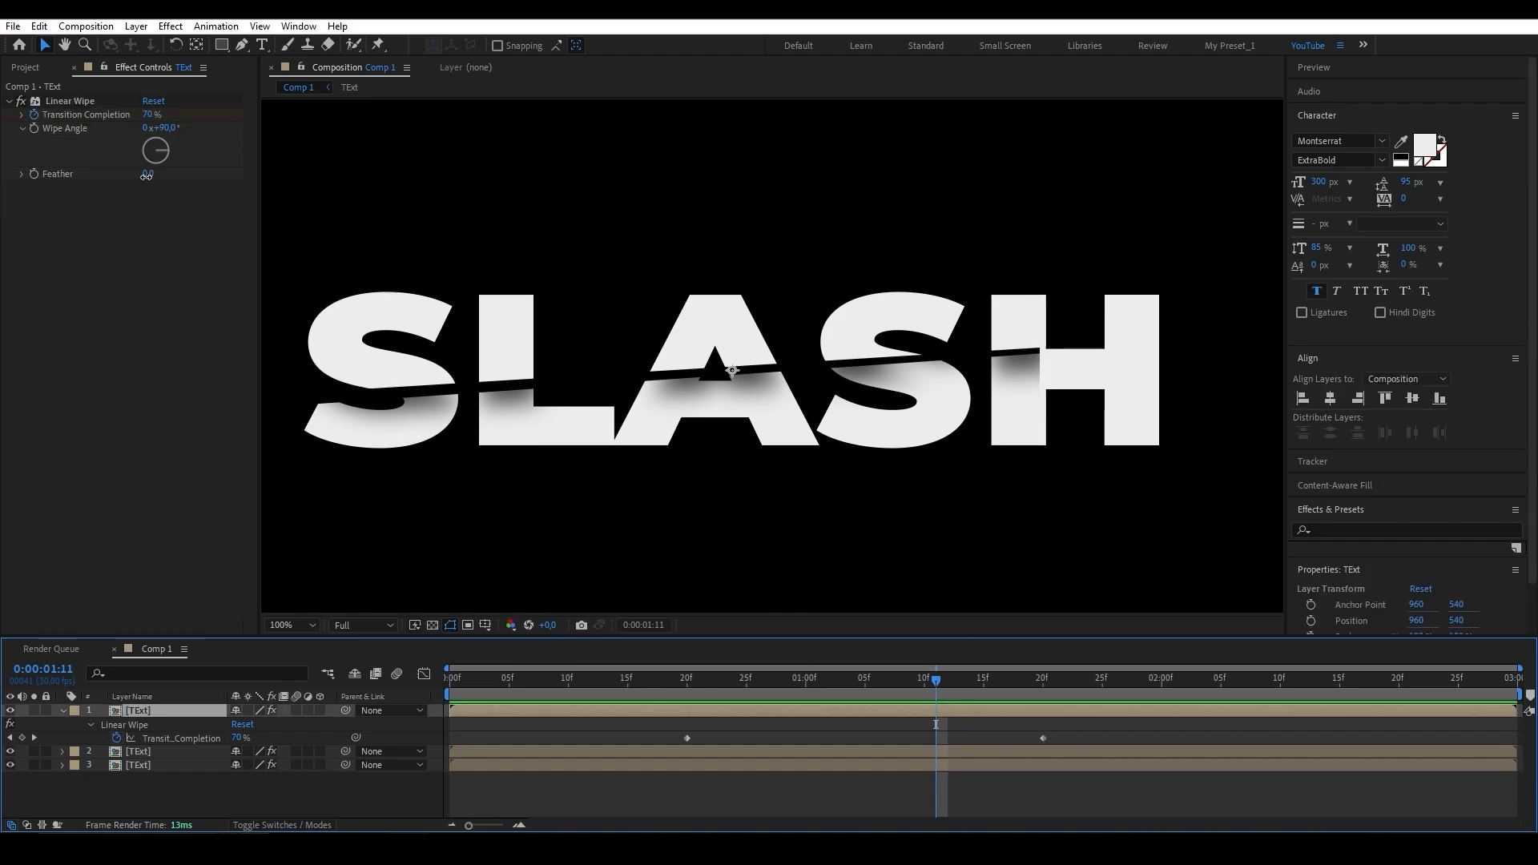
drag(147, 175, 153, 180)
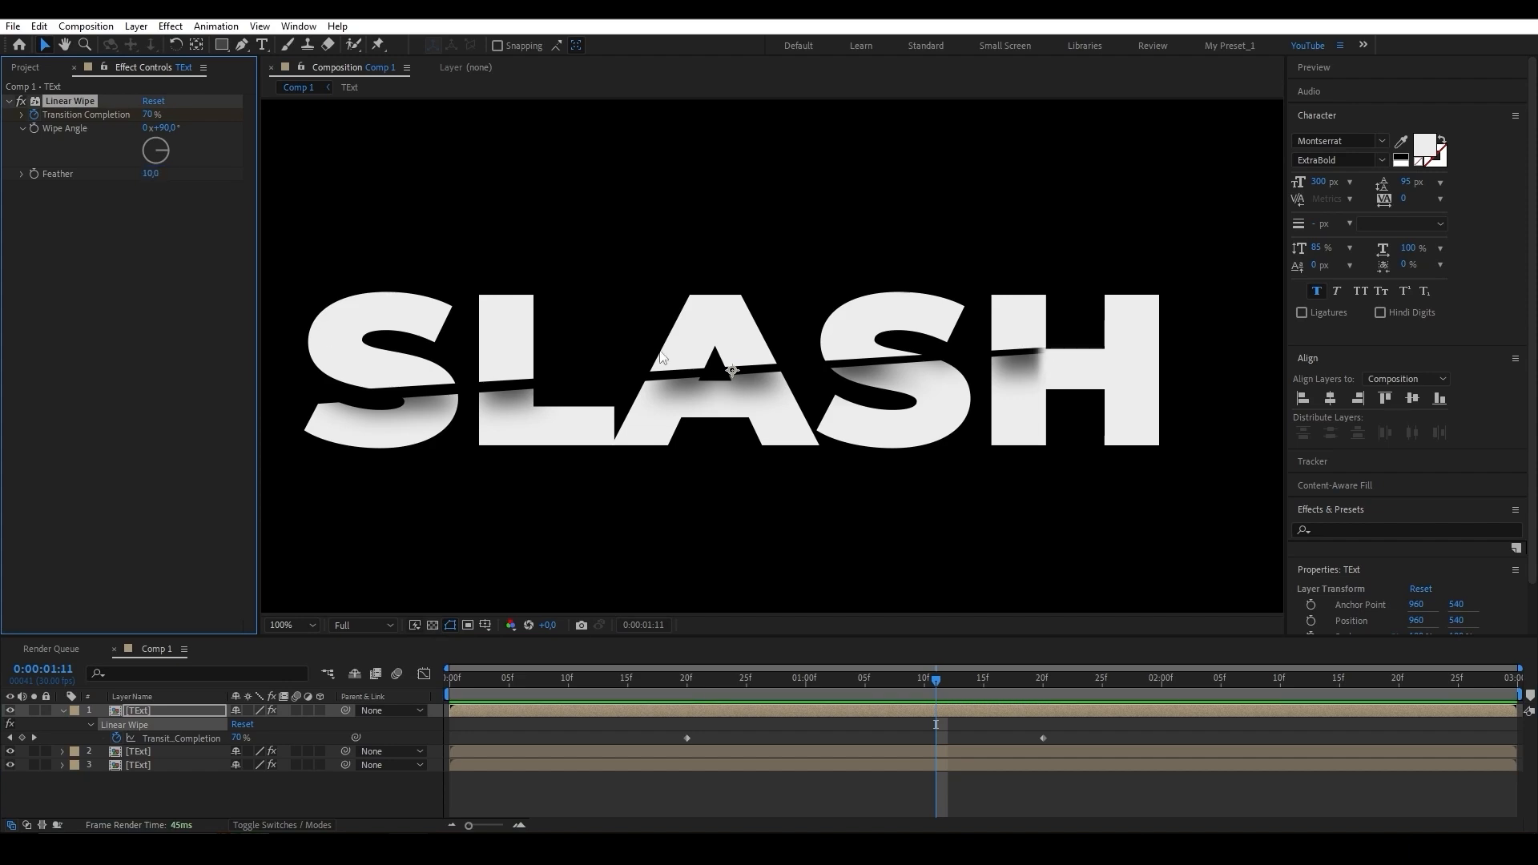
Apply Easy Ease to both Transition Completion keyframes and shape the speed curve for a fast start and a long slowdown
drag(1082, 723, 646, 742)
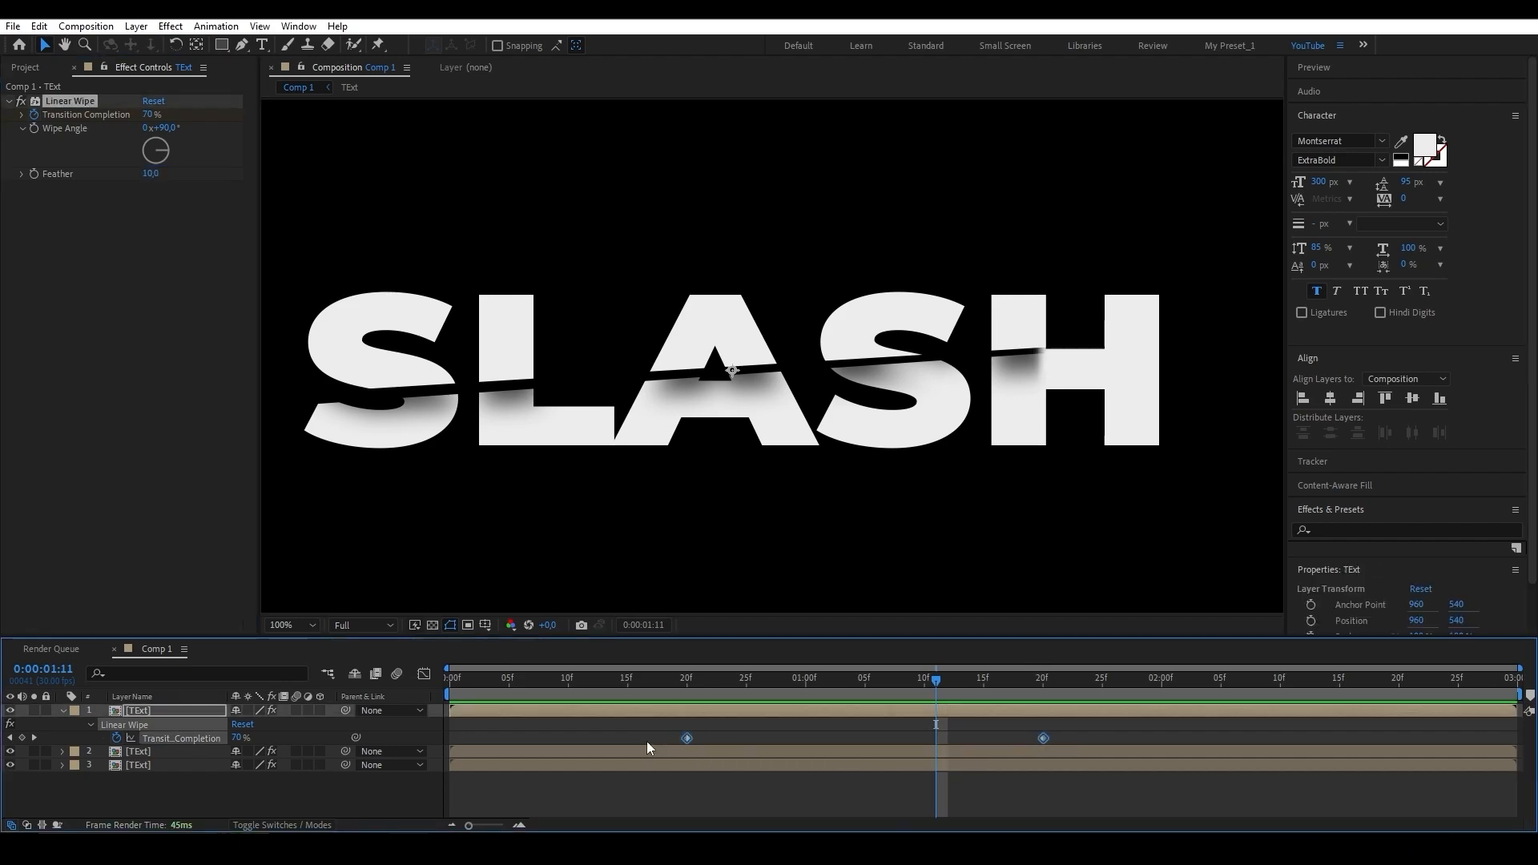
key(F9)
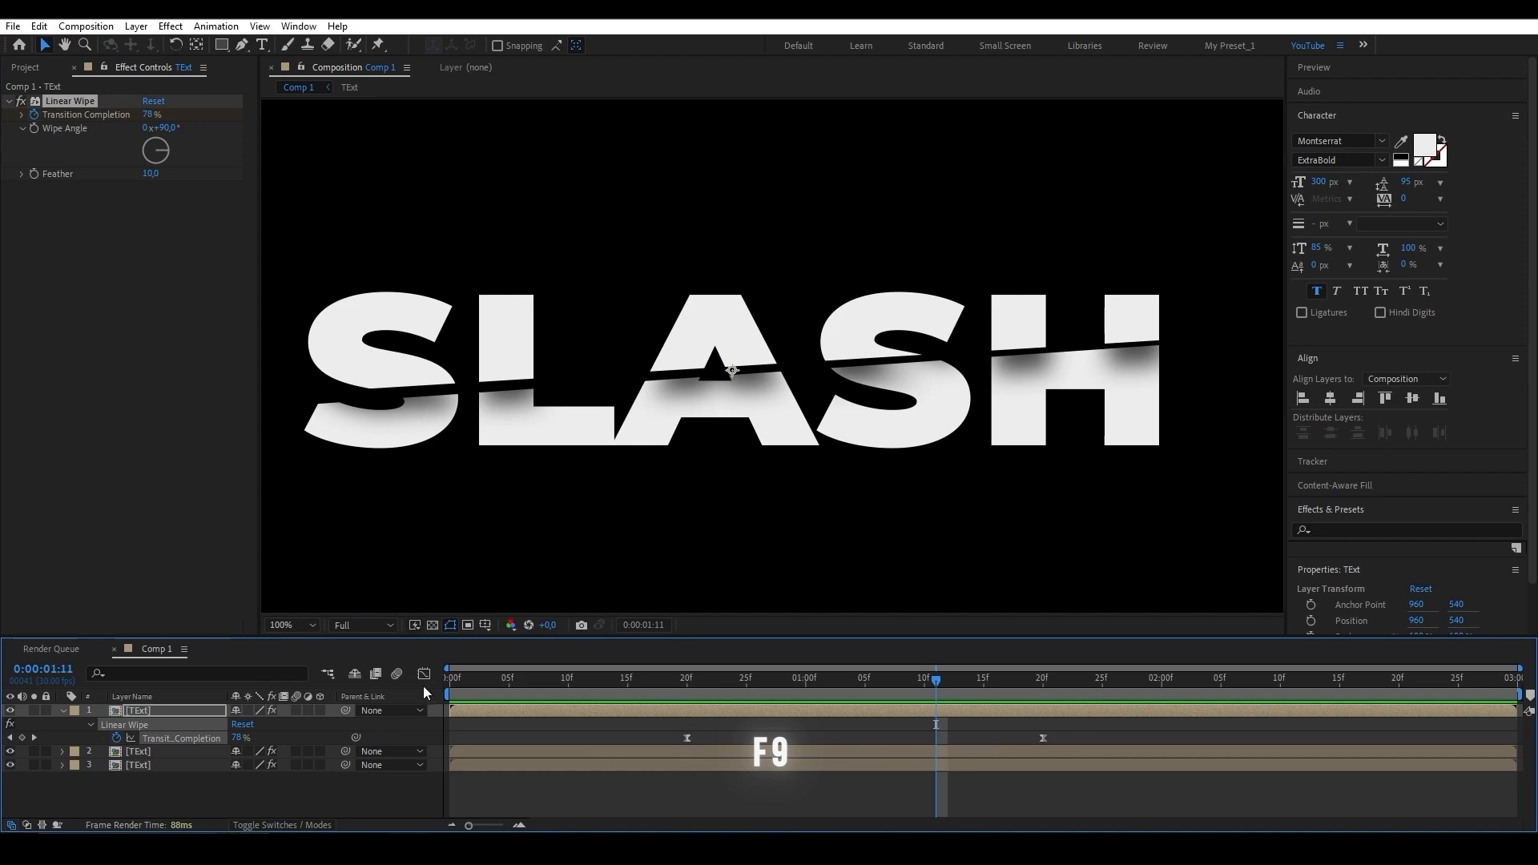
click(424, 673)
drag(706, 639, 706, 594)
drag(1092, 756, 666, 787)
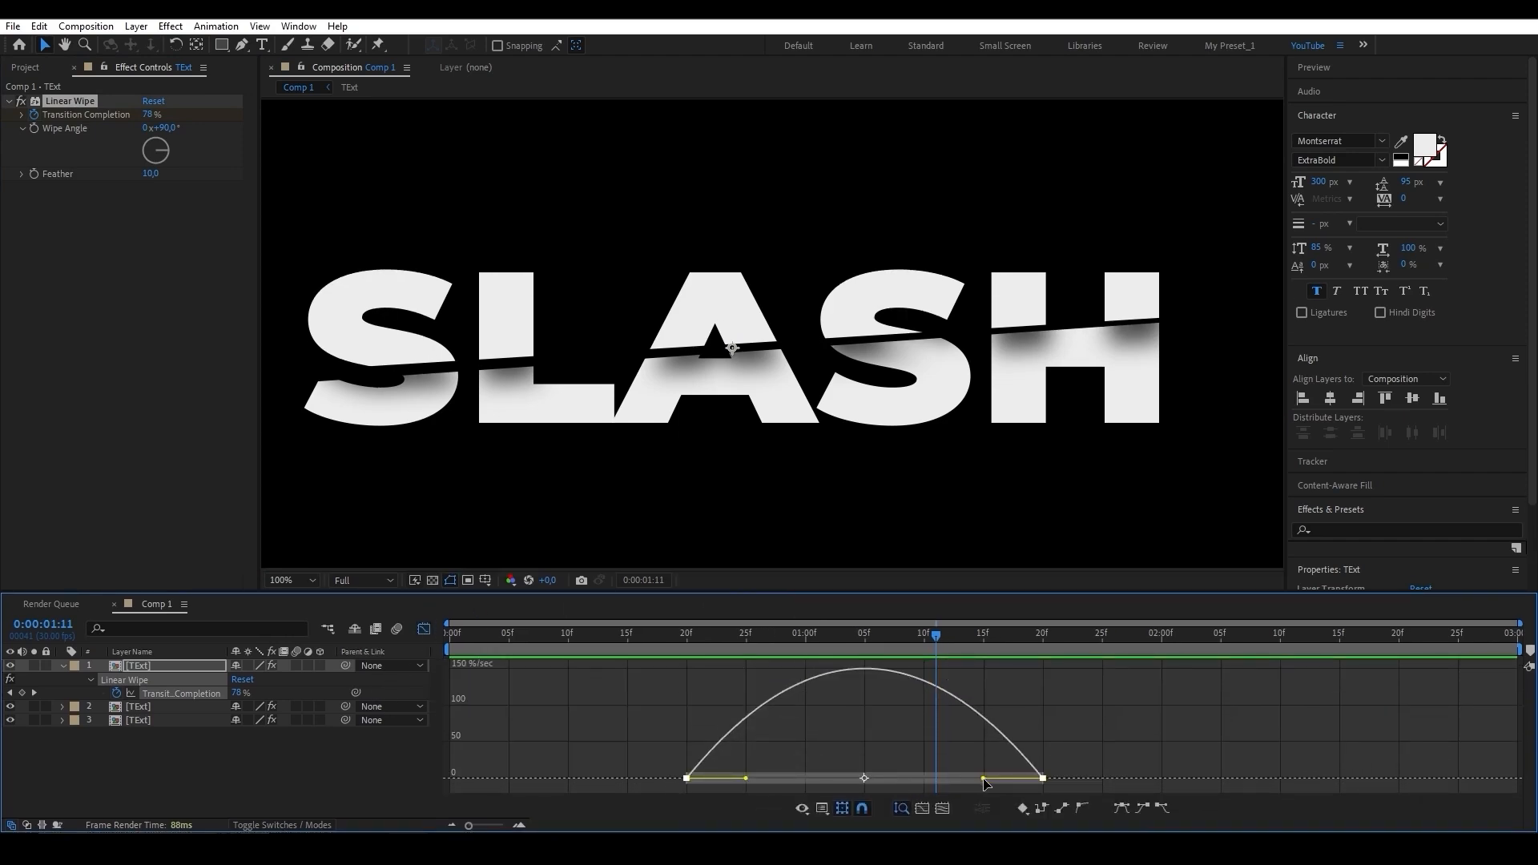
drag(979, 778, 897, 779)
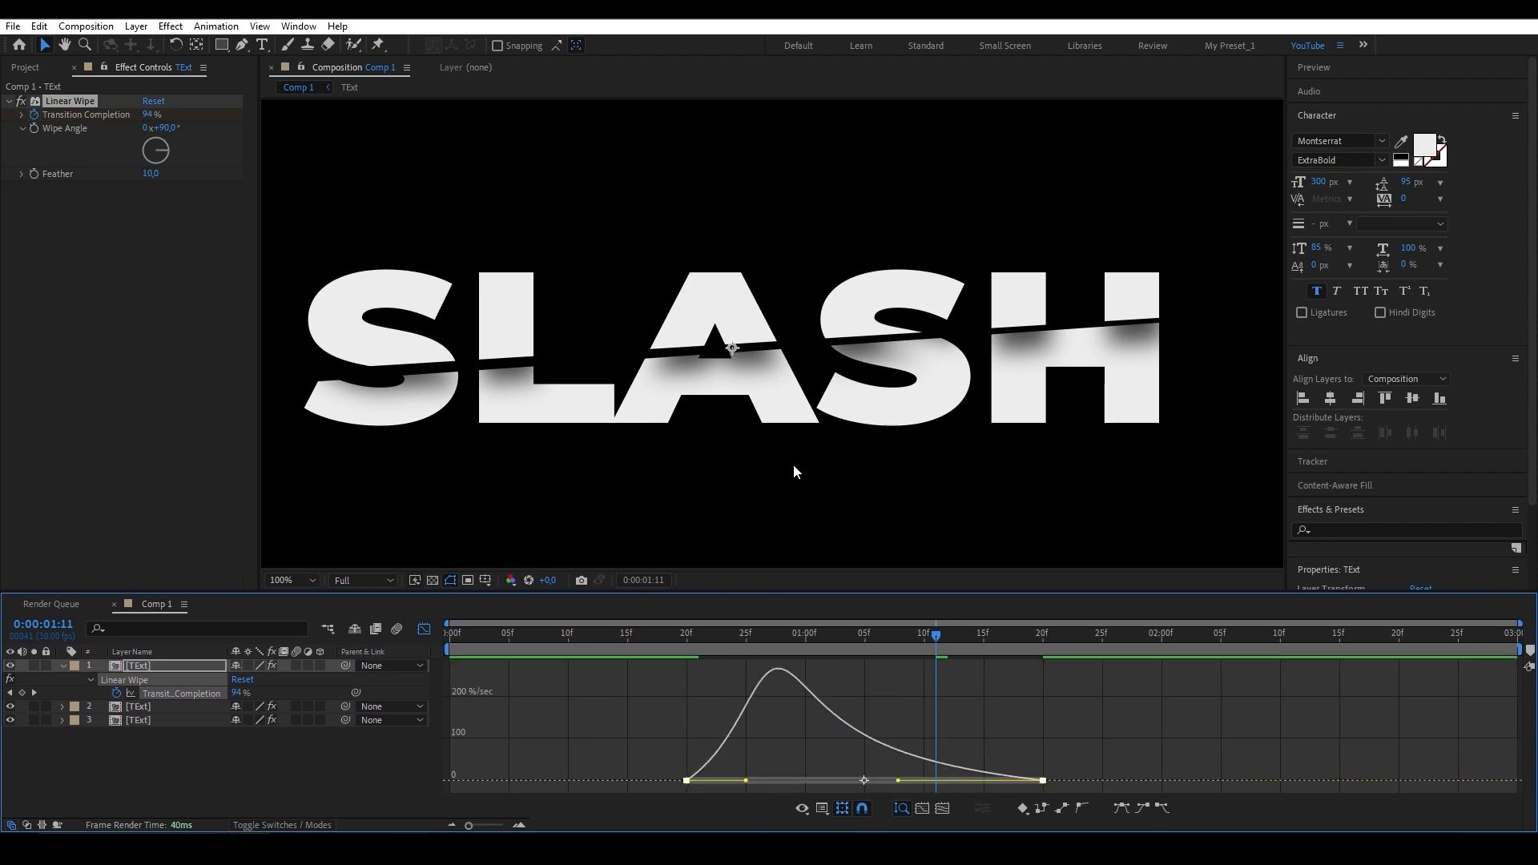
key(comma)
key(comma)
click(423, 629)
End the work area at 0:00:02:00 and preview the wipe animation
drag(935, 635, 1164, 663)
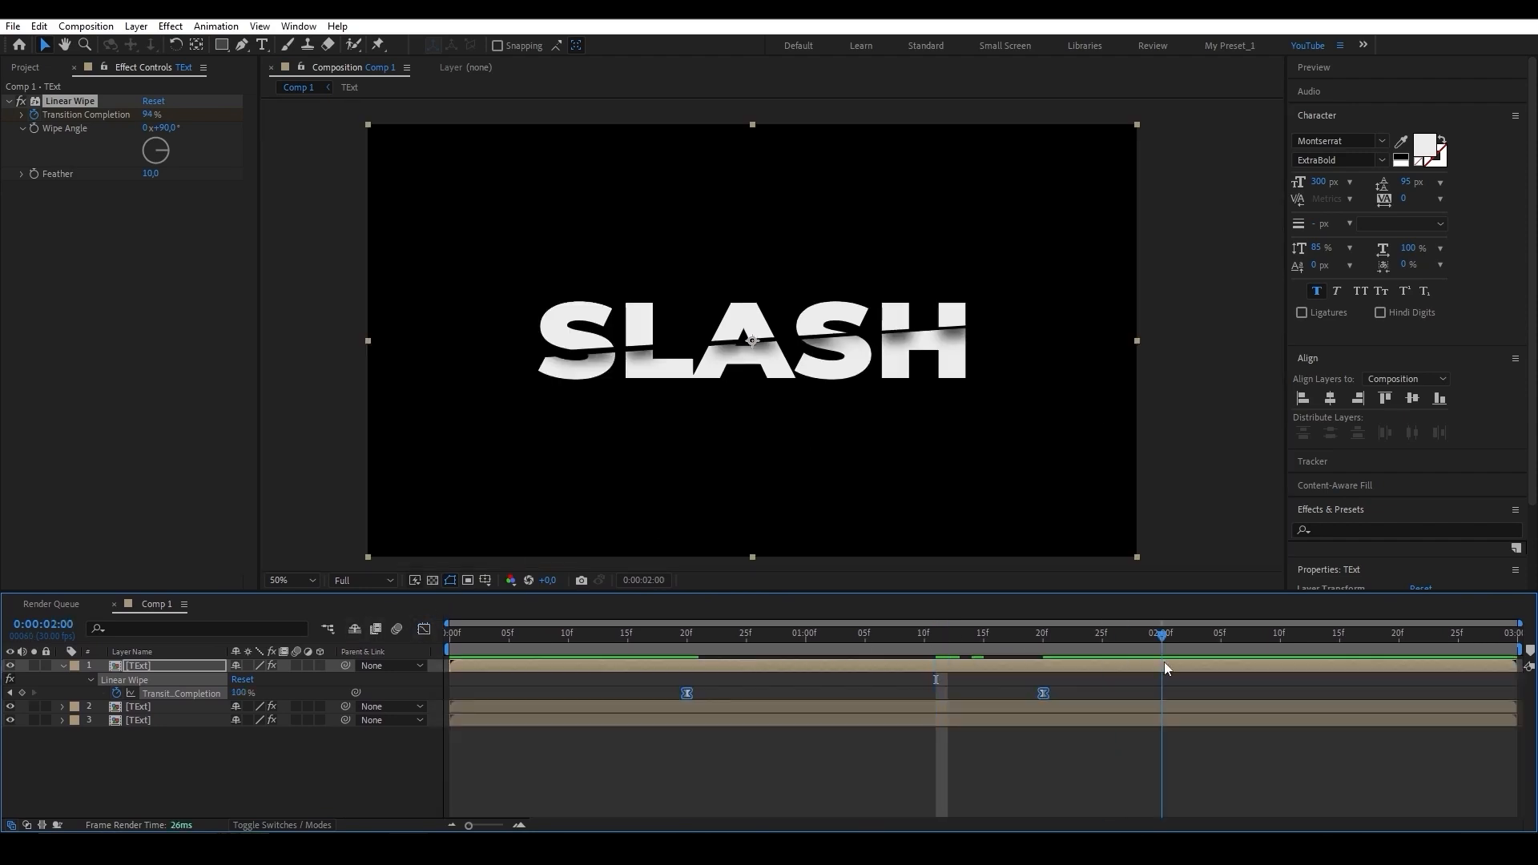
key(n)
key(space)
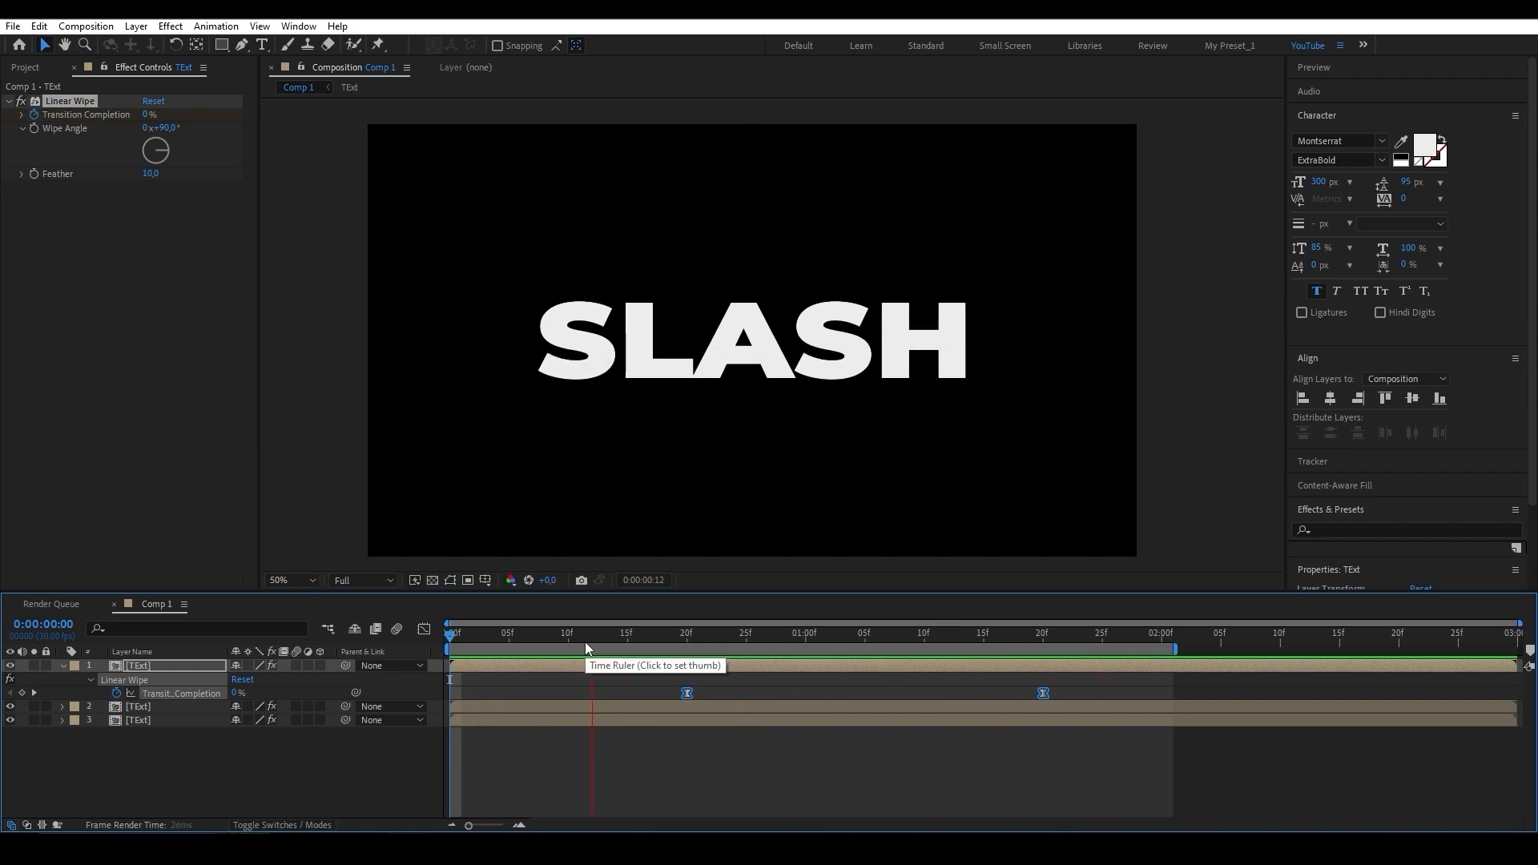
key(space)
Add a Position keyframe to the lower-half TExt layer at 0:00:01:00
drag(1055, 642, 805, 674)
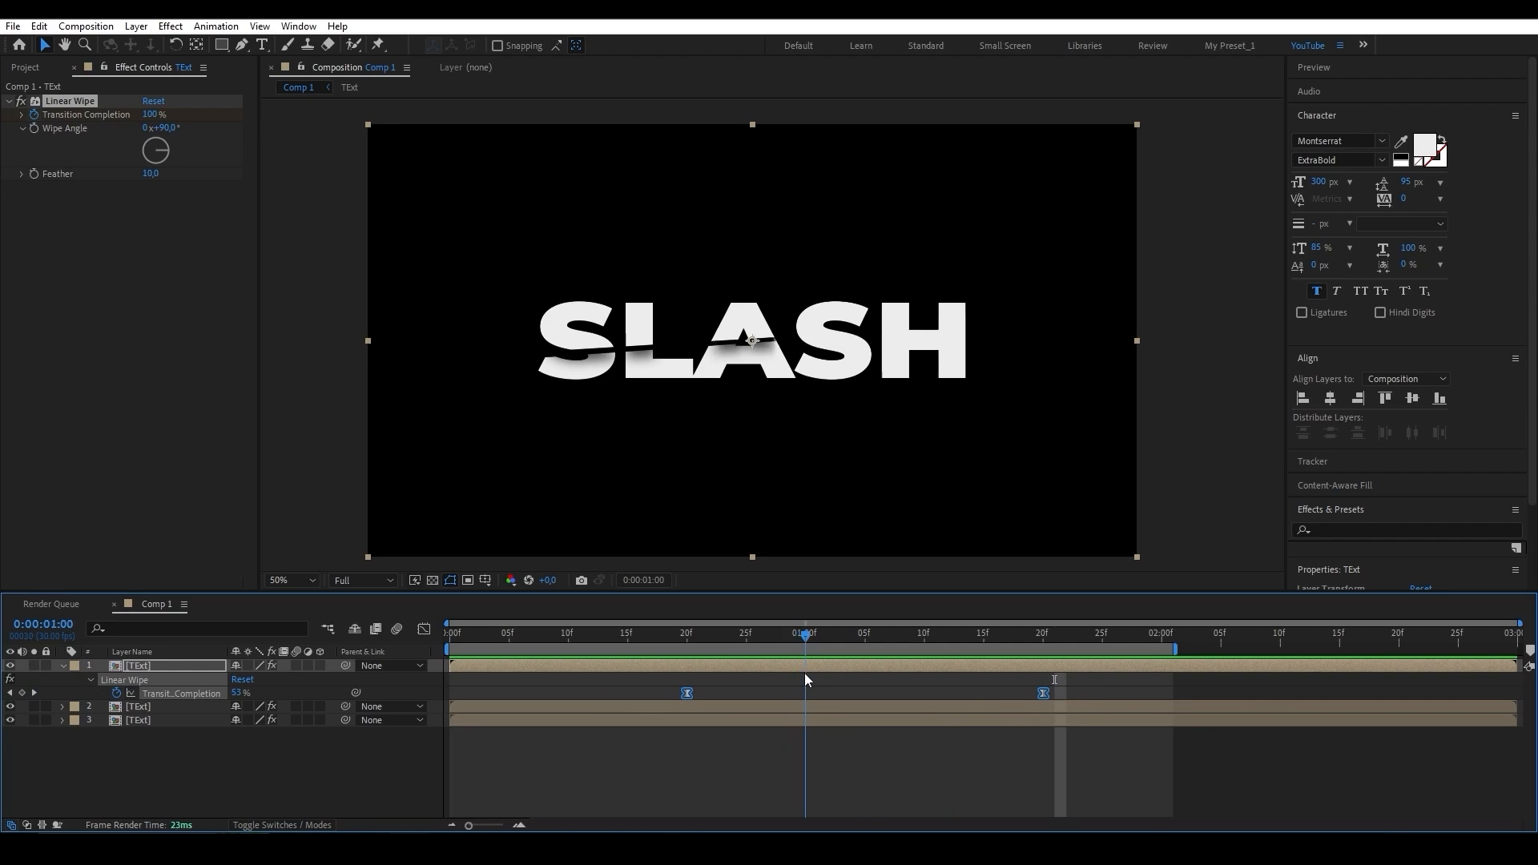
click(815, 721)
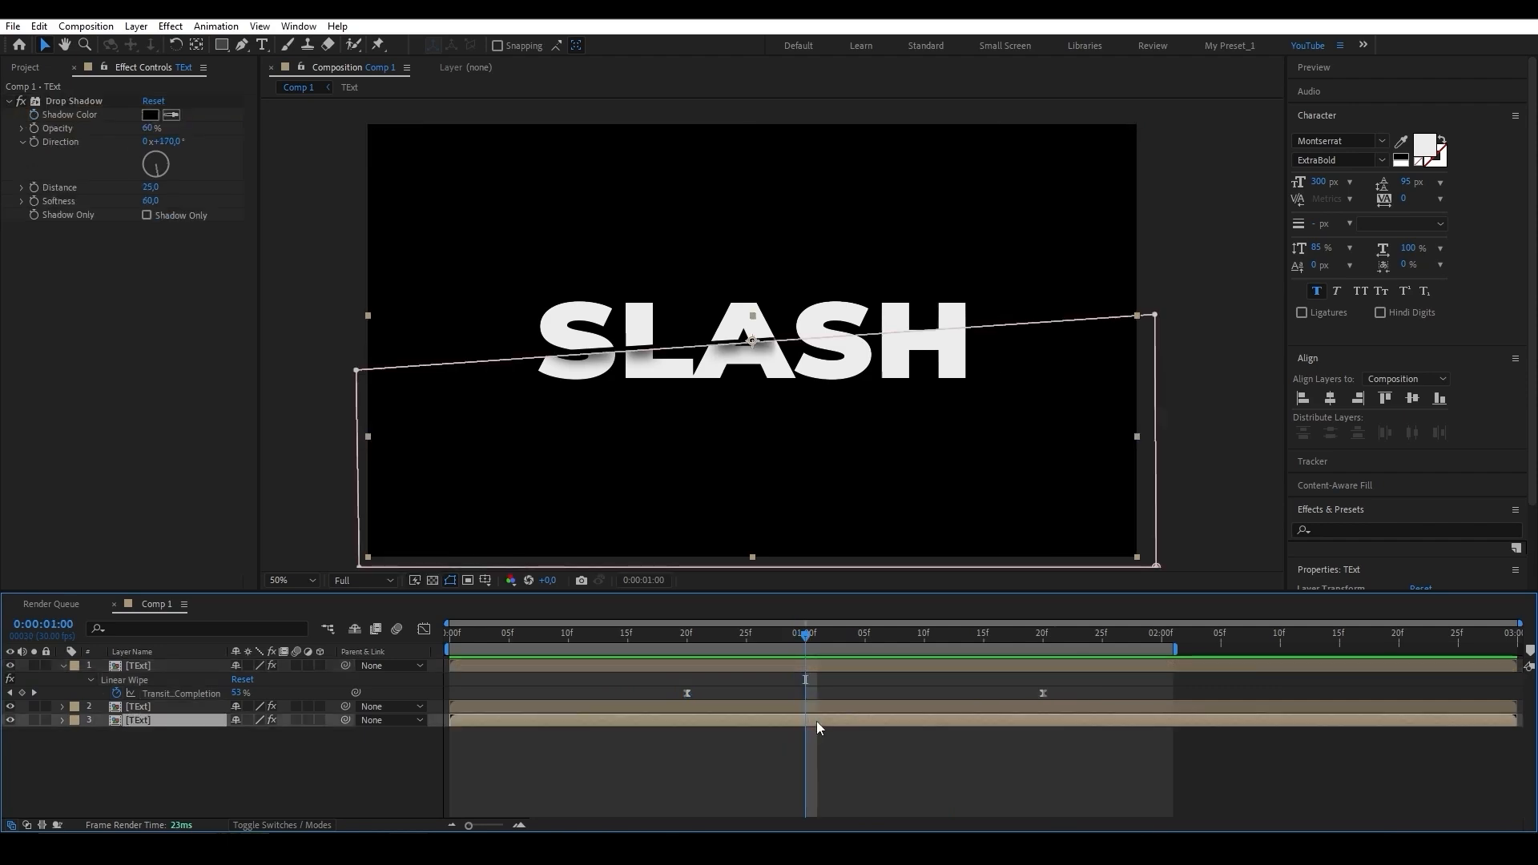
key(p)
click(103, 734)
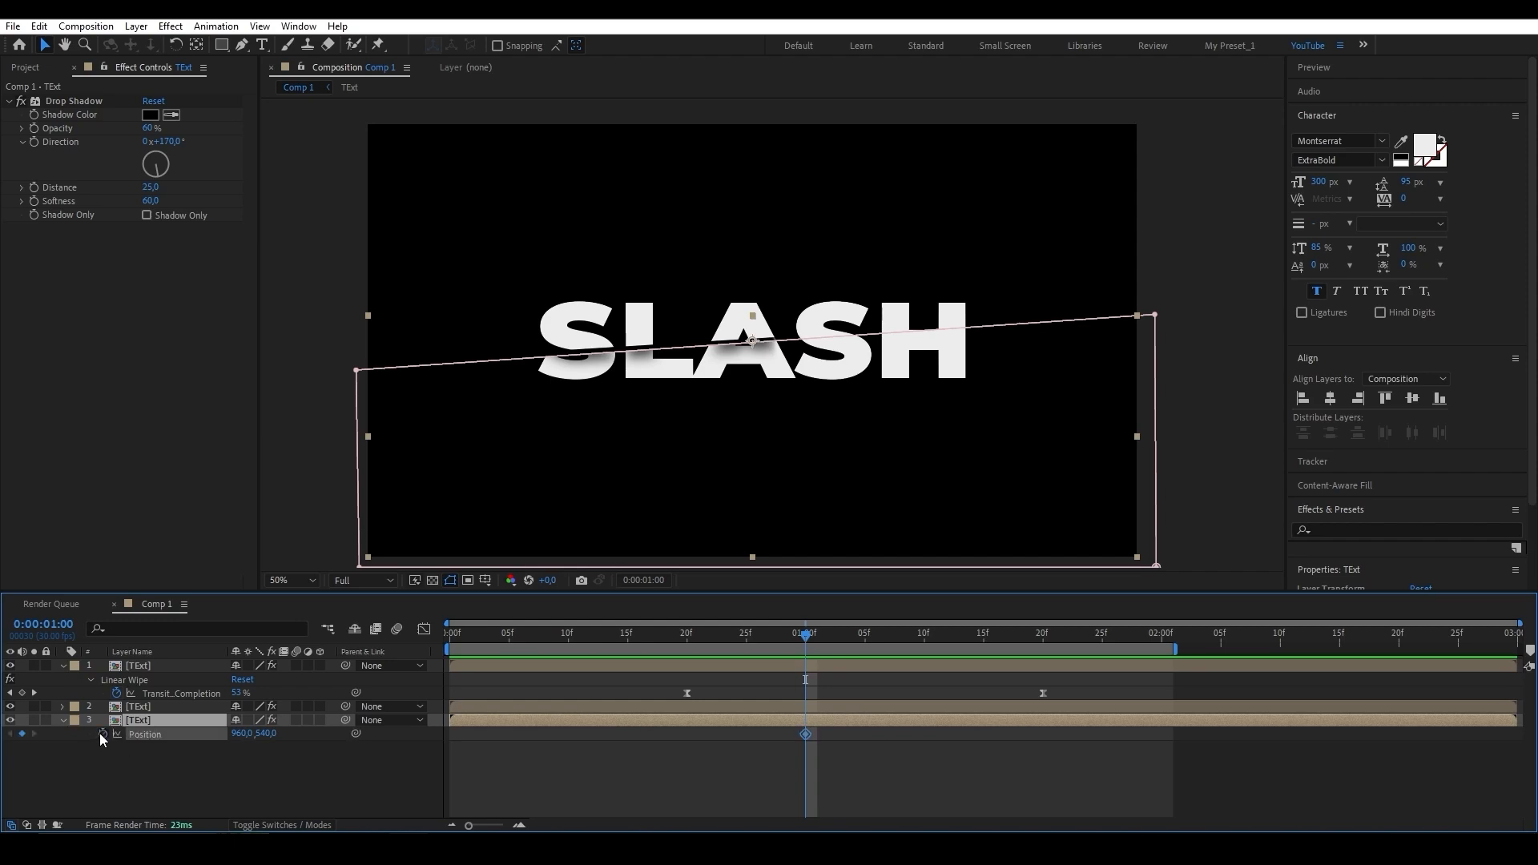
Keyframe the lower-half TExt layer at 0:00:01:10, nudging it down and to the right to position 970, 550
key(shift+Right)
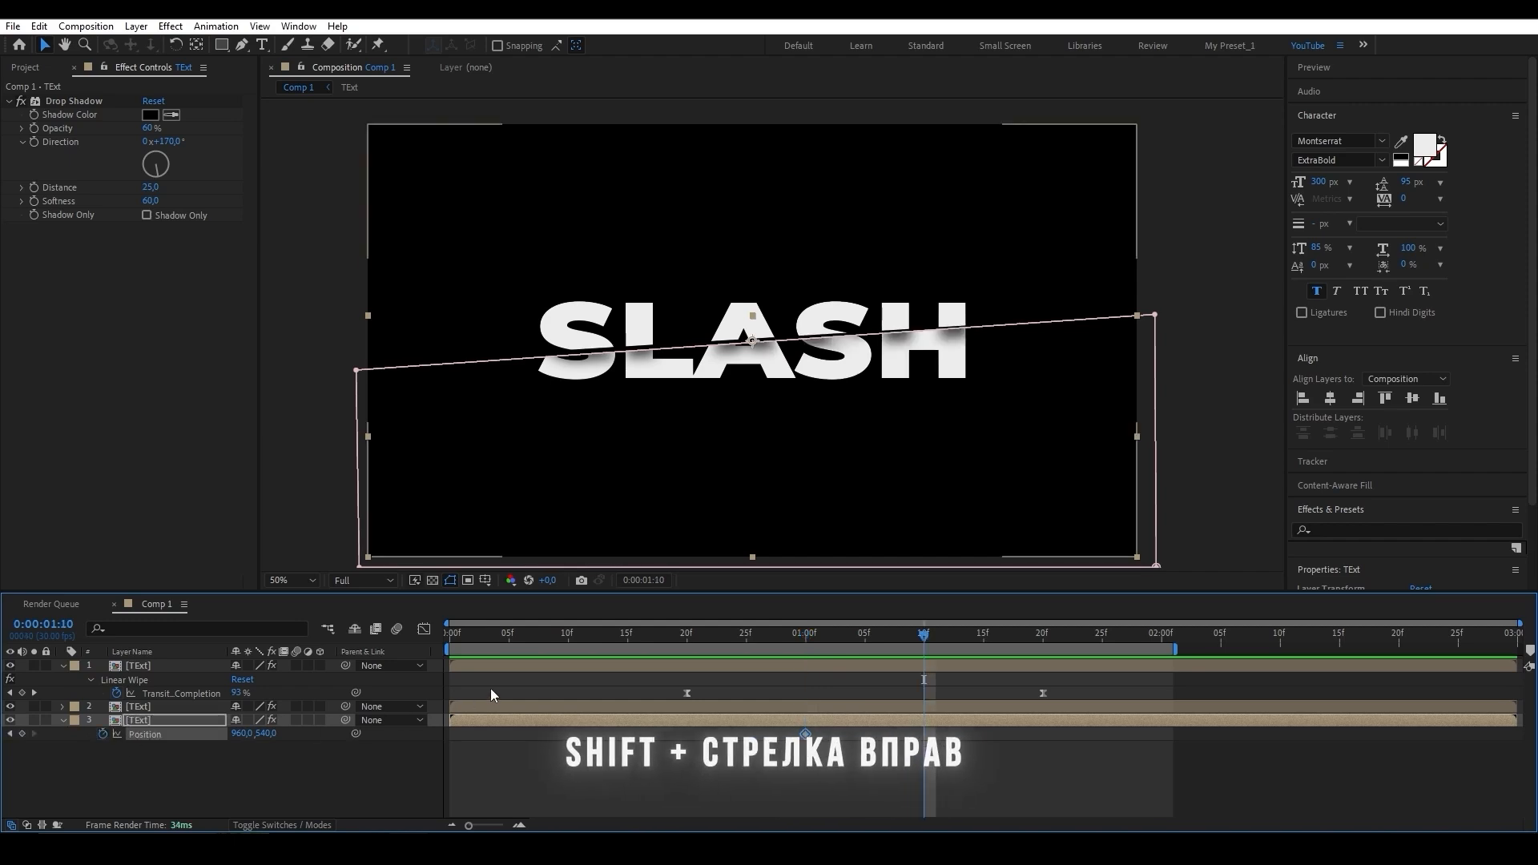
key(alt+shift+p)
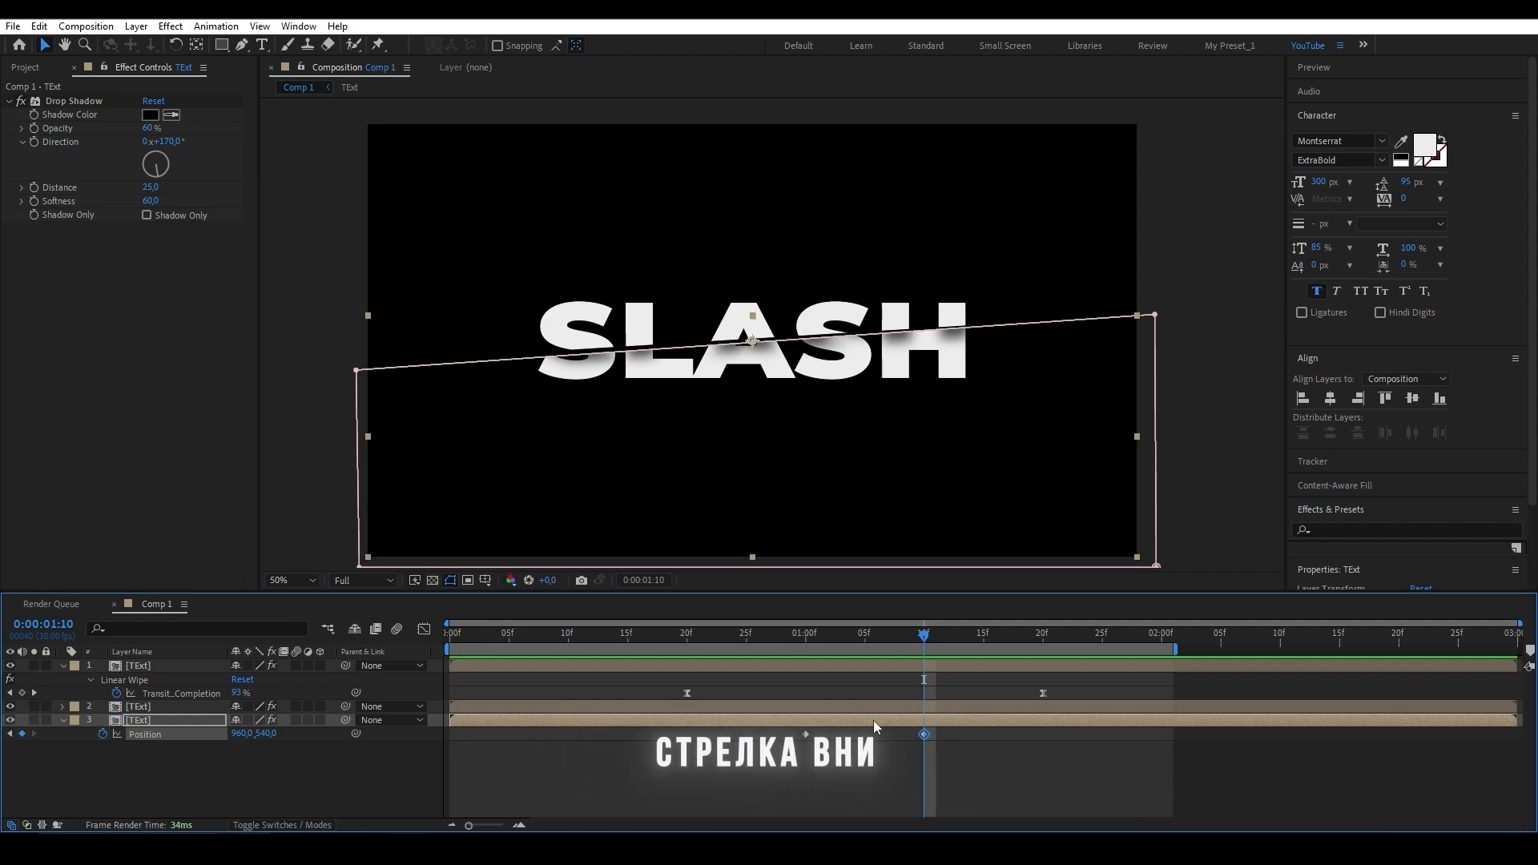
key(Down)
key(Down)
key(Down)
key(Down)
key(Down)
key(Down)
key(Down)
key(Down)
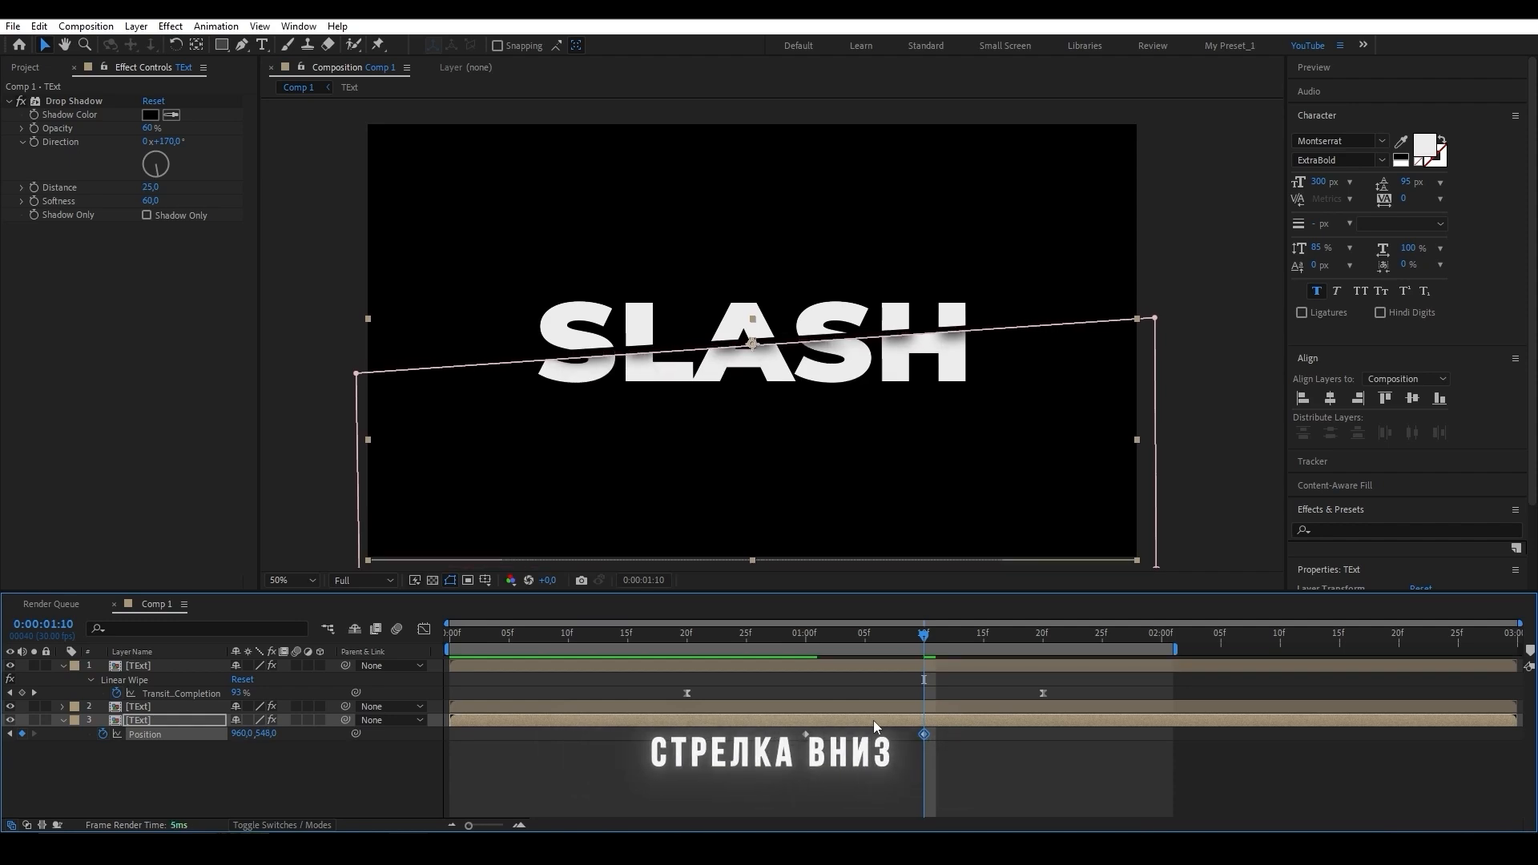
key(Right)
key(Right)
key(Right)
key(Right)
key(Right)
key(Right)
key(Right)
key(Right)
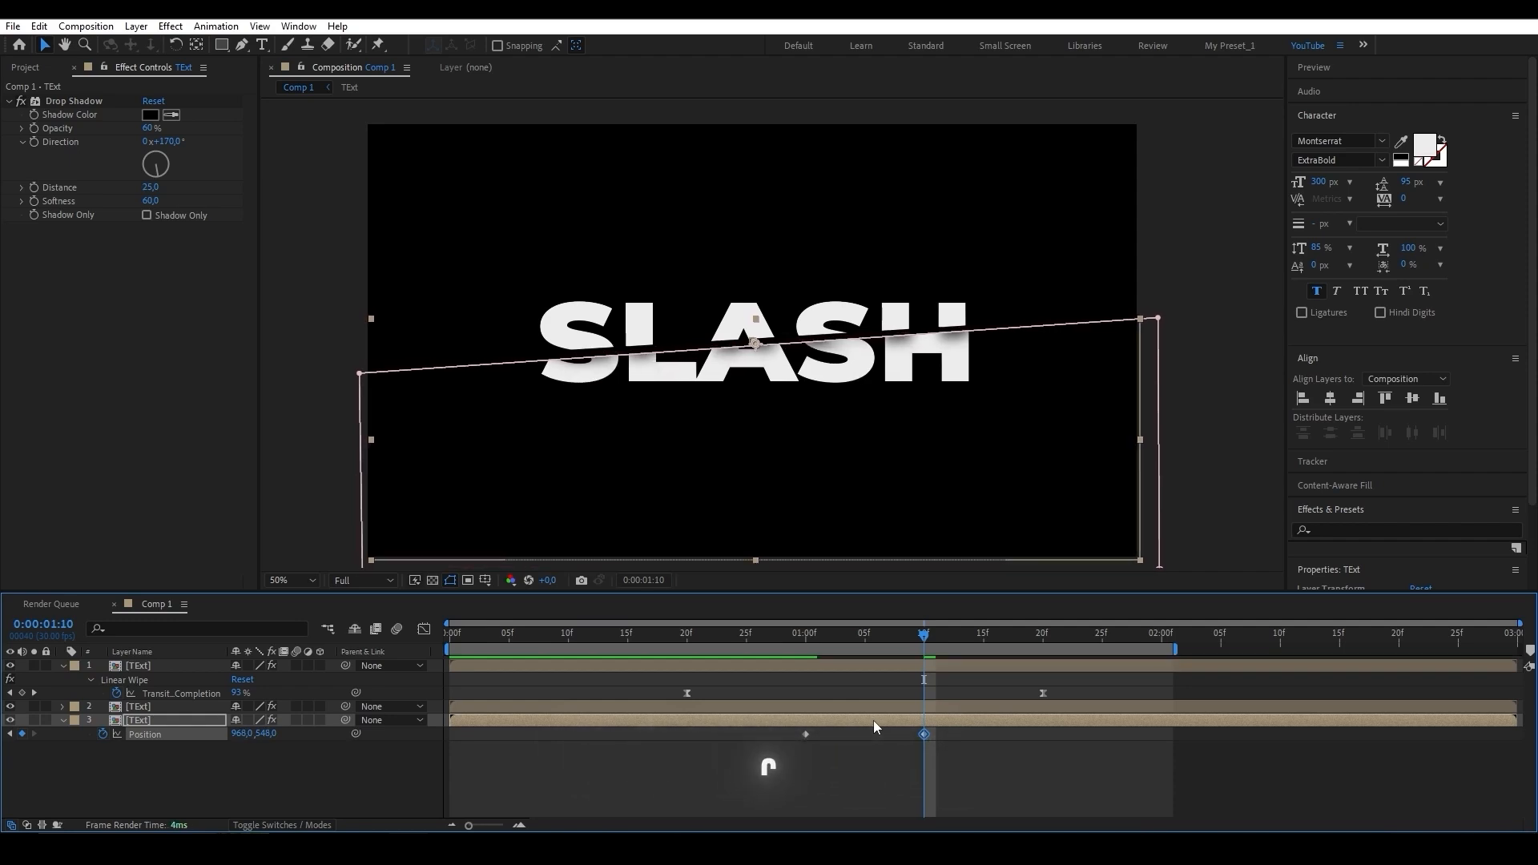
key(Right)
key(Right)
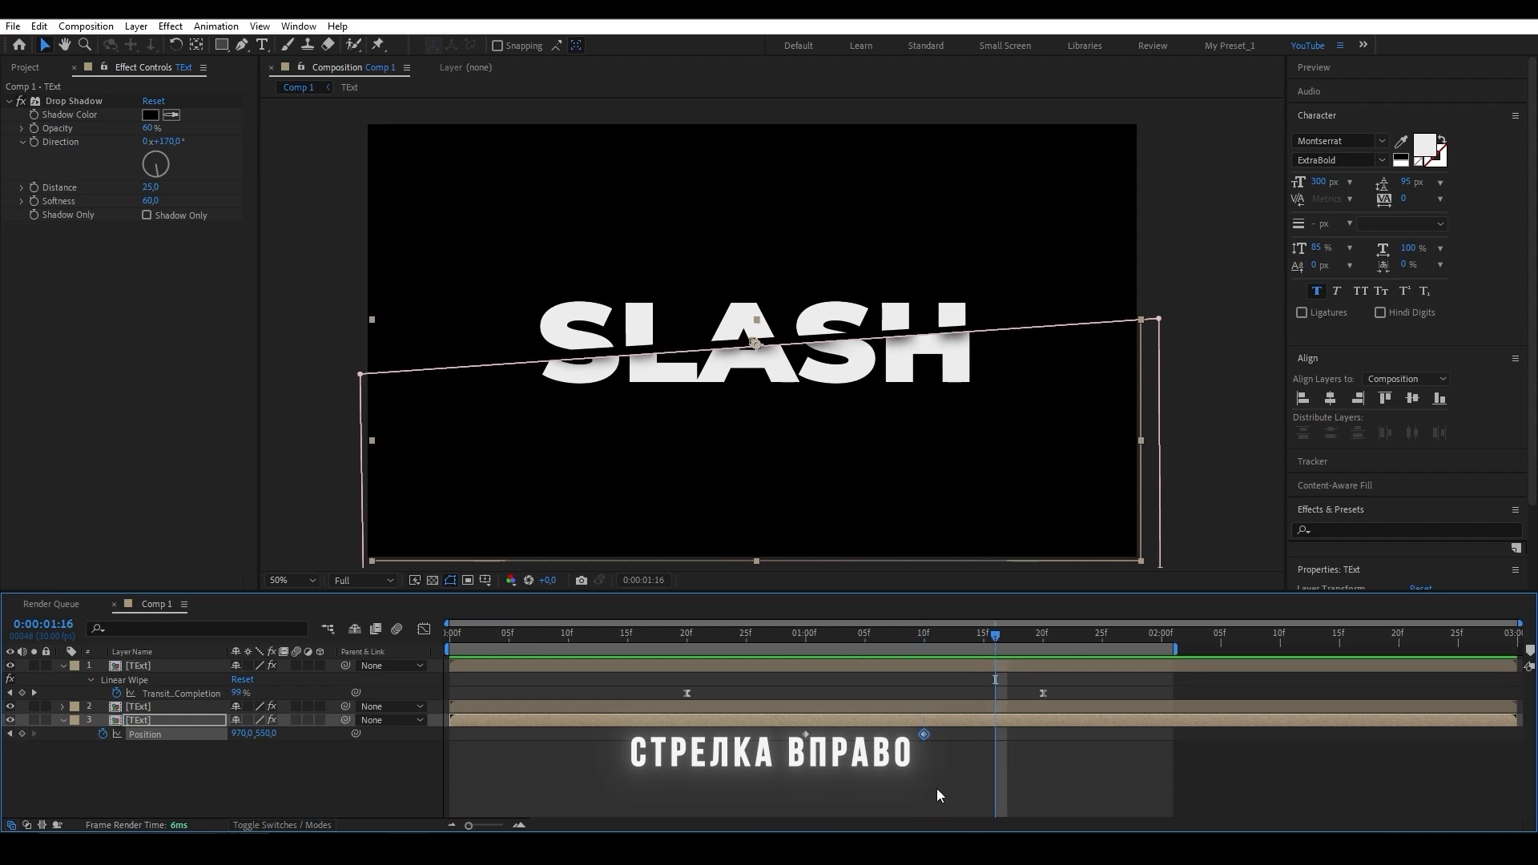
Ease both Position keyframes of the lower-half layer, adjust their speed curve and preview the animation
drag(945, 768, 787, 732)
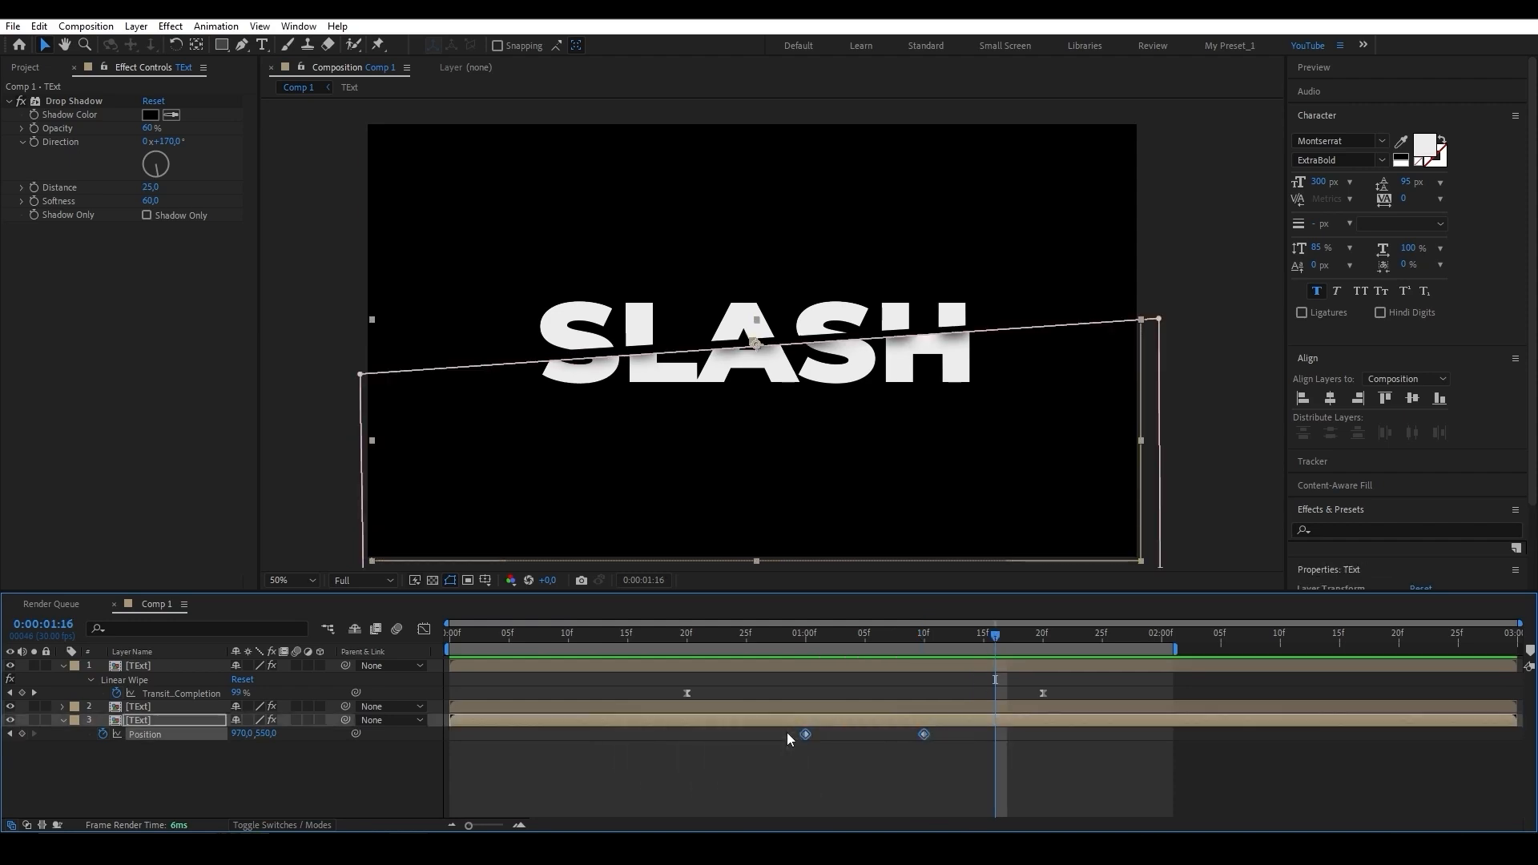
click(424, 628)
drag(939, 717, 876, 780)
click(425, 629)
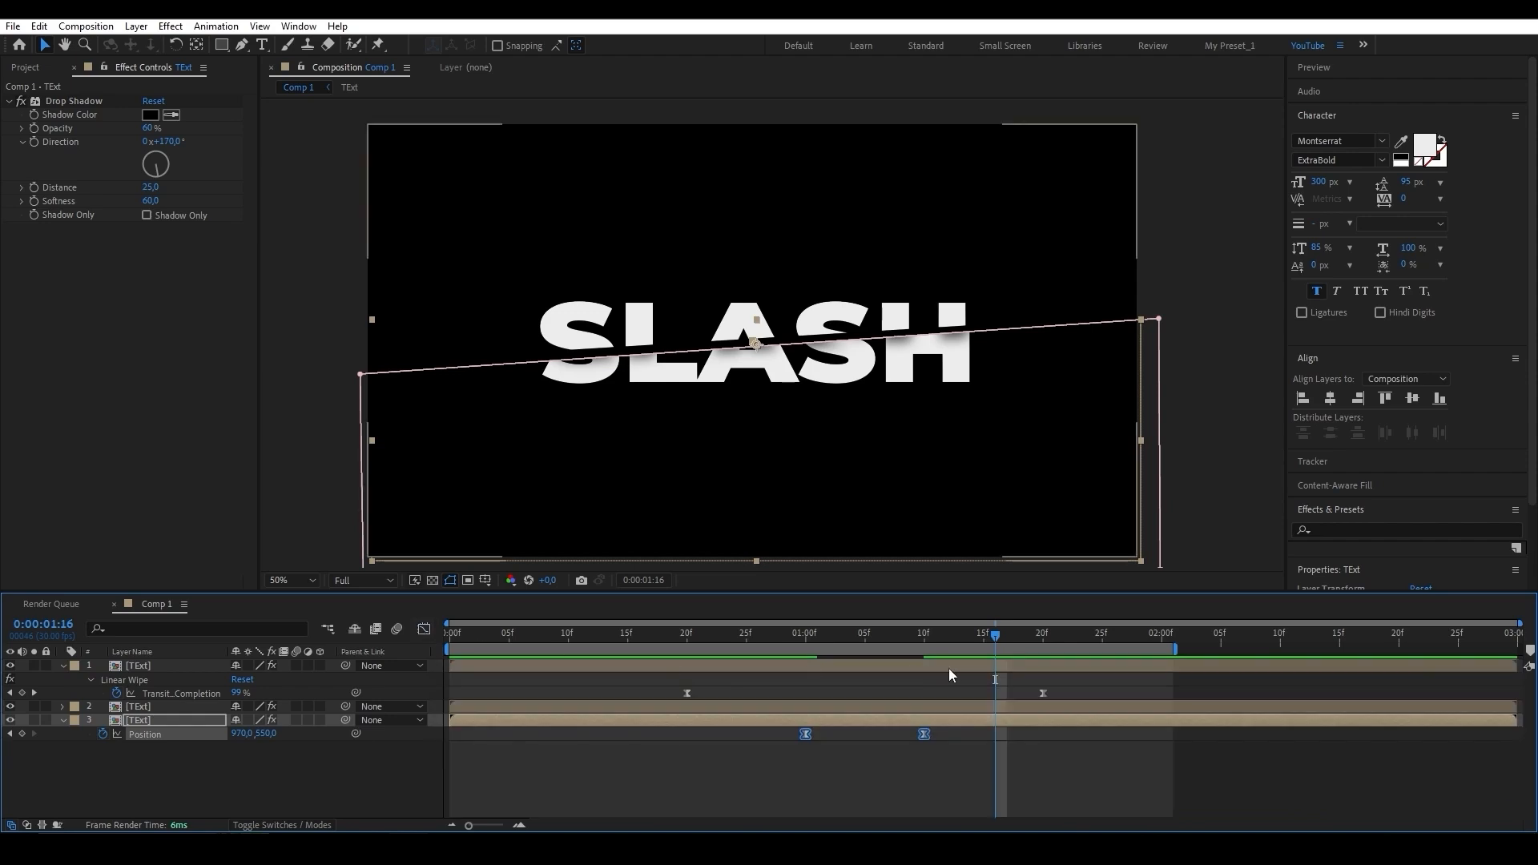
key(Page_Up)
drag(833, 654, 594, 684)
key(space)
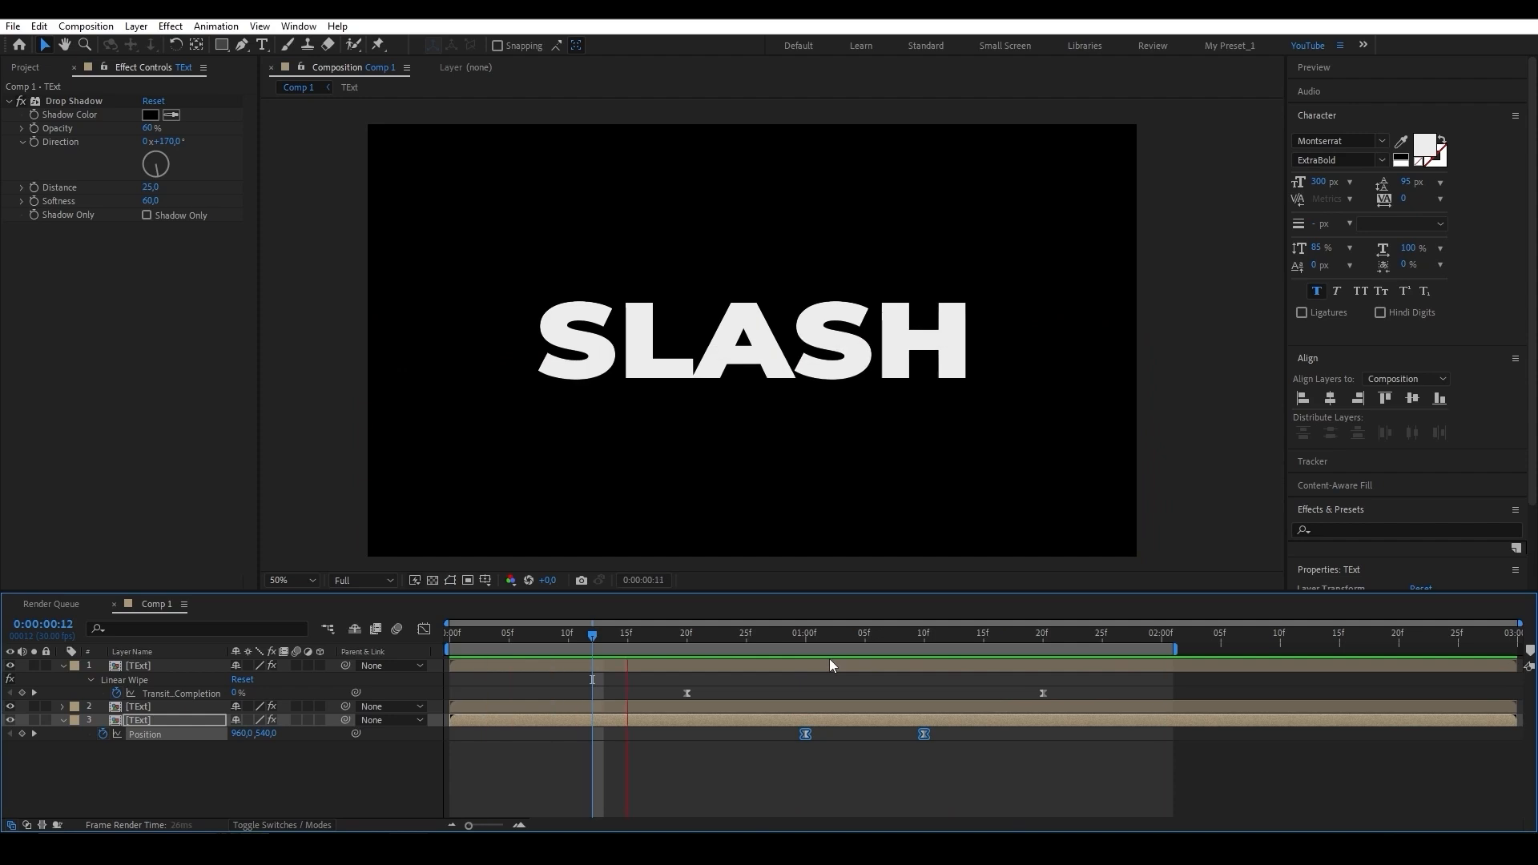
key(space)
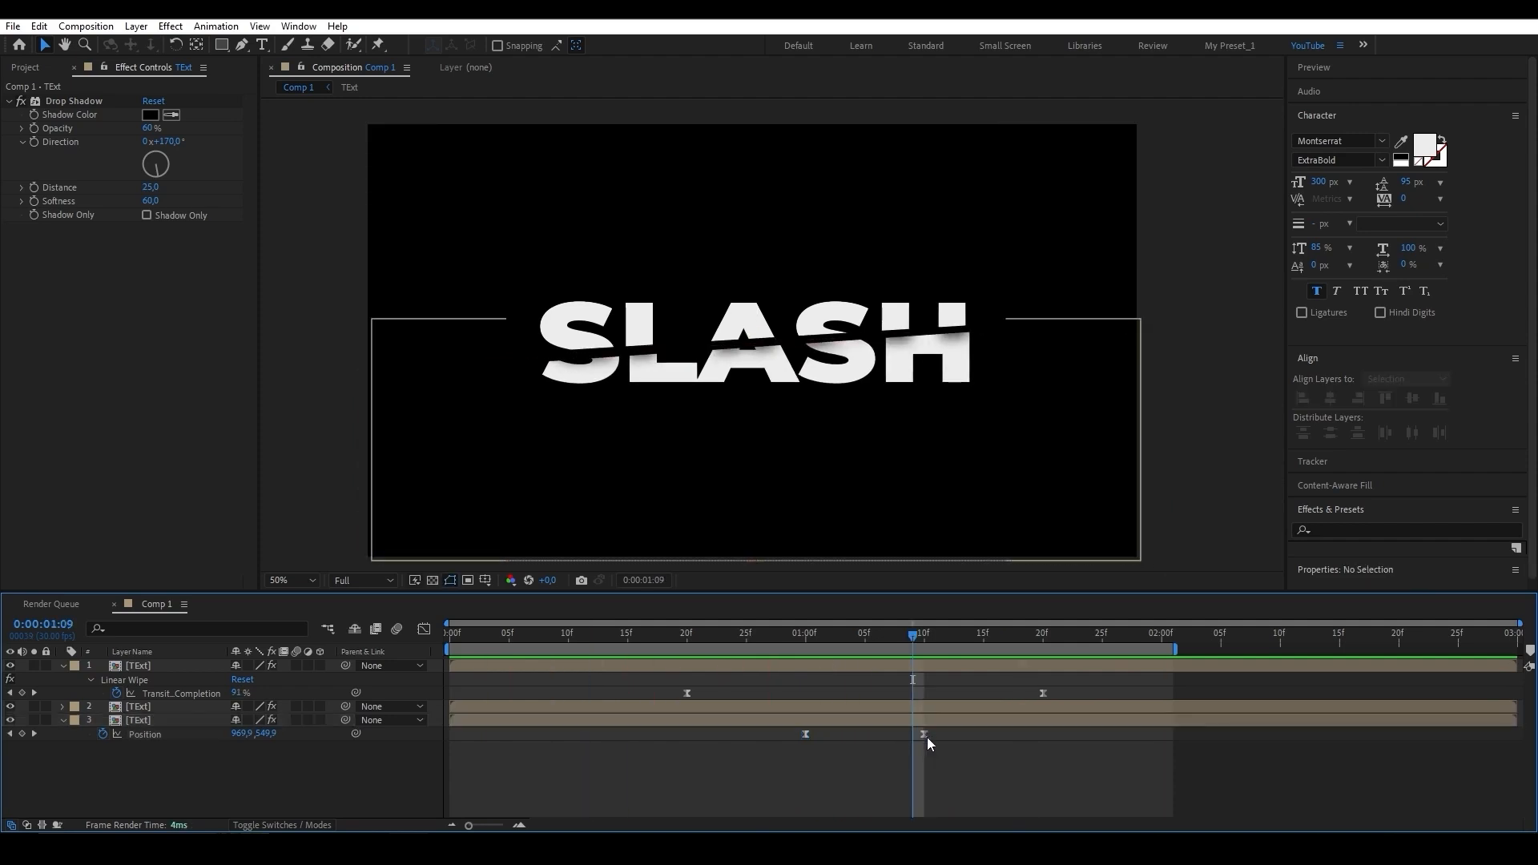
Shift the lower-half layer's final Position keyframe to 0:00:01:08 and preview the new timing
drag(925, 736, 901, 736)
drag(911, 638, 615, 673)
key(space)
key(space)
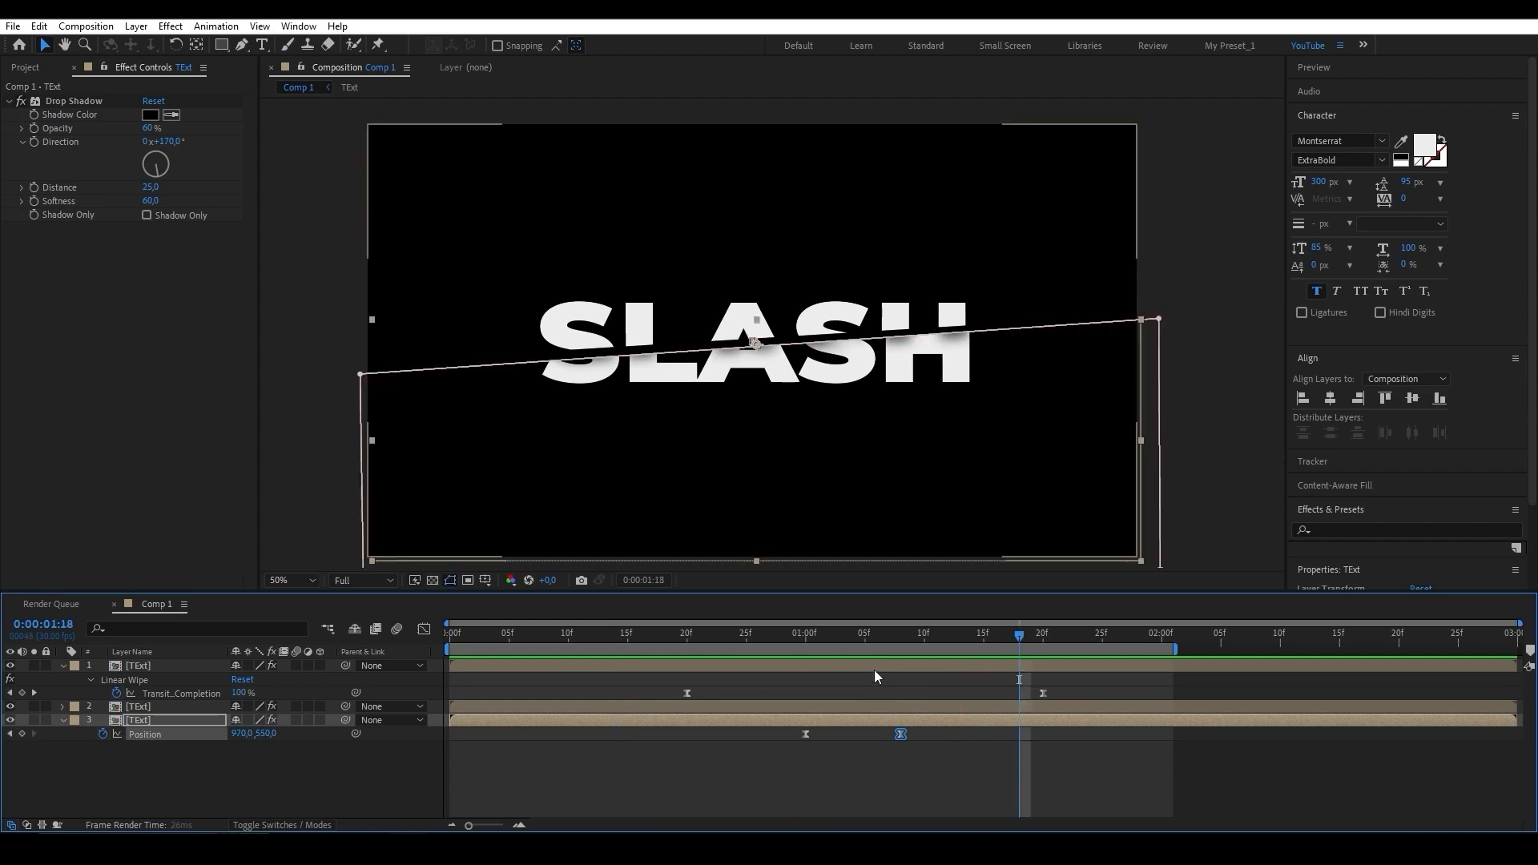
Import carapina8.jpg and place it in the composition beneath the three TExt layers
click(1079, 638)
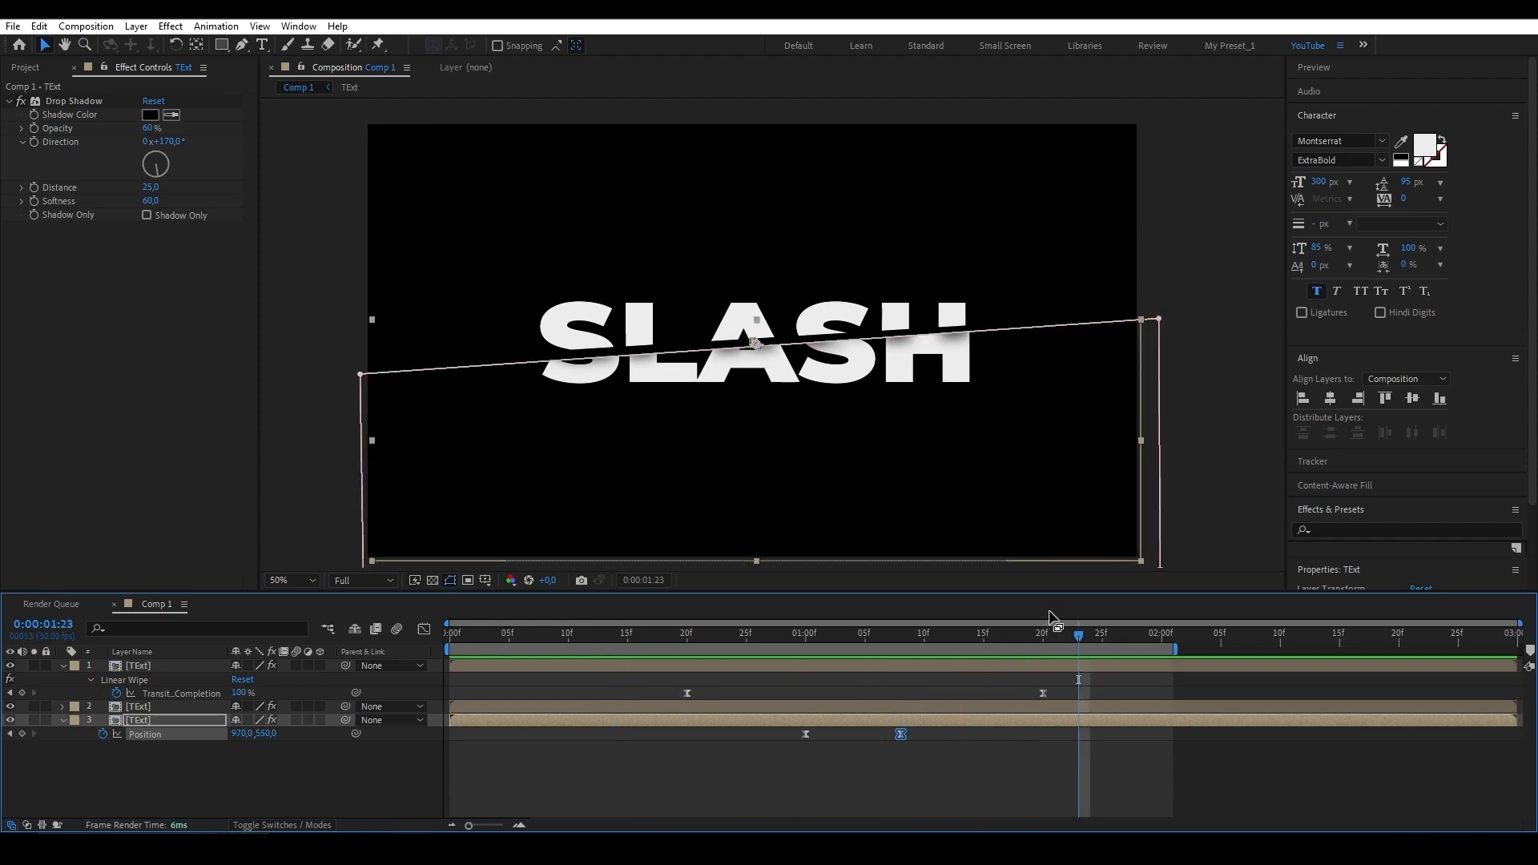
click(26, 68)
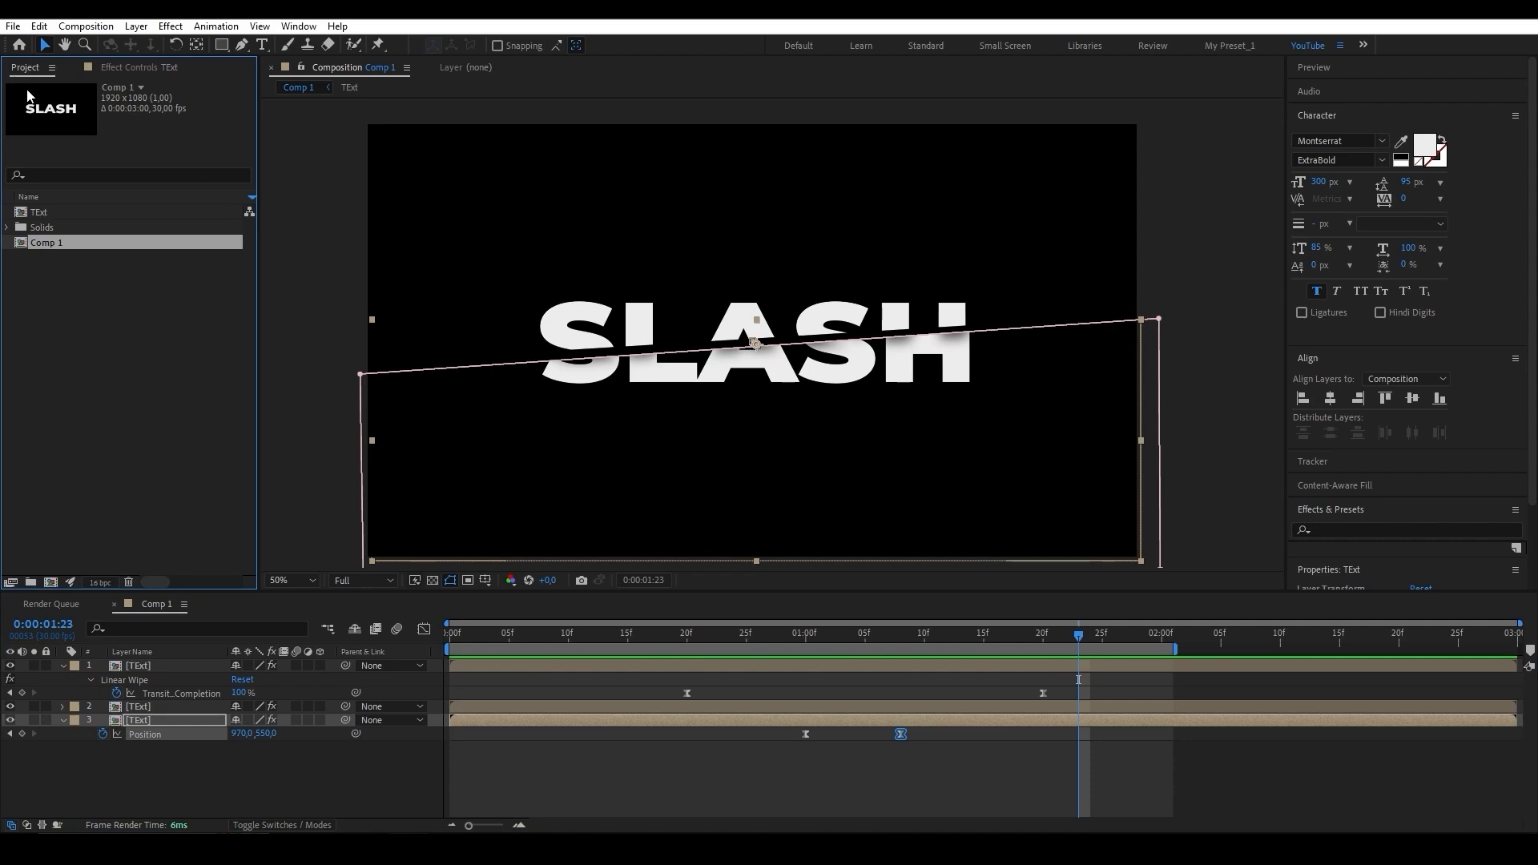
double_click(113, 357)
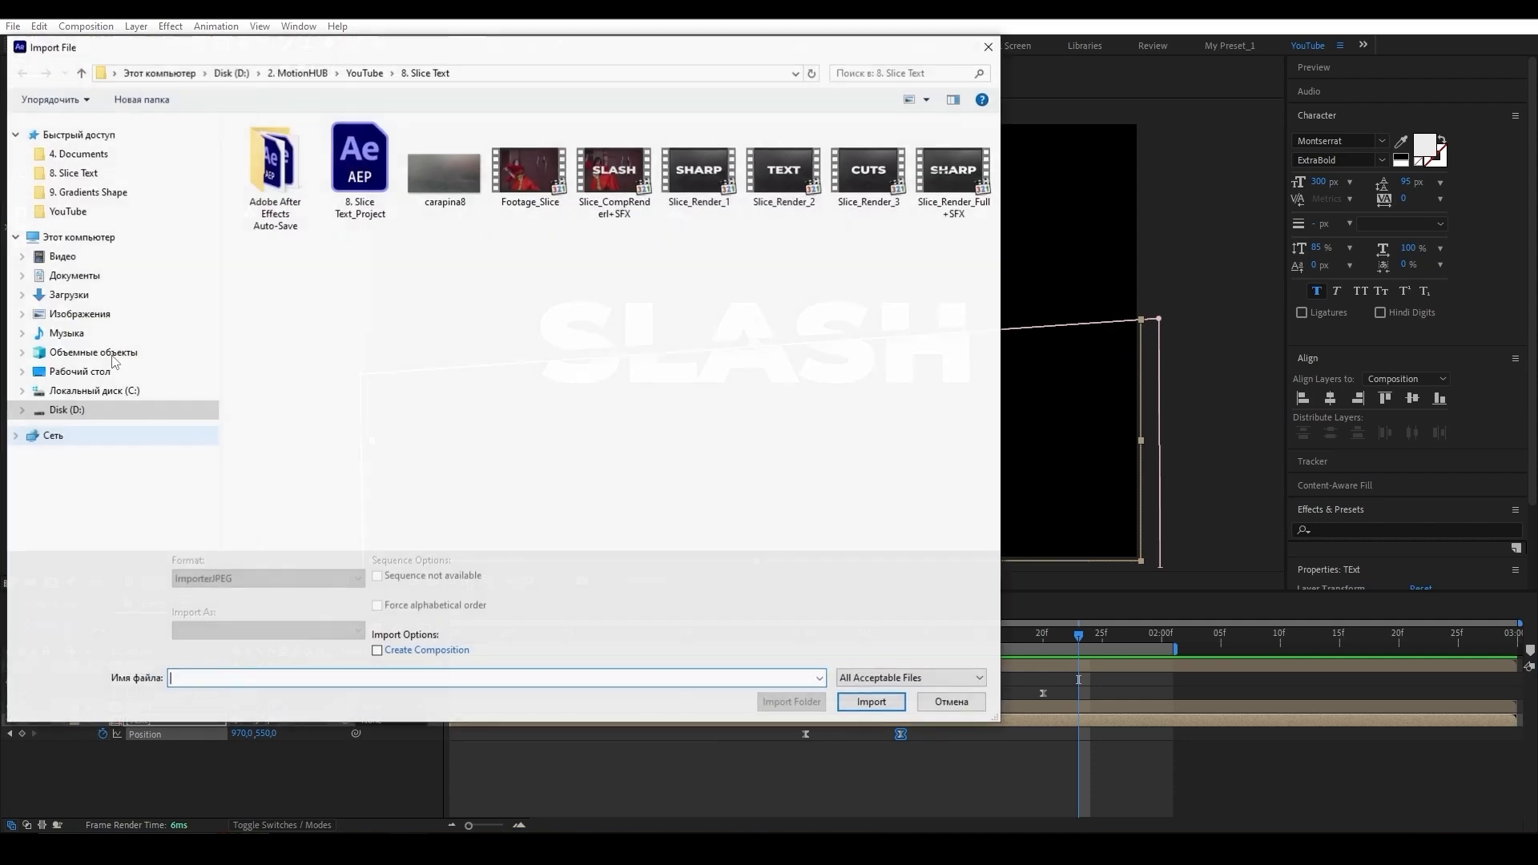
click(437, 180)
click(871, 702)
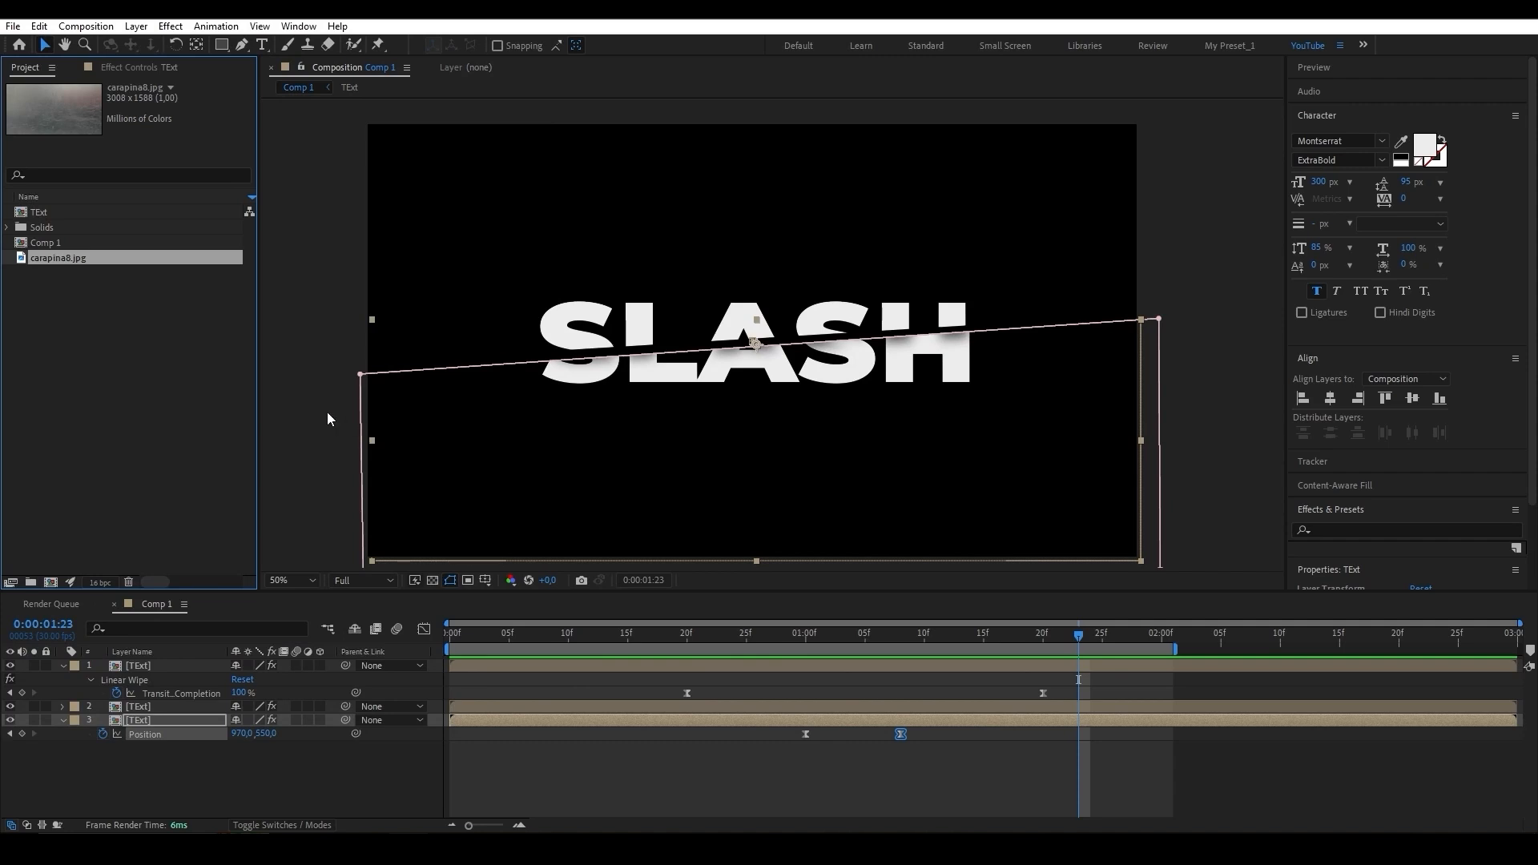
drag(48, 257, 150, 757)
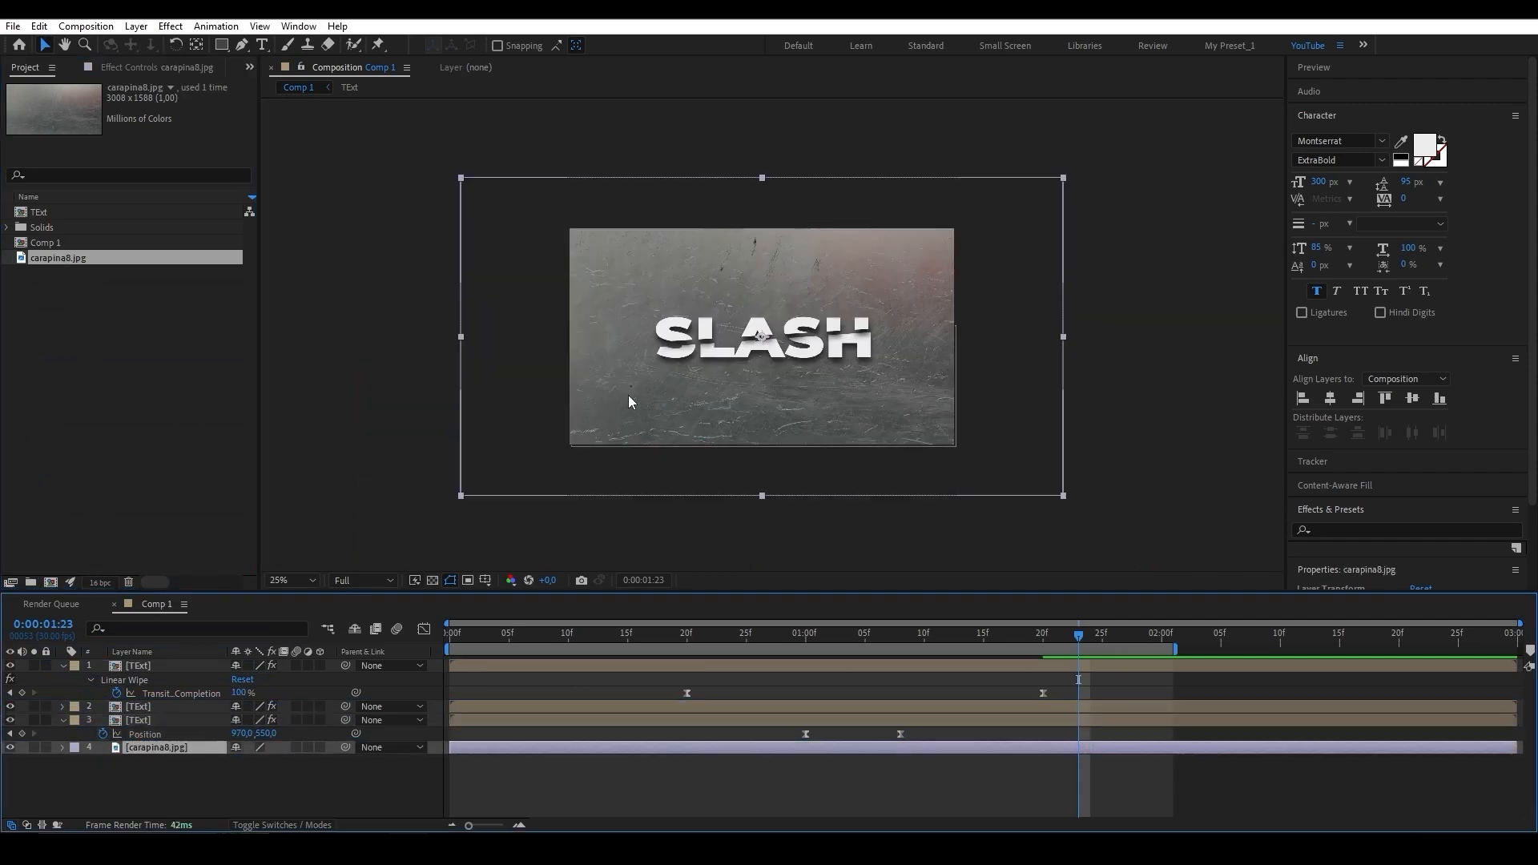
Scale the carapina8.jpg background layer to 69%
key(s)
drag(253, 762, 227, 762)
key(period)
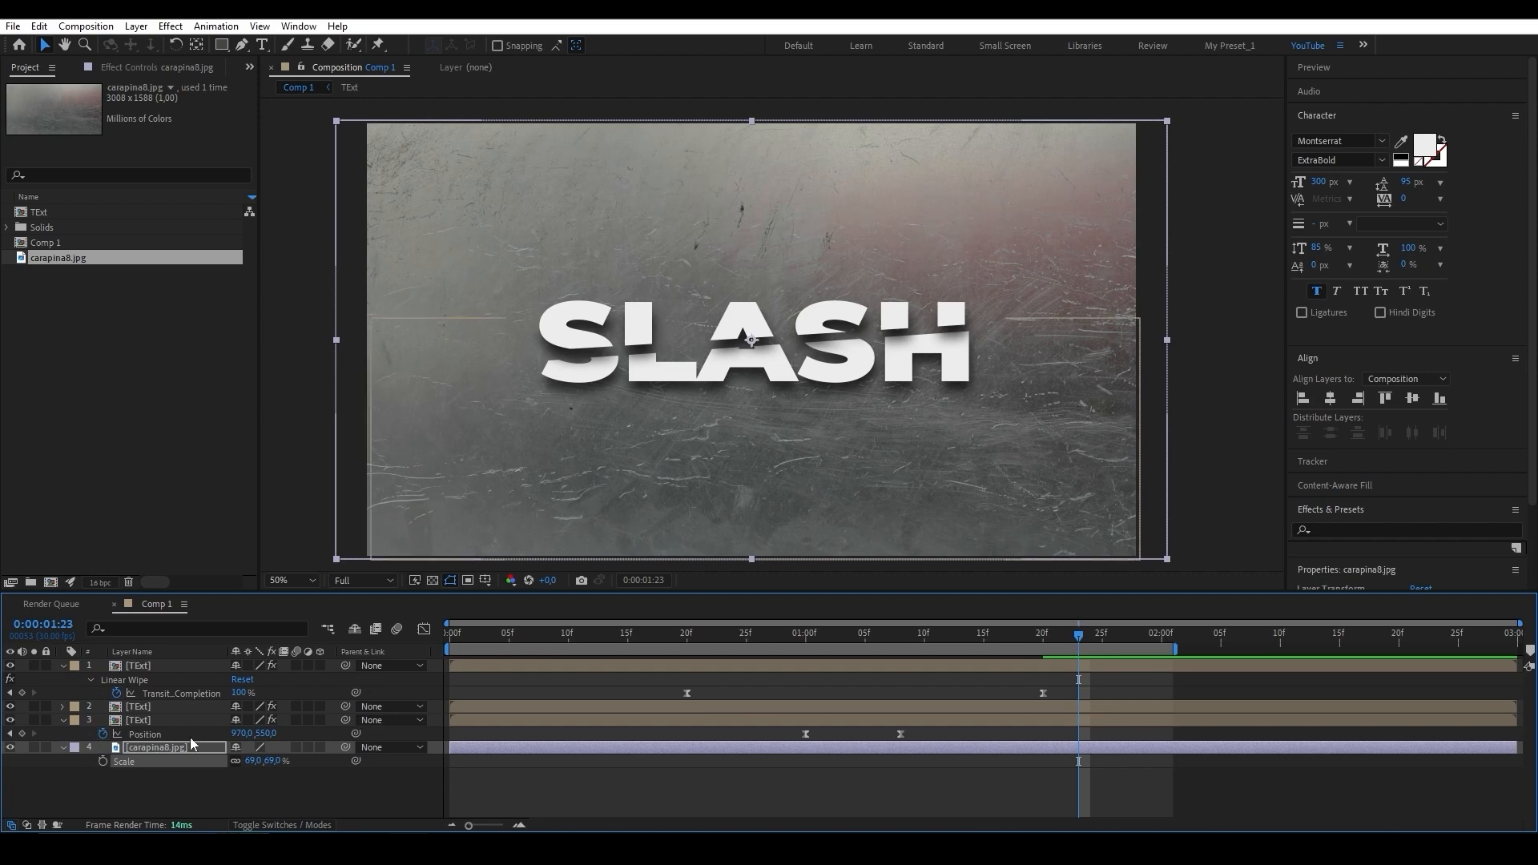
Apply the Tint effect to the carapina8.jpg background layer
key(ctrl+space)
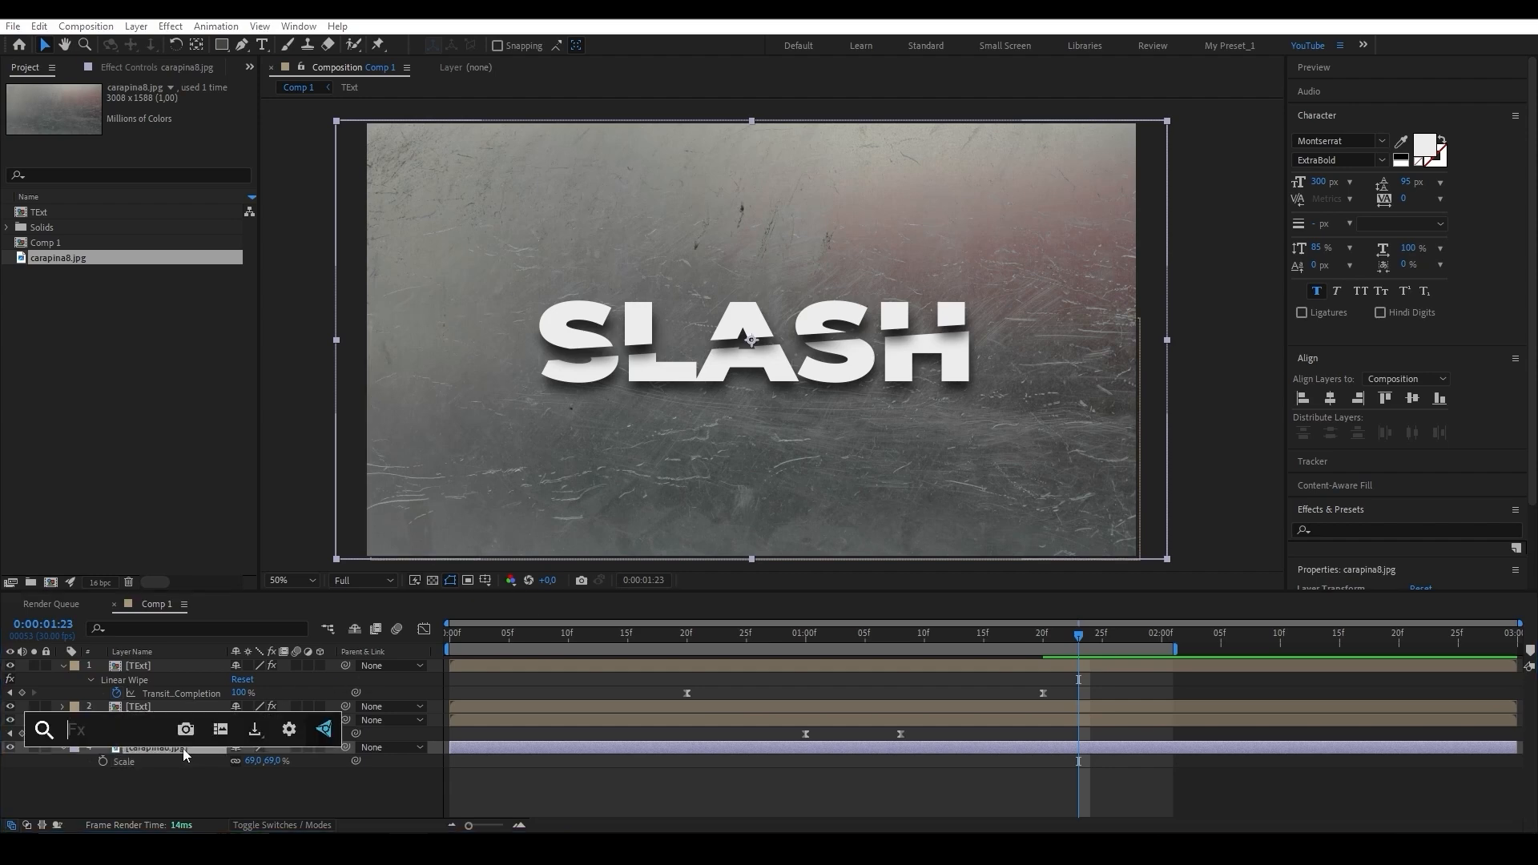
text(tim)
key(BackSpace)
text(nt)
key(Return)
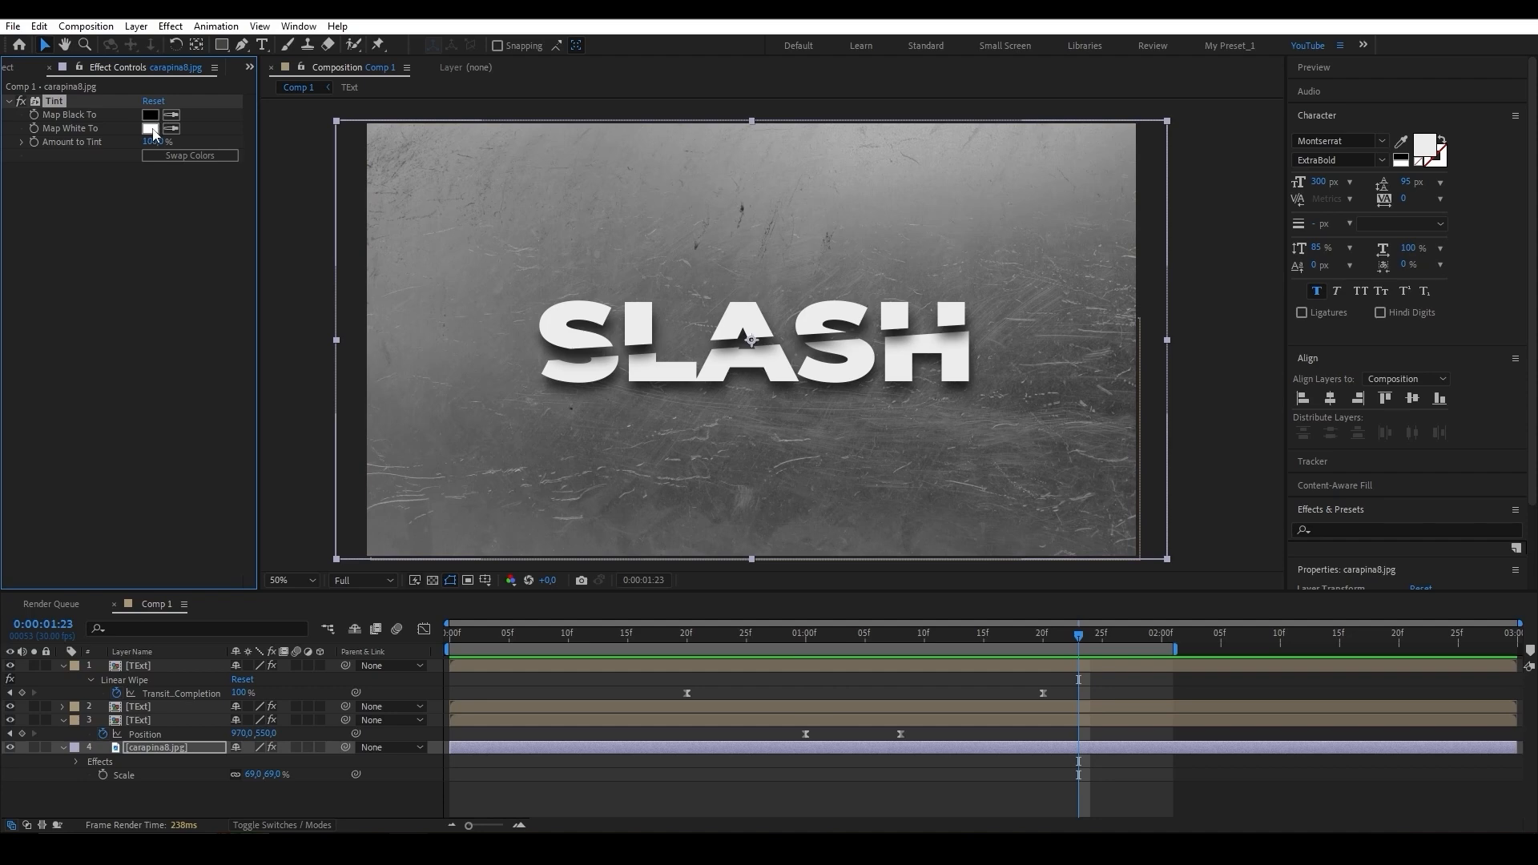
Set the Tint effect's Map Black To color to the very dark brown 170A00
click(152, 117)
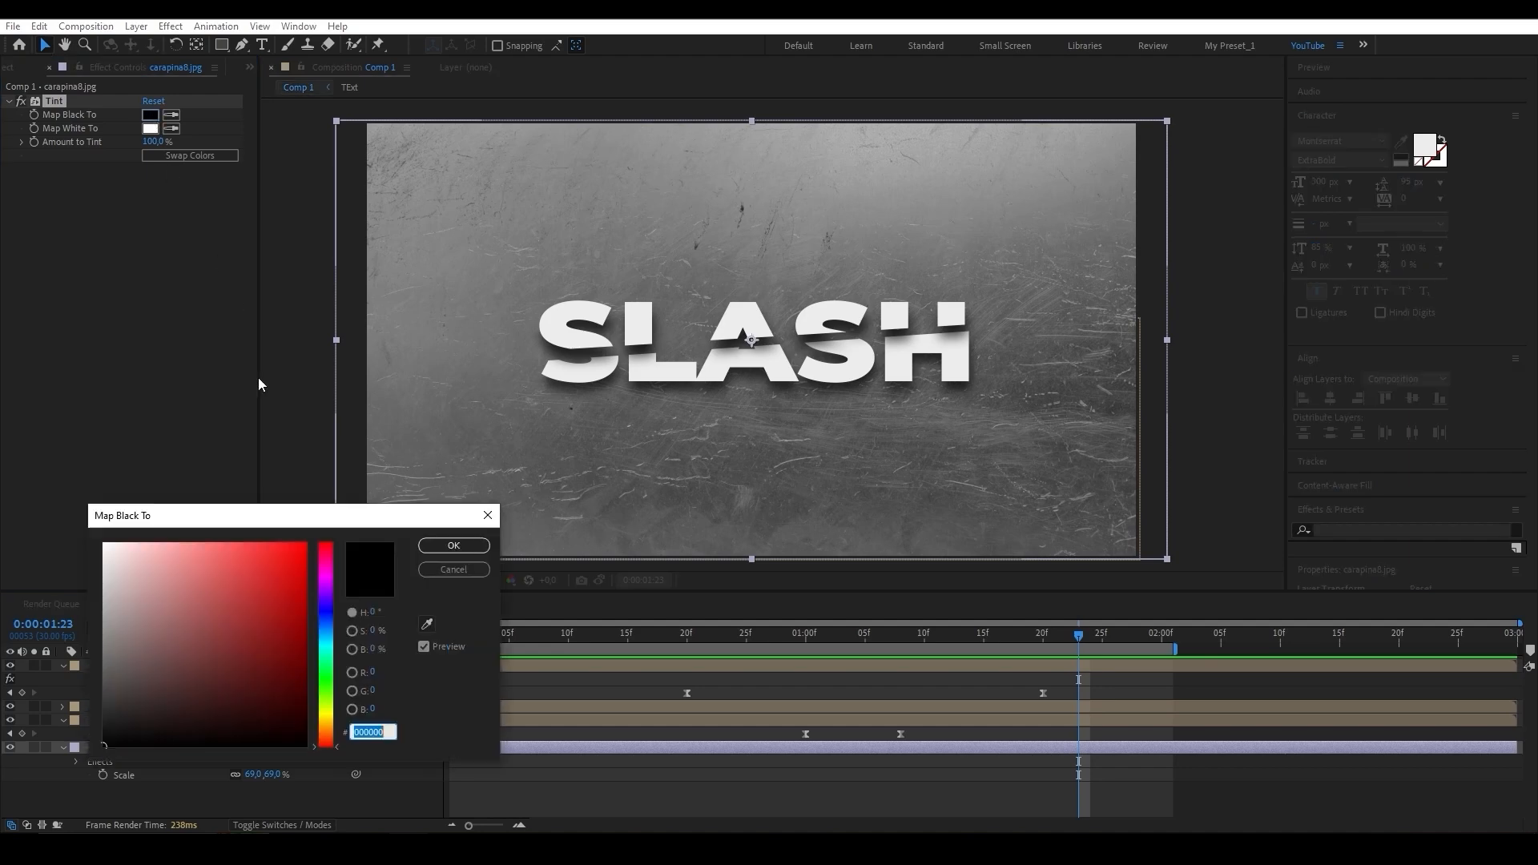
click(325, 731)
click(295, 710)
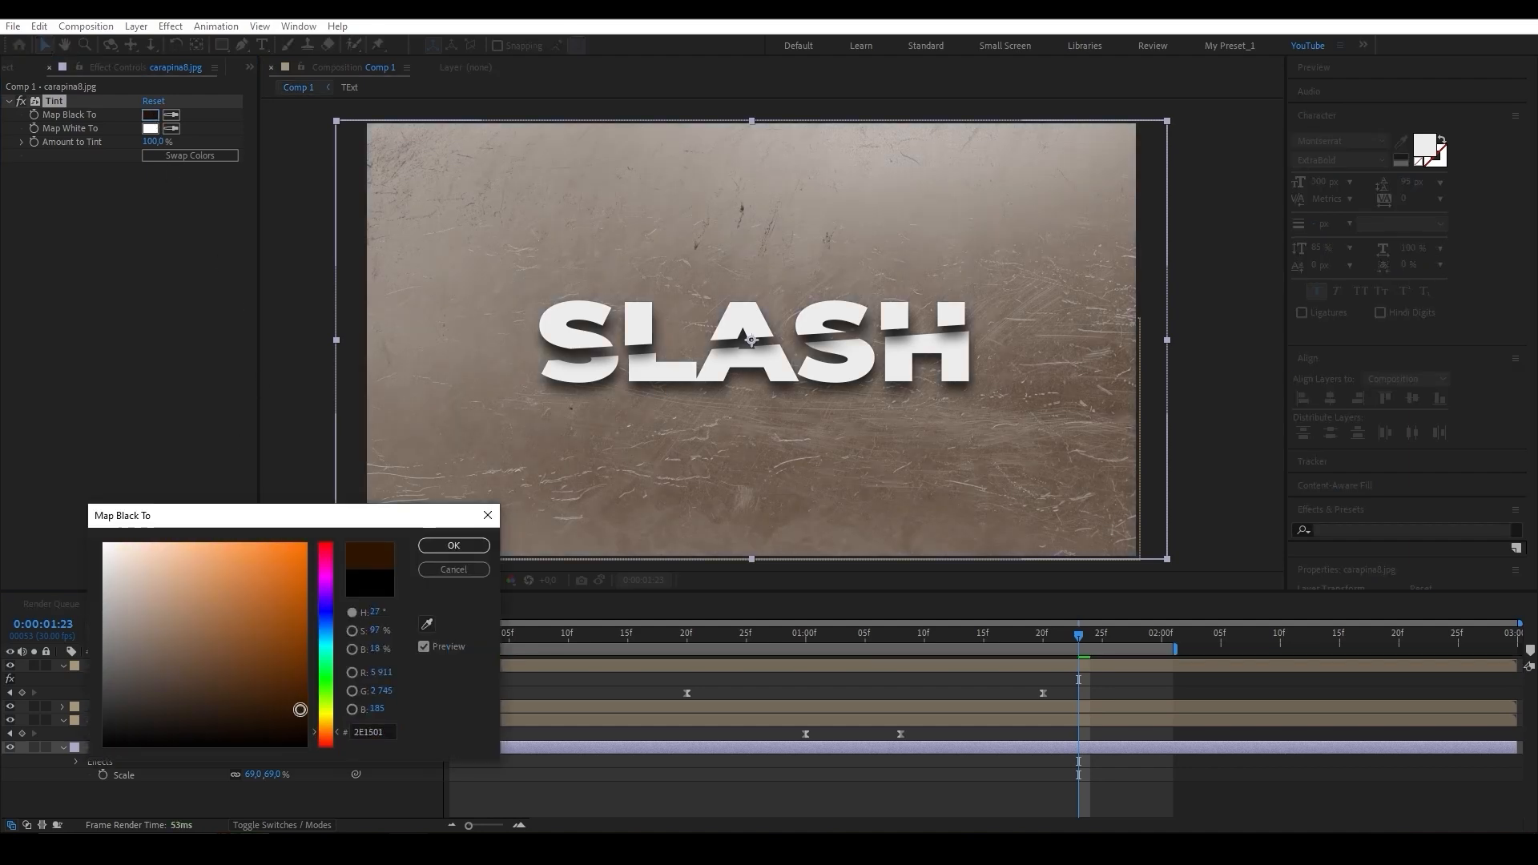
drag(295, 710, 305, 723)
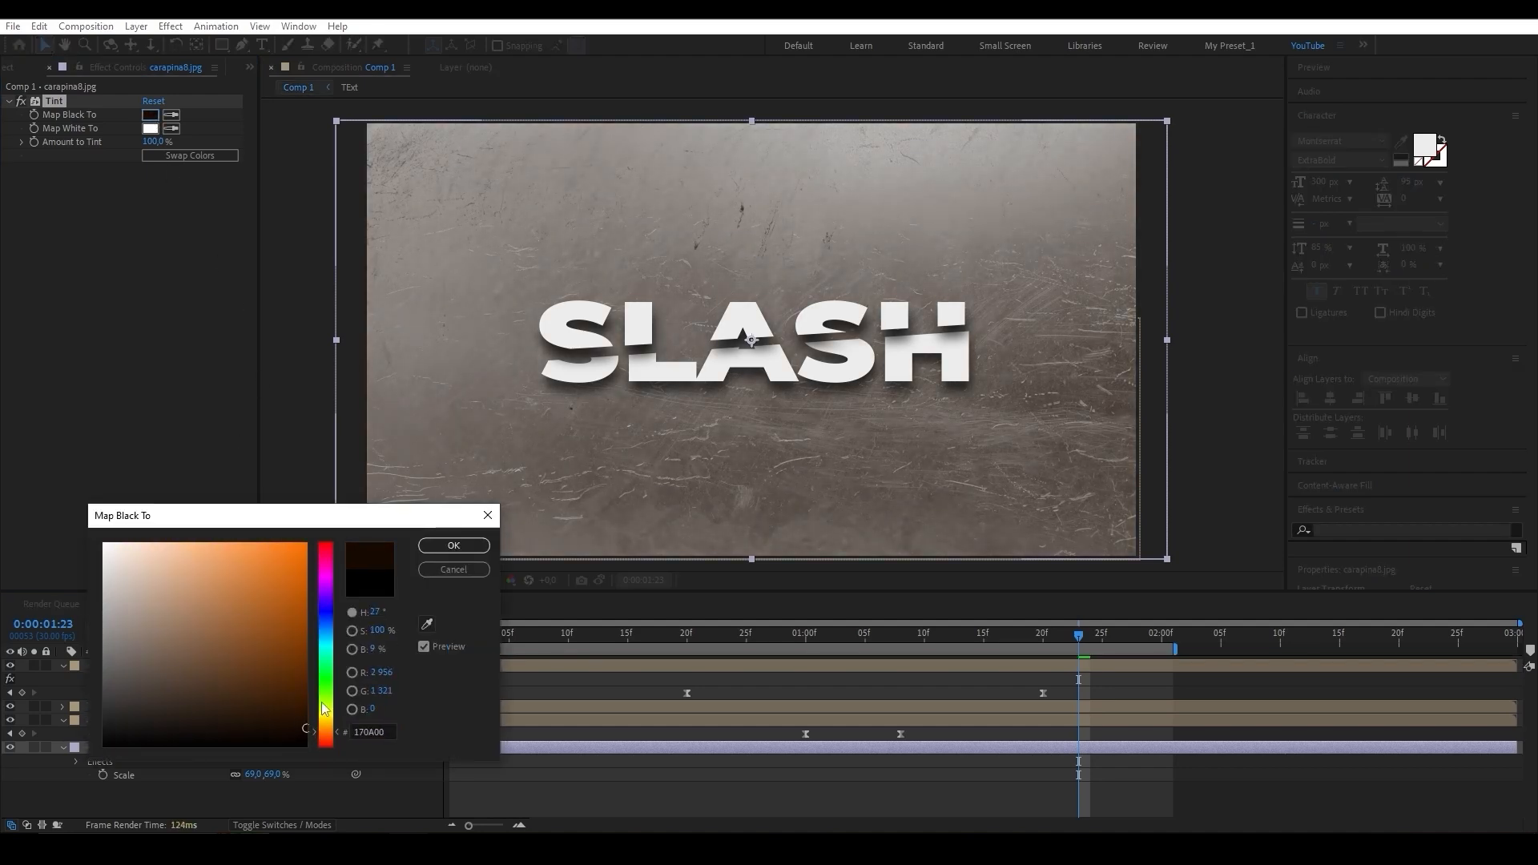
click(453, 546)
Set the Tint effect's Map White To color to a light warm cream
click(149, 129)
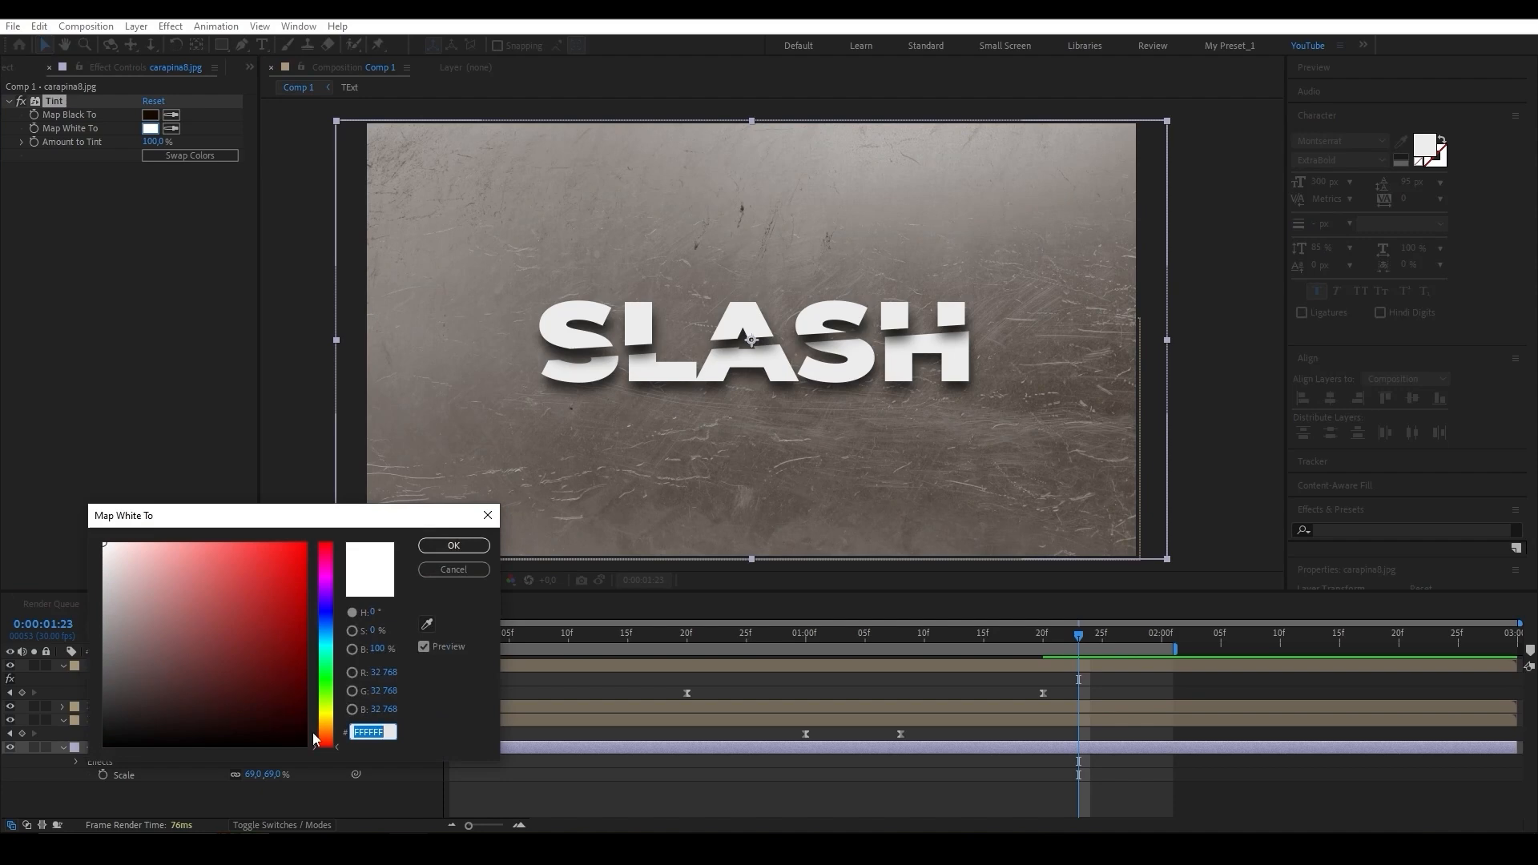
drag(327, 725, 327, 734)
click(127, 554)
drag(127, 554, 123, 550)
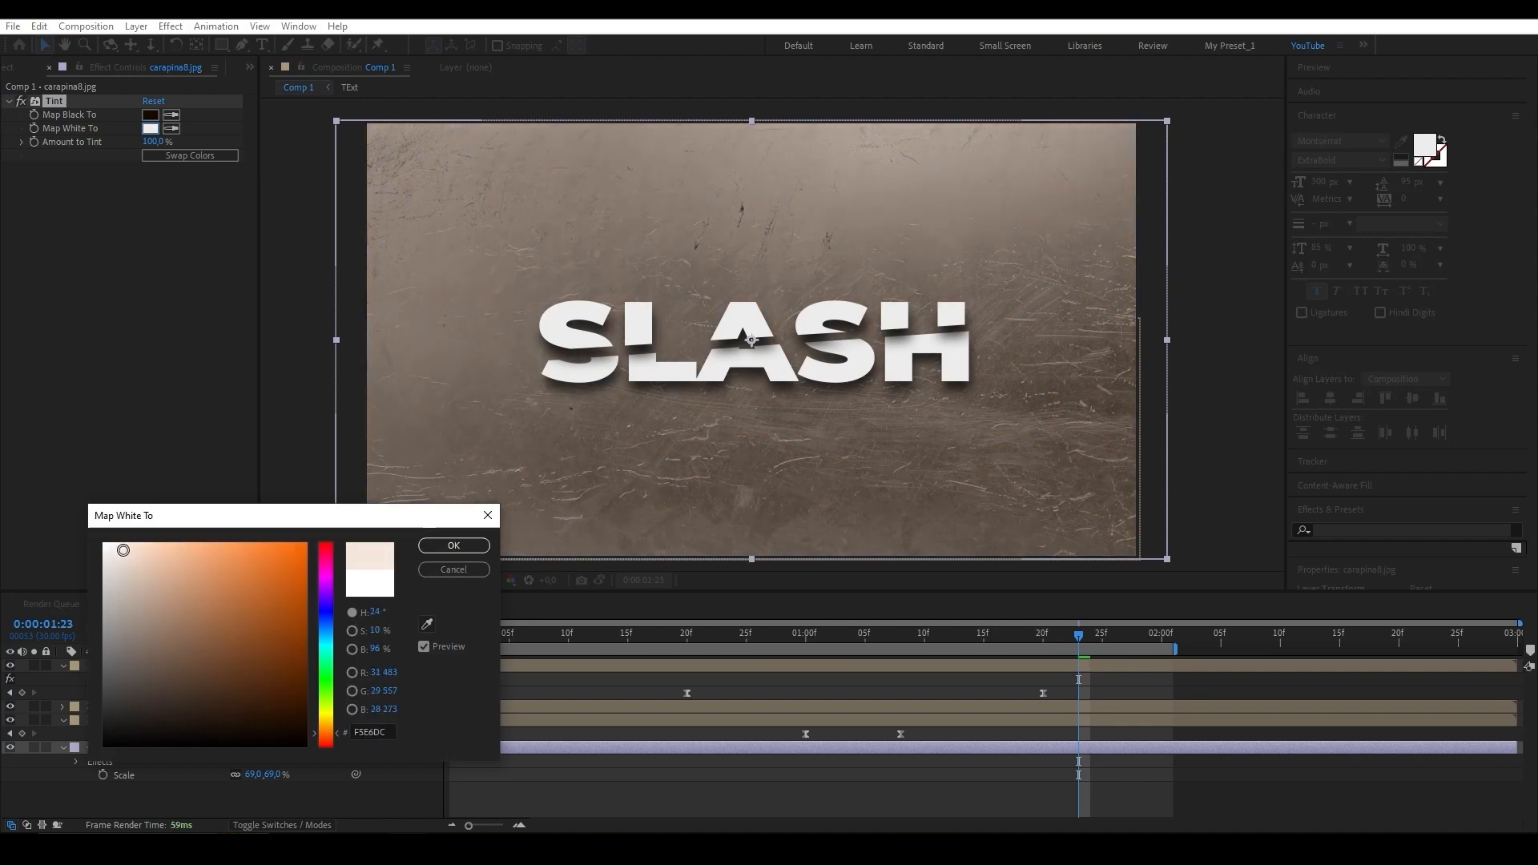
click(437, 546)
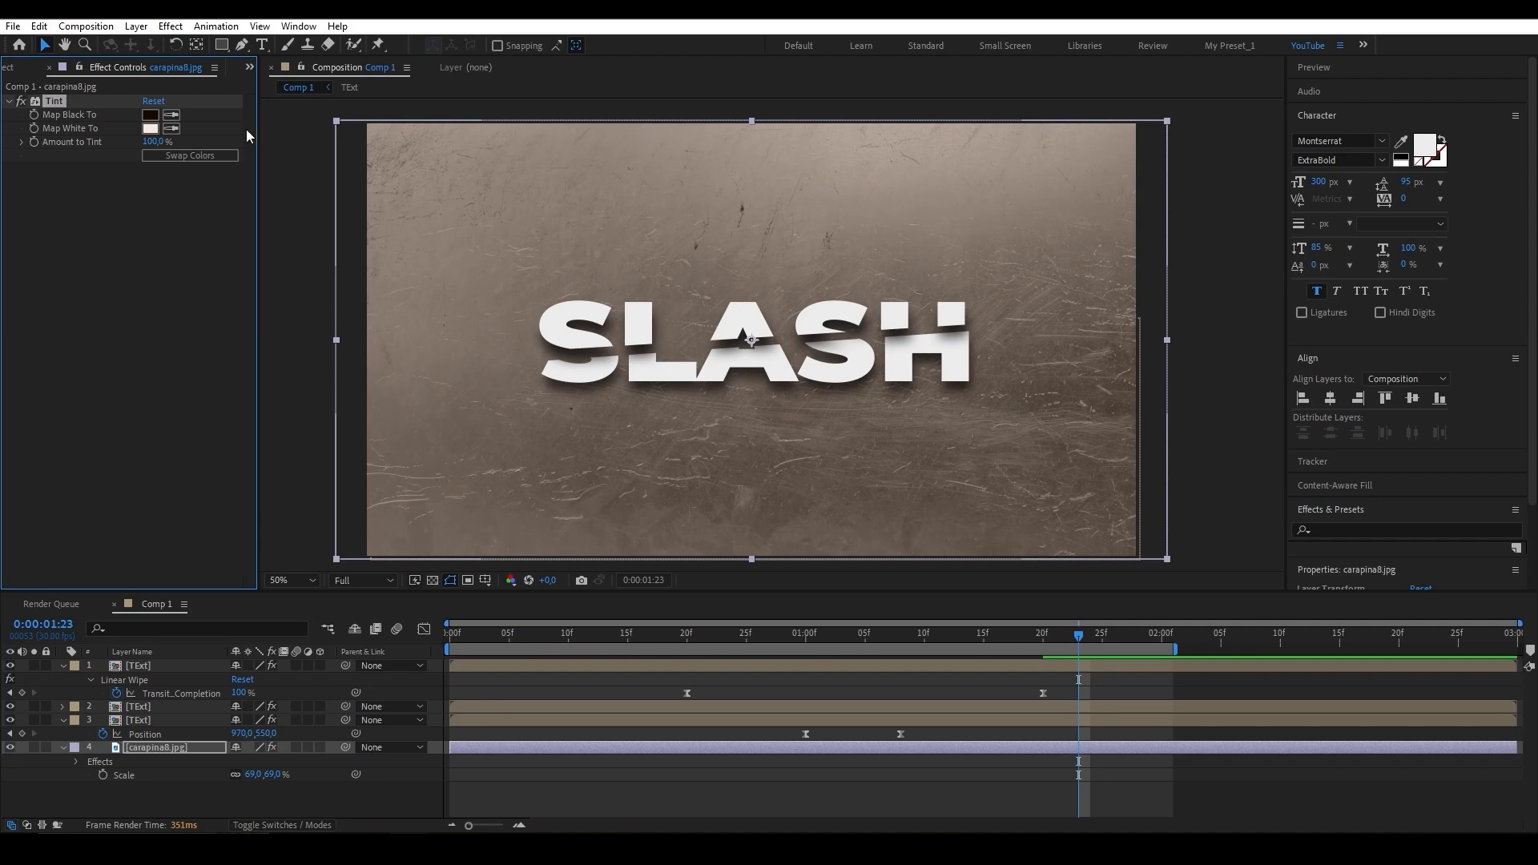
Set the background's Tint colors to black 000000 for Map Black To and gray CACACA for Map White To
click(151, 117)
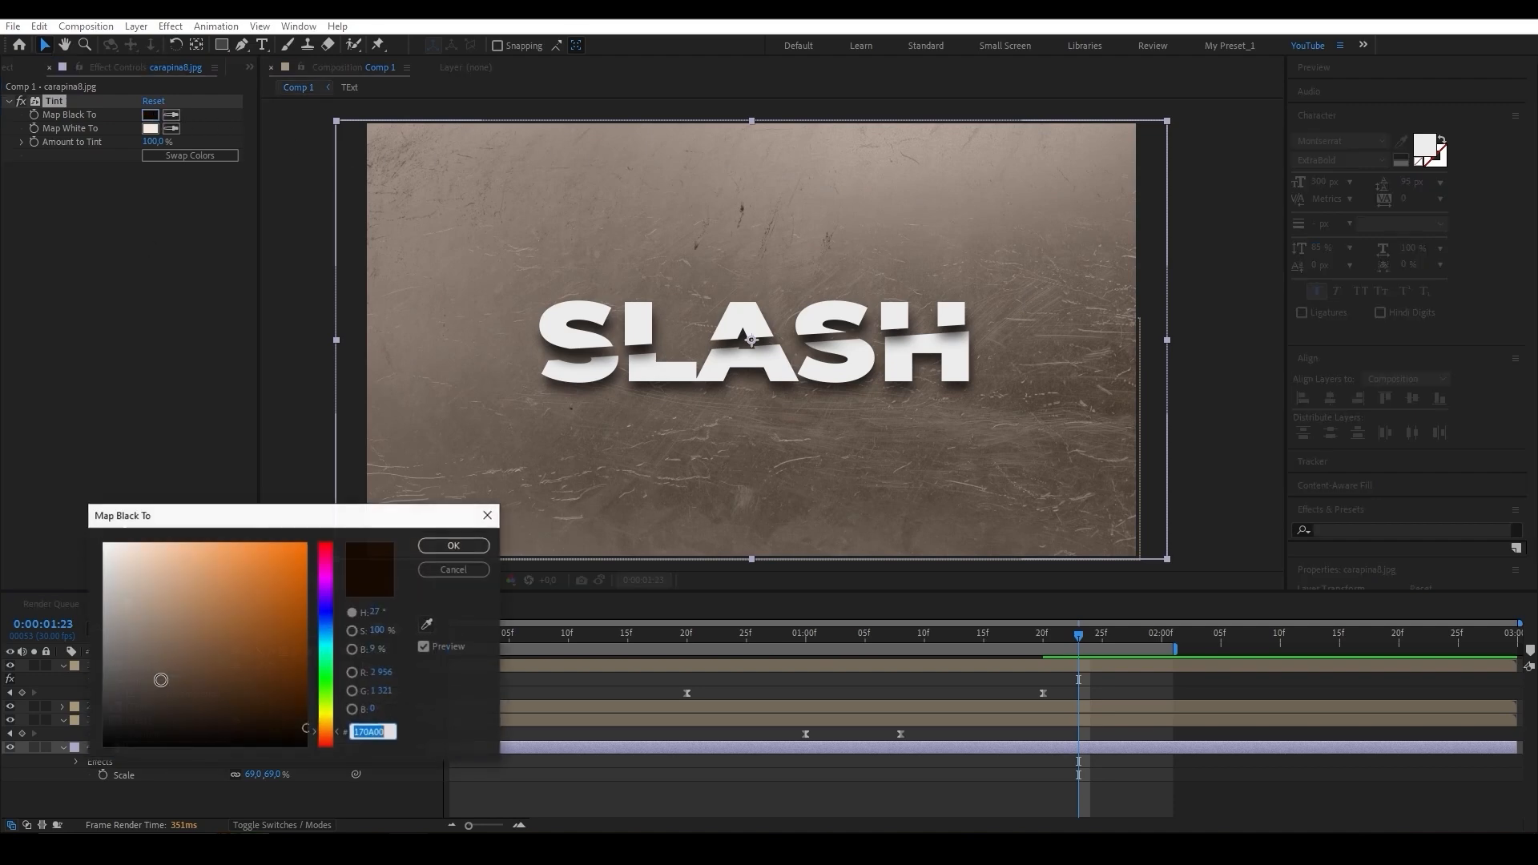
click(453, 546)
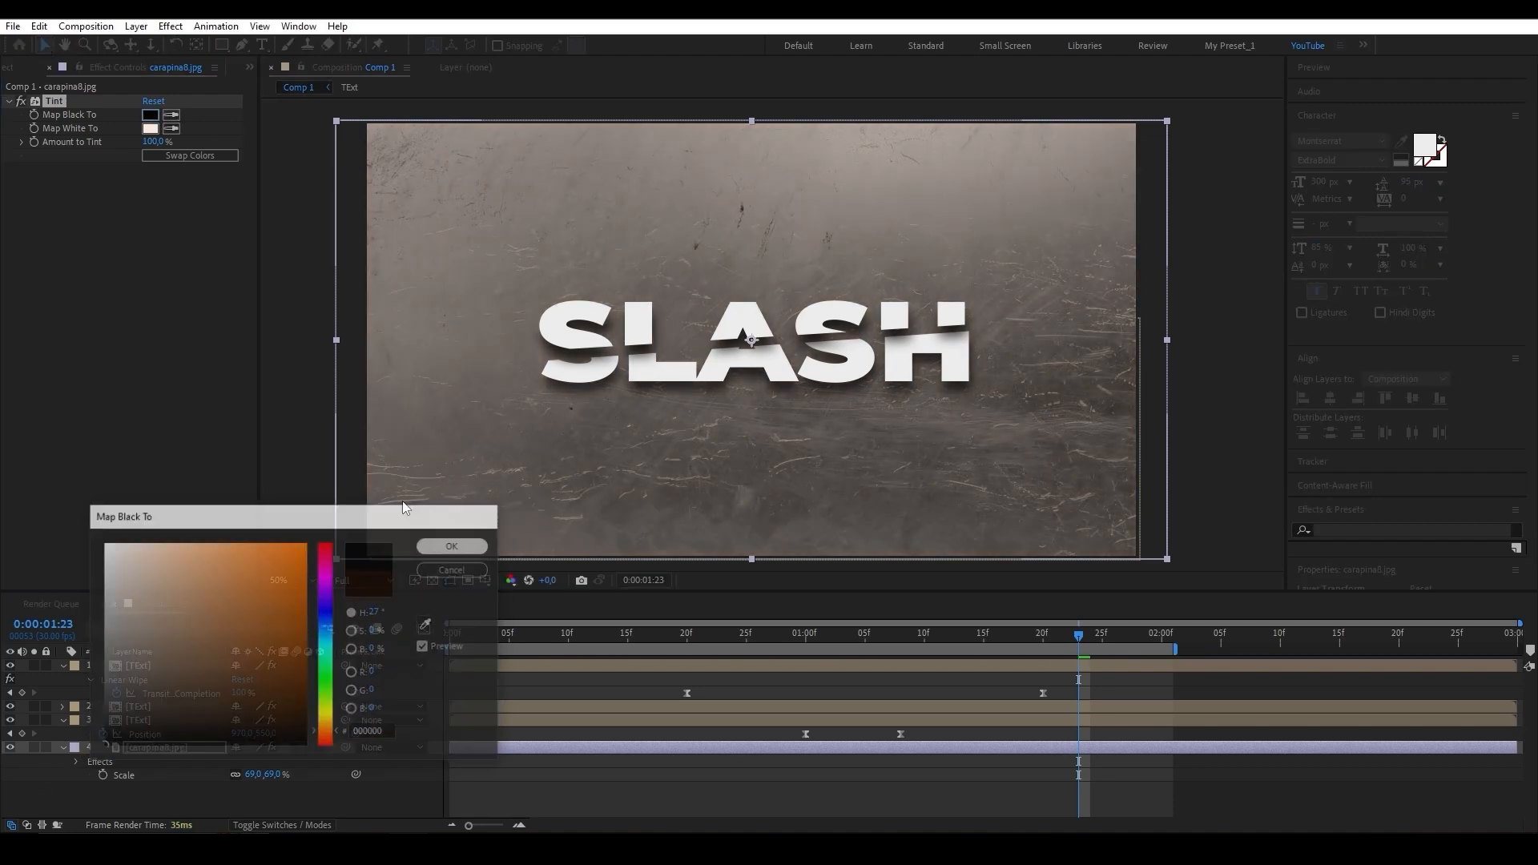
click(151, 129)
mouse_move(124, 551)
mouse_down()
mouse_move(96, 547)
mouse_move(90, 585)
mouse_up()
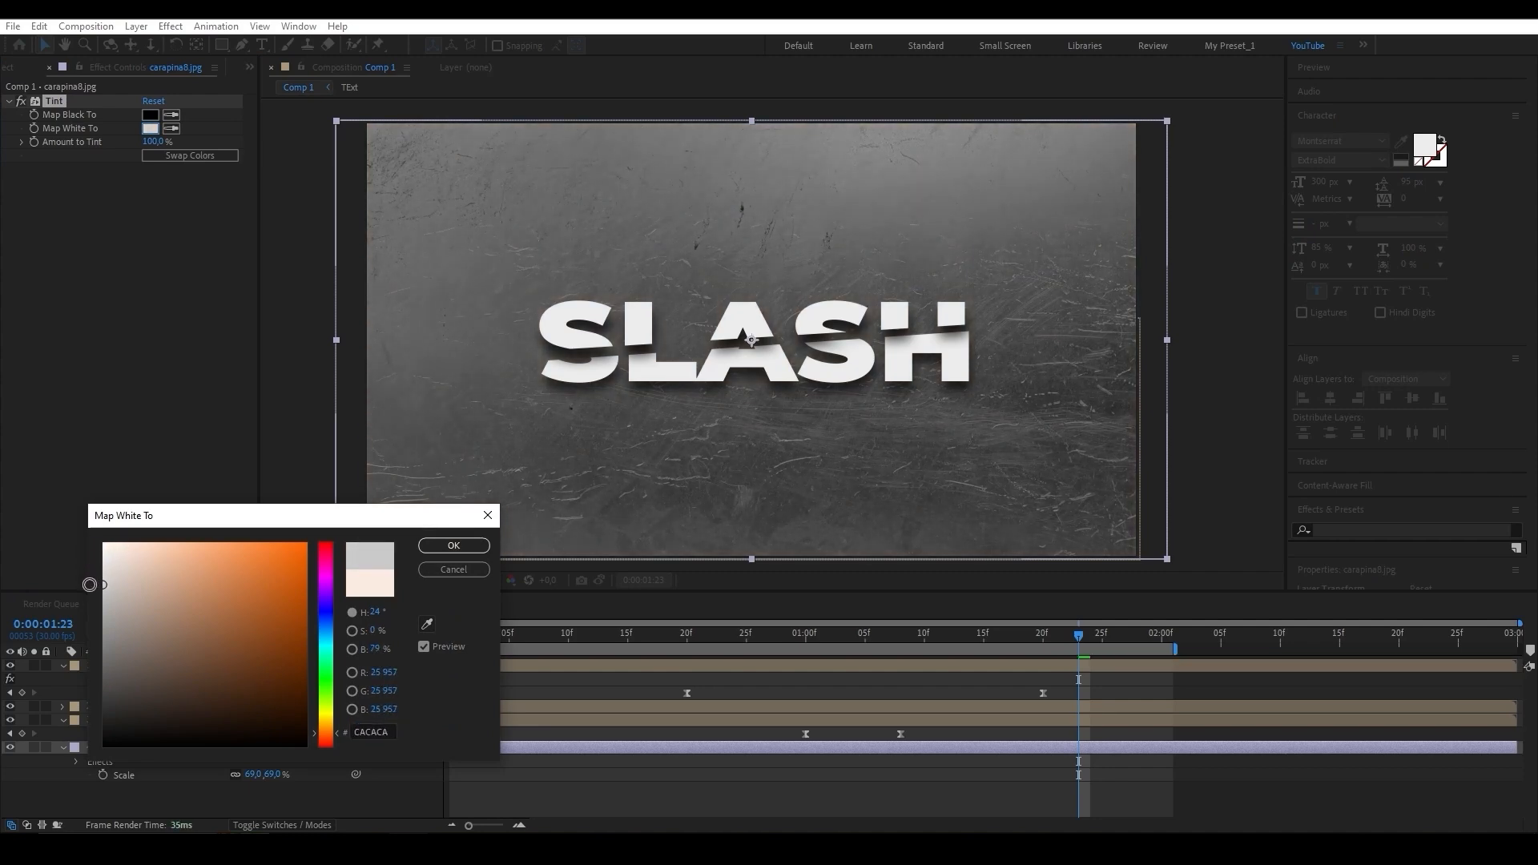
key(Return)
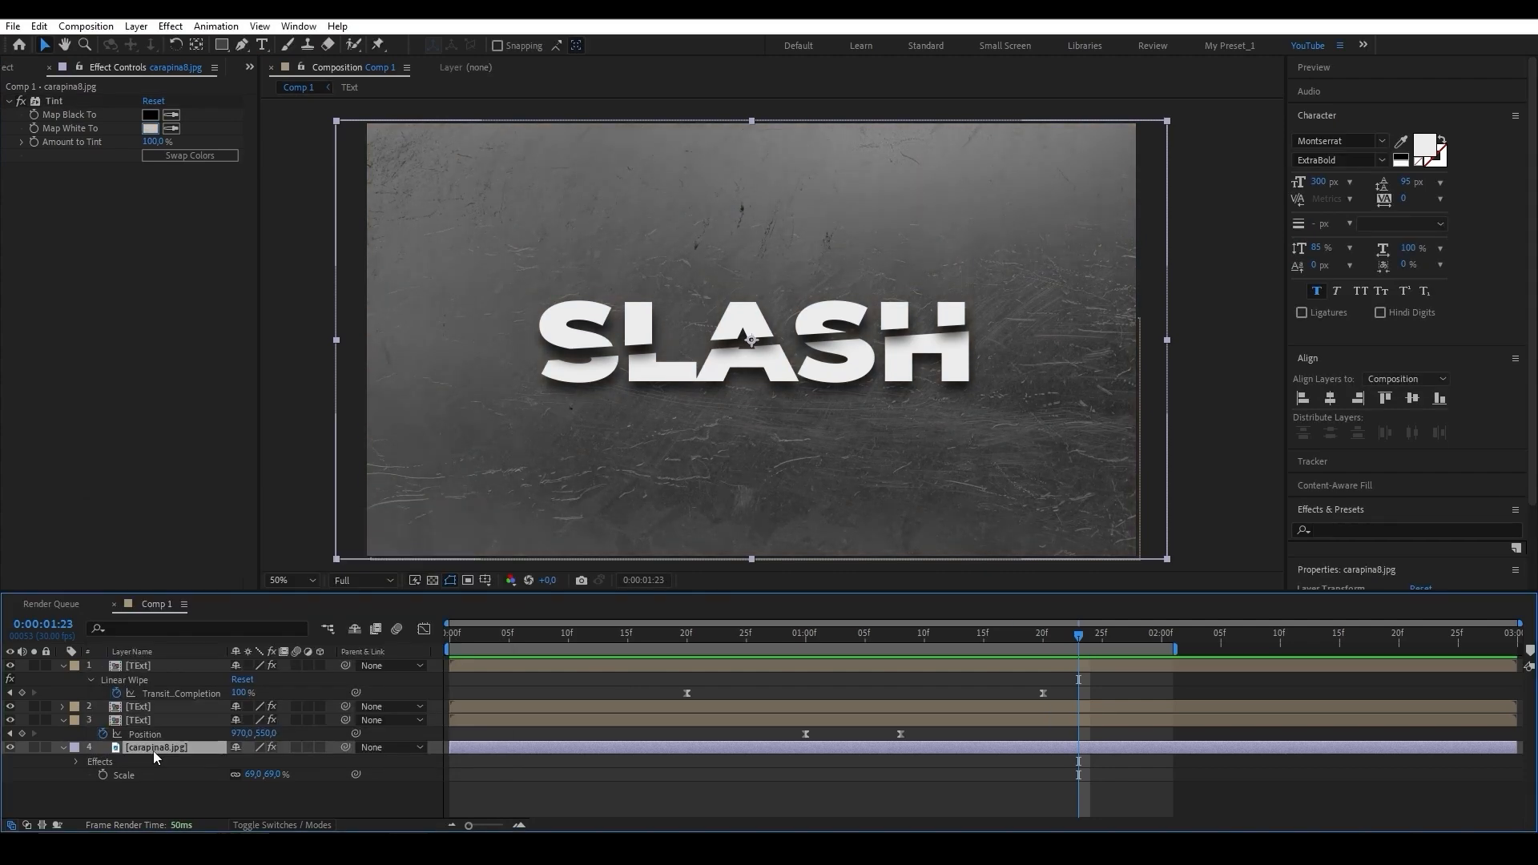
Apply the Brightness & Contrast effect to the carapina8.jpg layer and set Brightness to -5
key(ctrl+space)
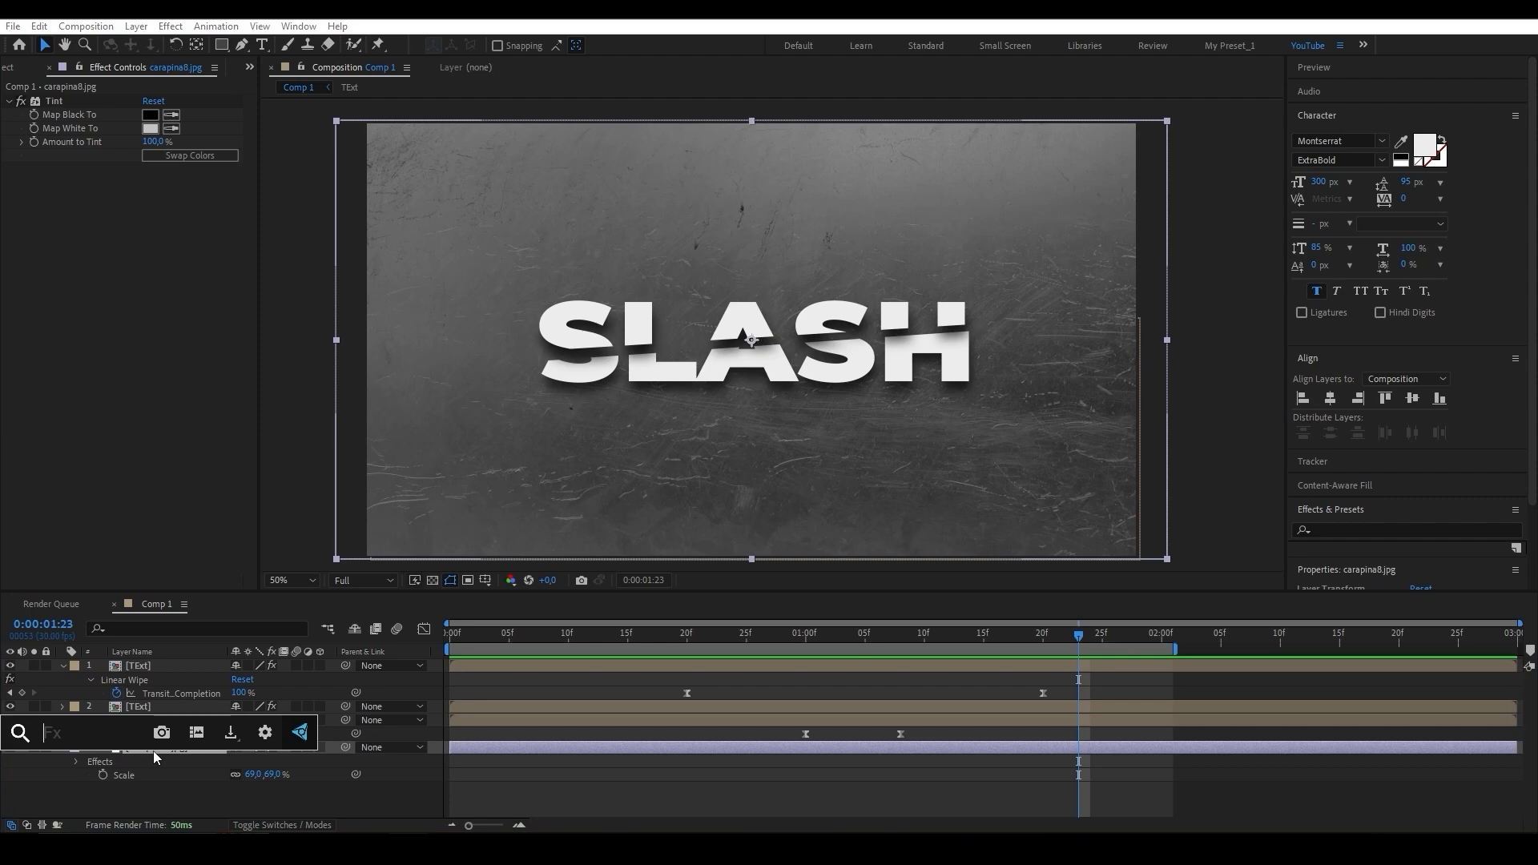
text(bri)
key(Return)
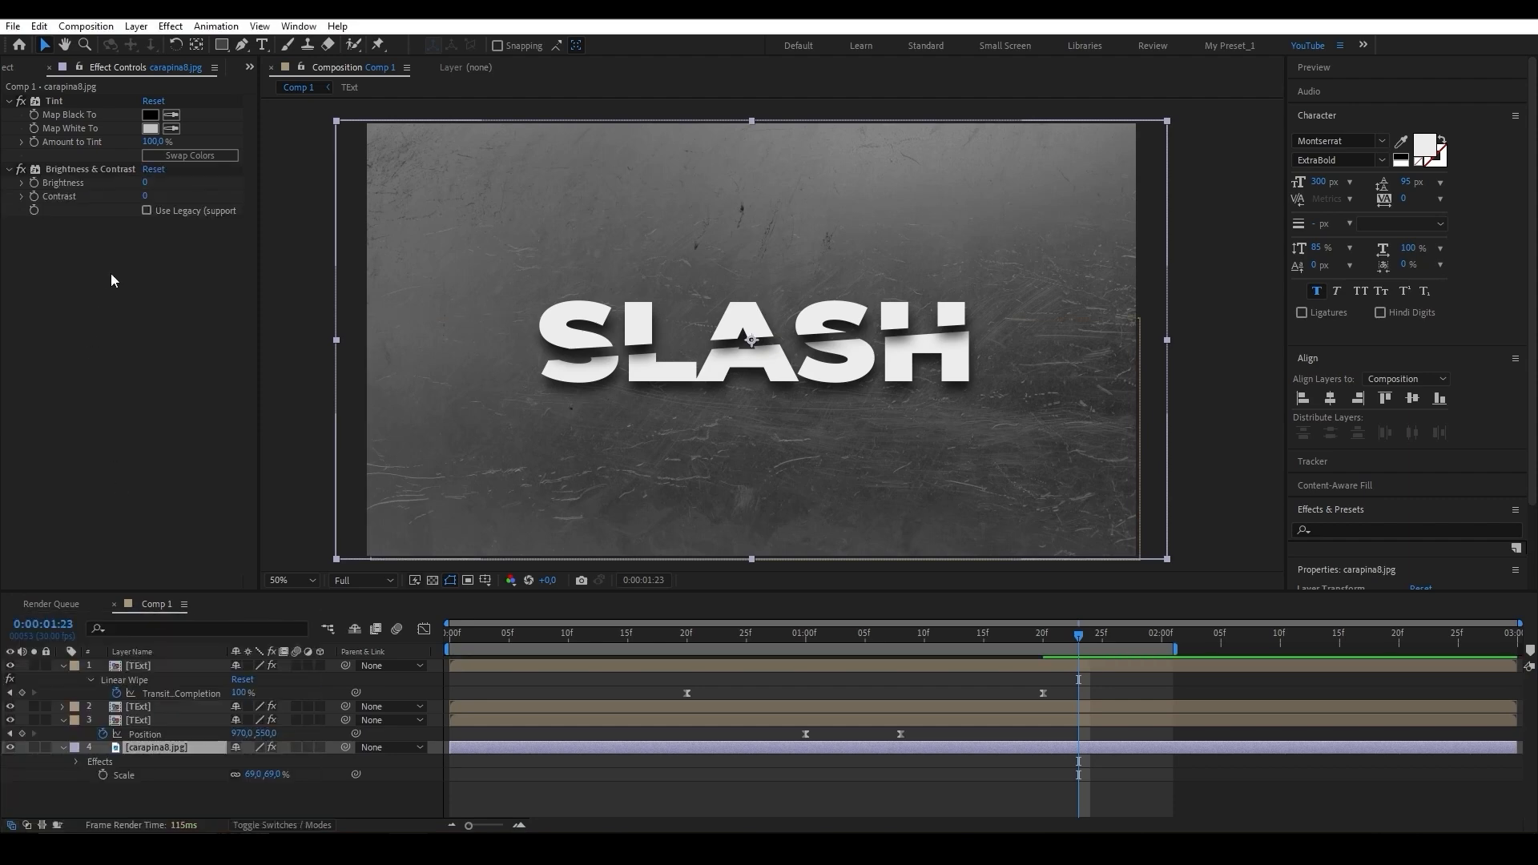
click(146, 182)
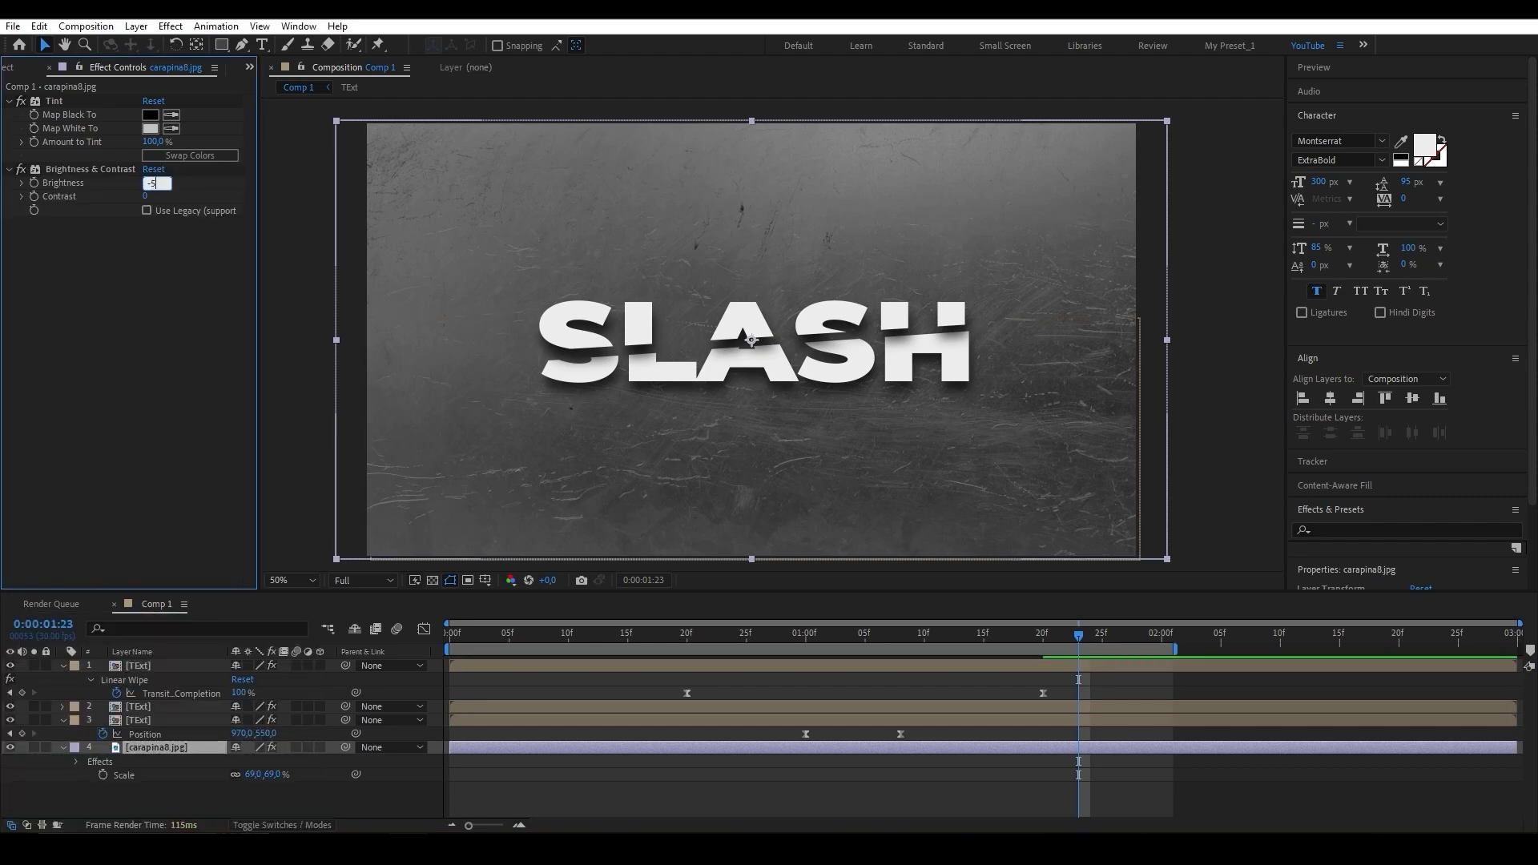
key(Return)
Set the background's Contrast to 30 and preview the animation over it
click(145, 196)
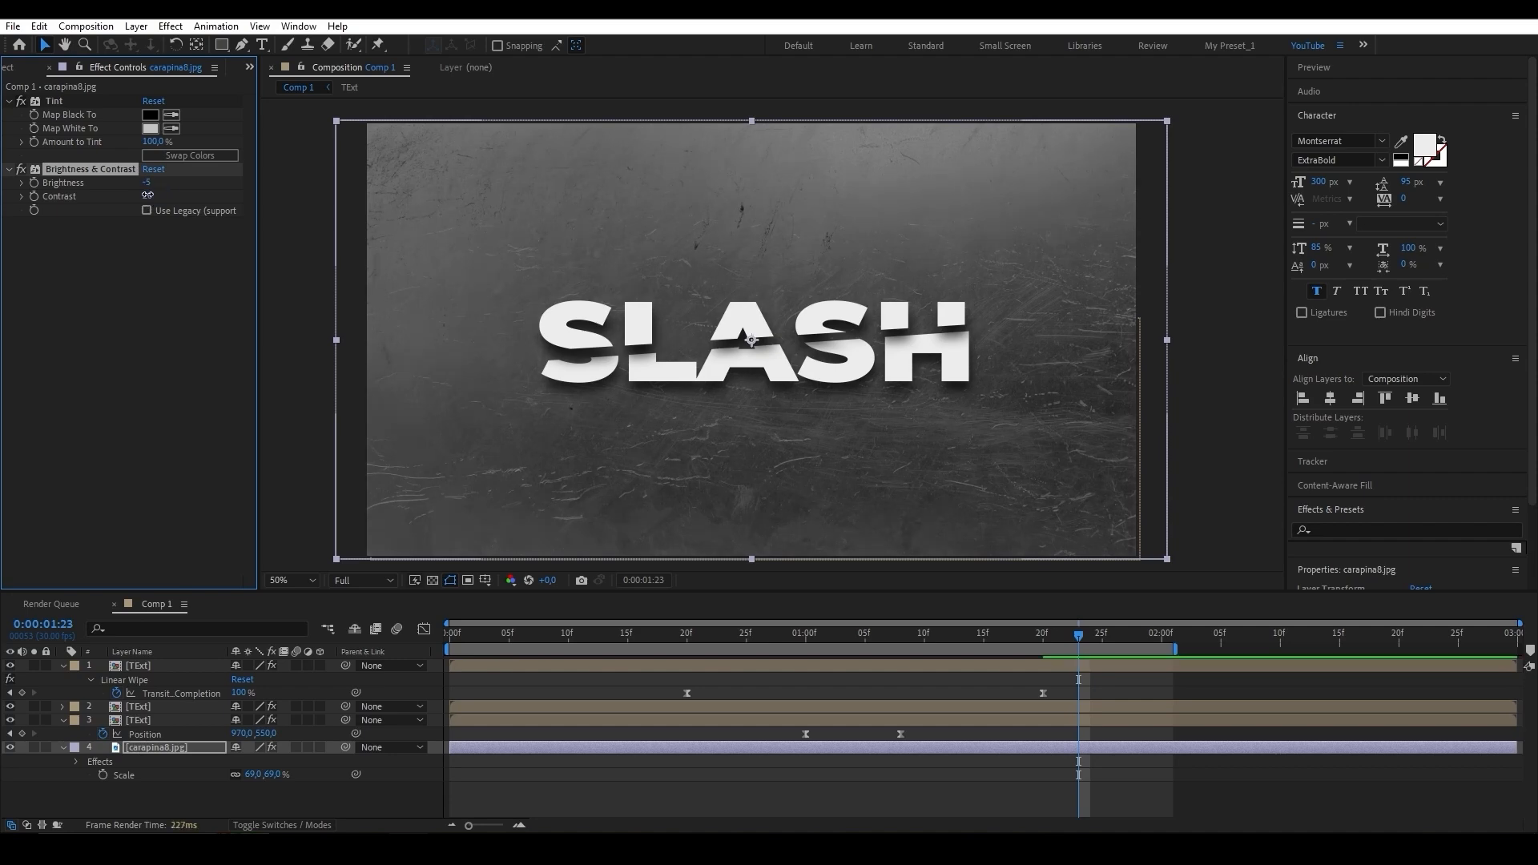
text(30)
key(Return)
key(space)
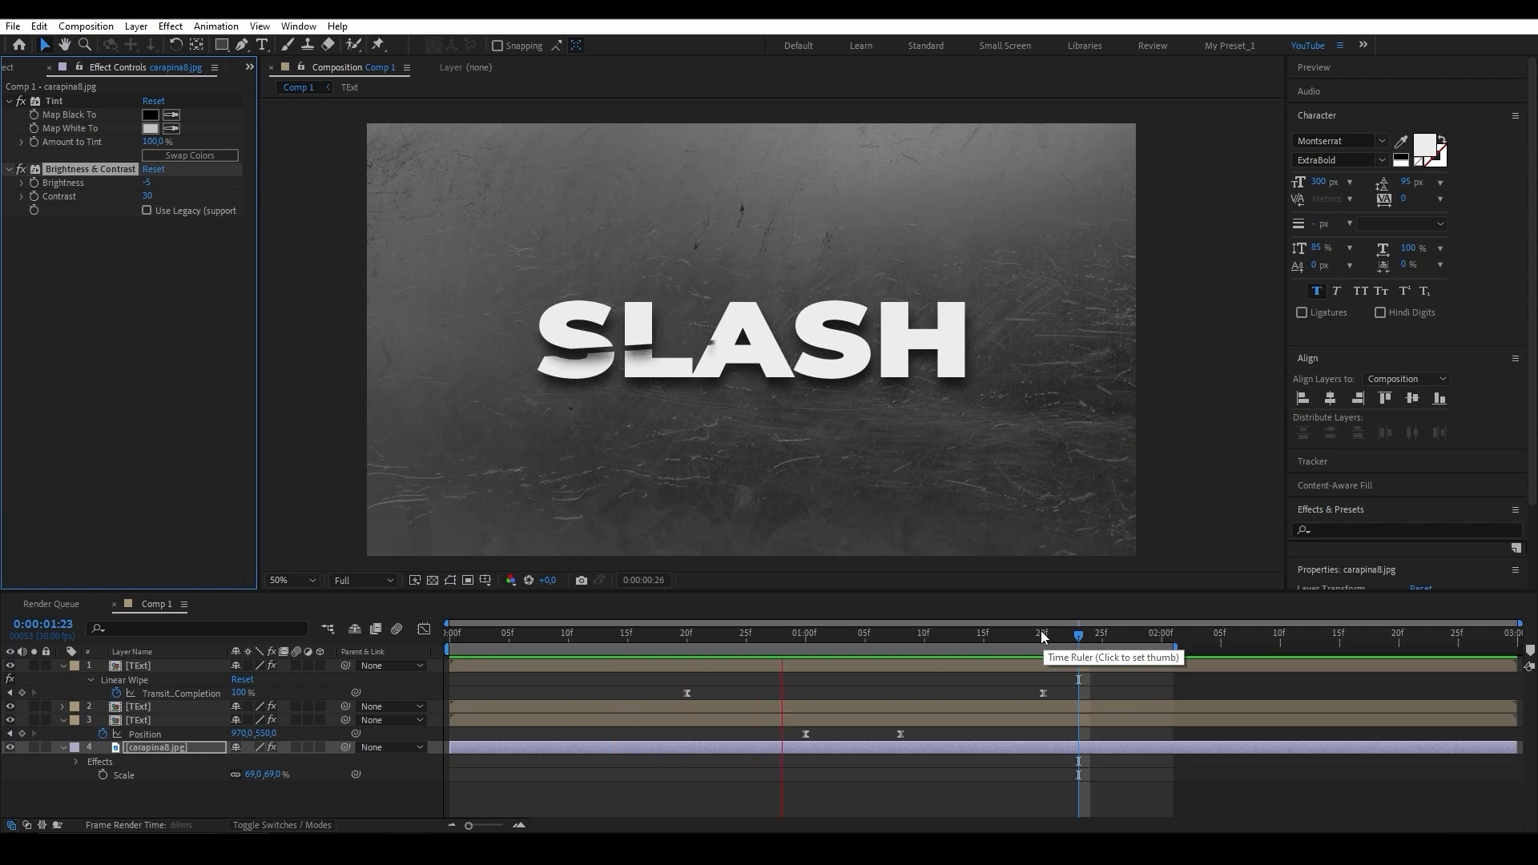
drag(1040, 631, 1058, 644)
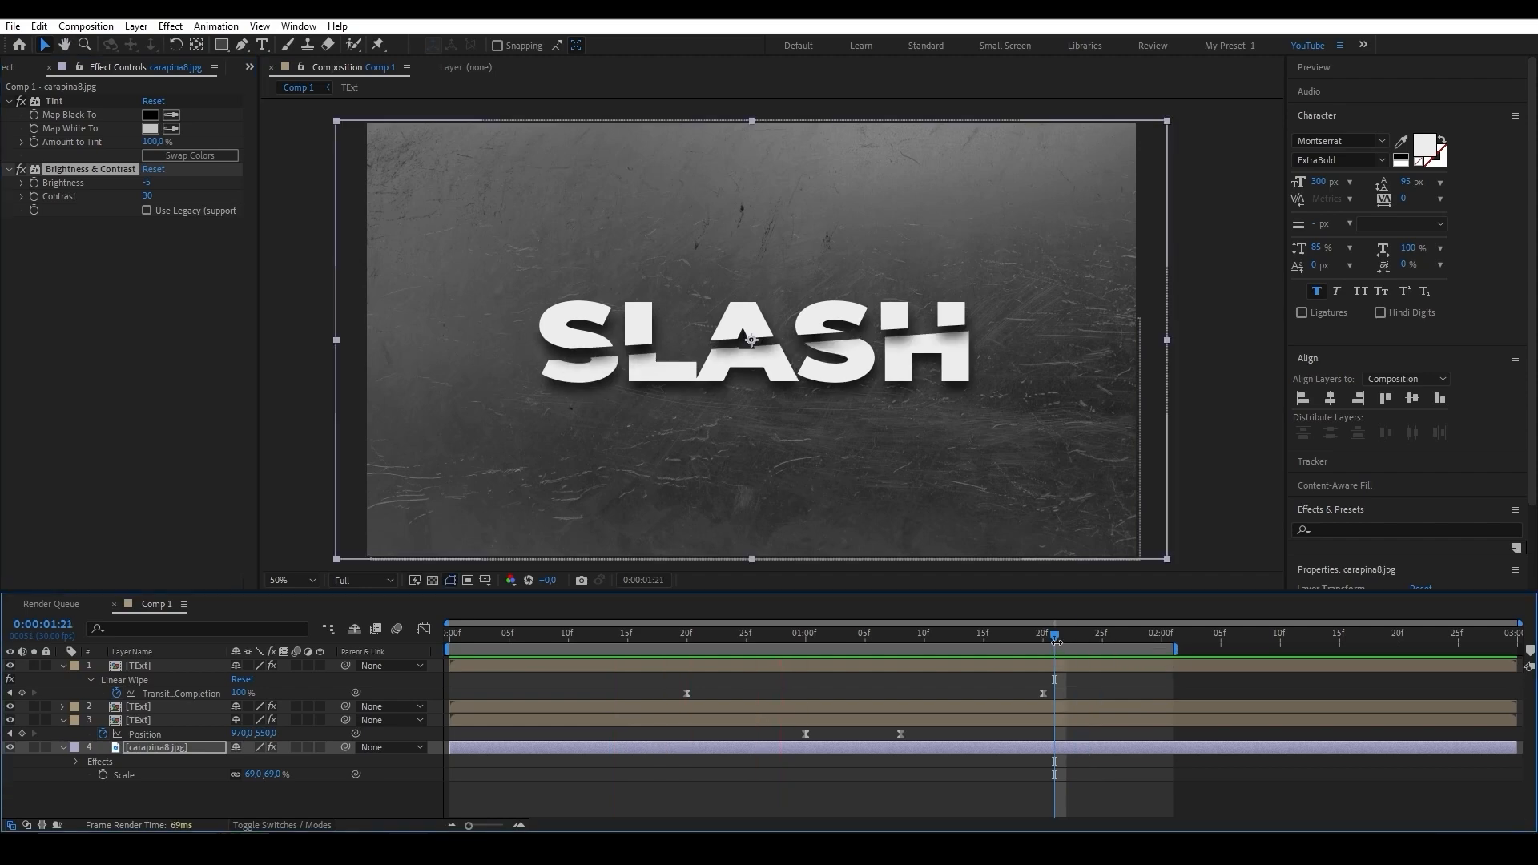
Hide the carapina8.jpg background and import Footage_Slice.mp4 as the bottom layer of Comp 1
click(12, 69)
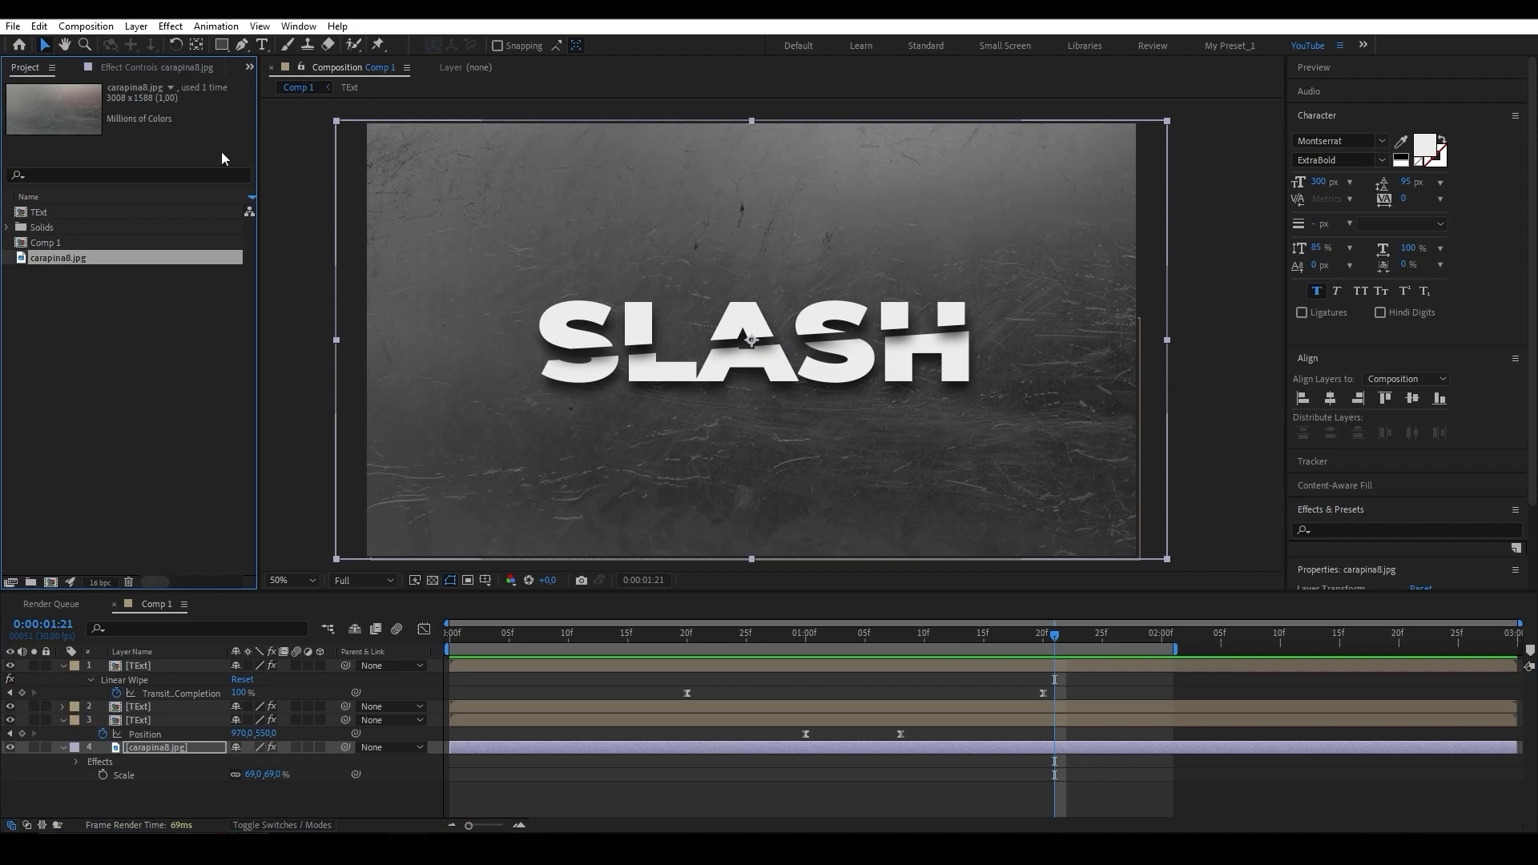
double_click(83, 353)
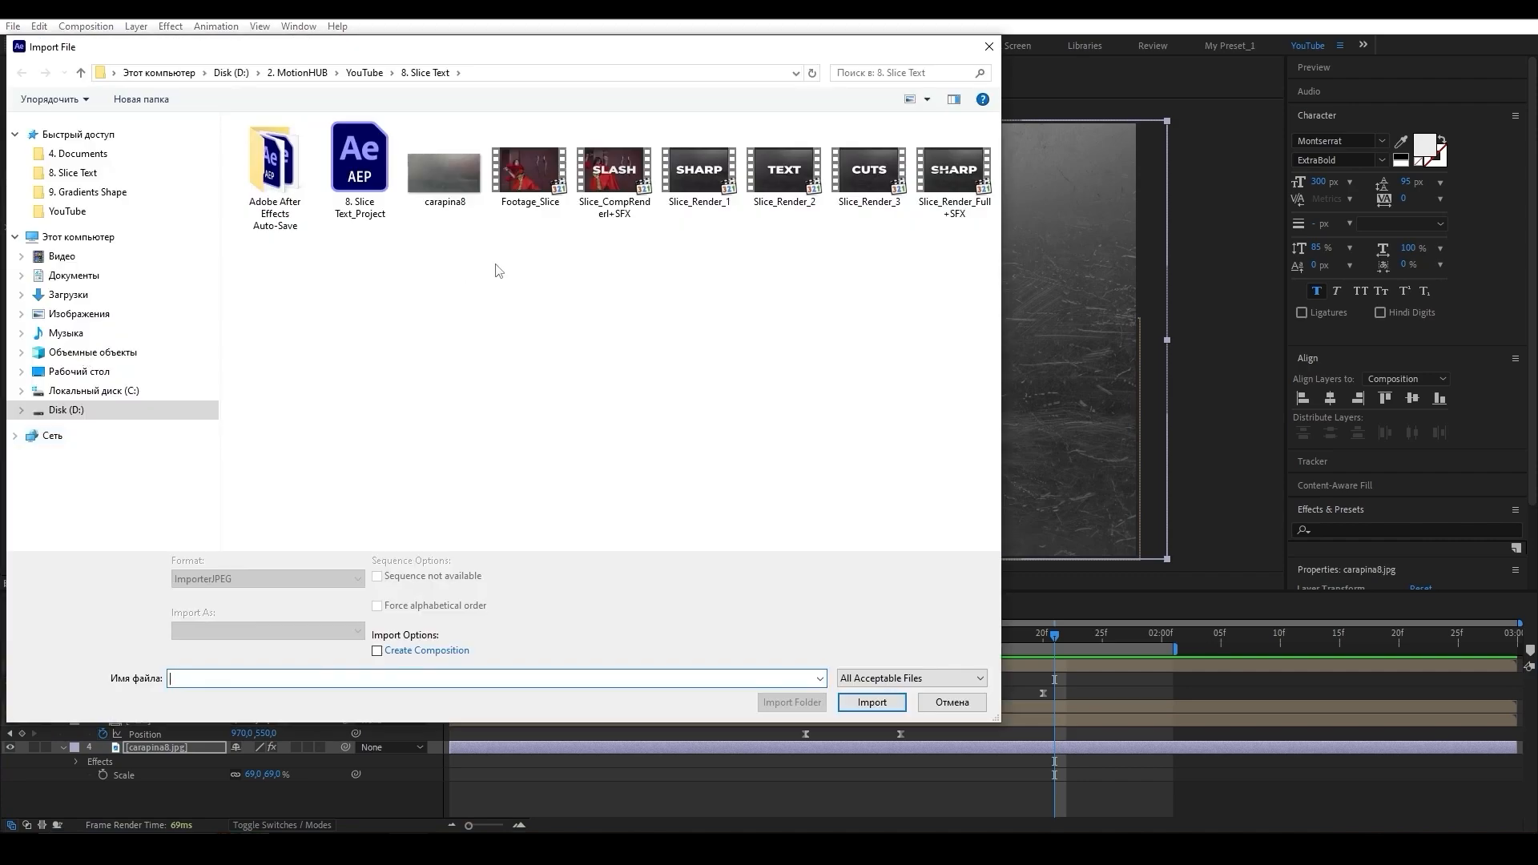
click(529, 169)
click(870, 703)
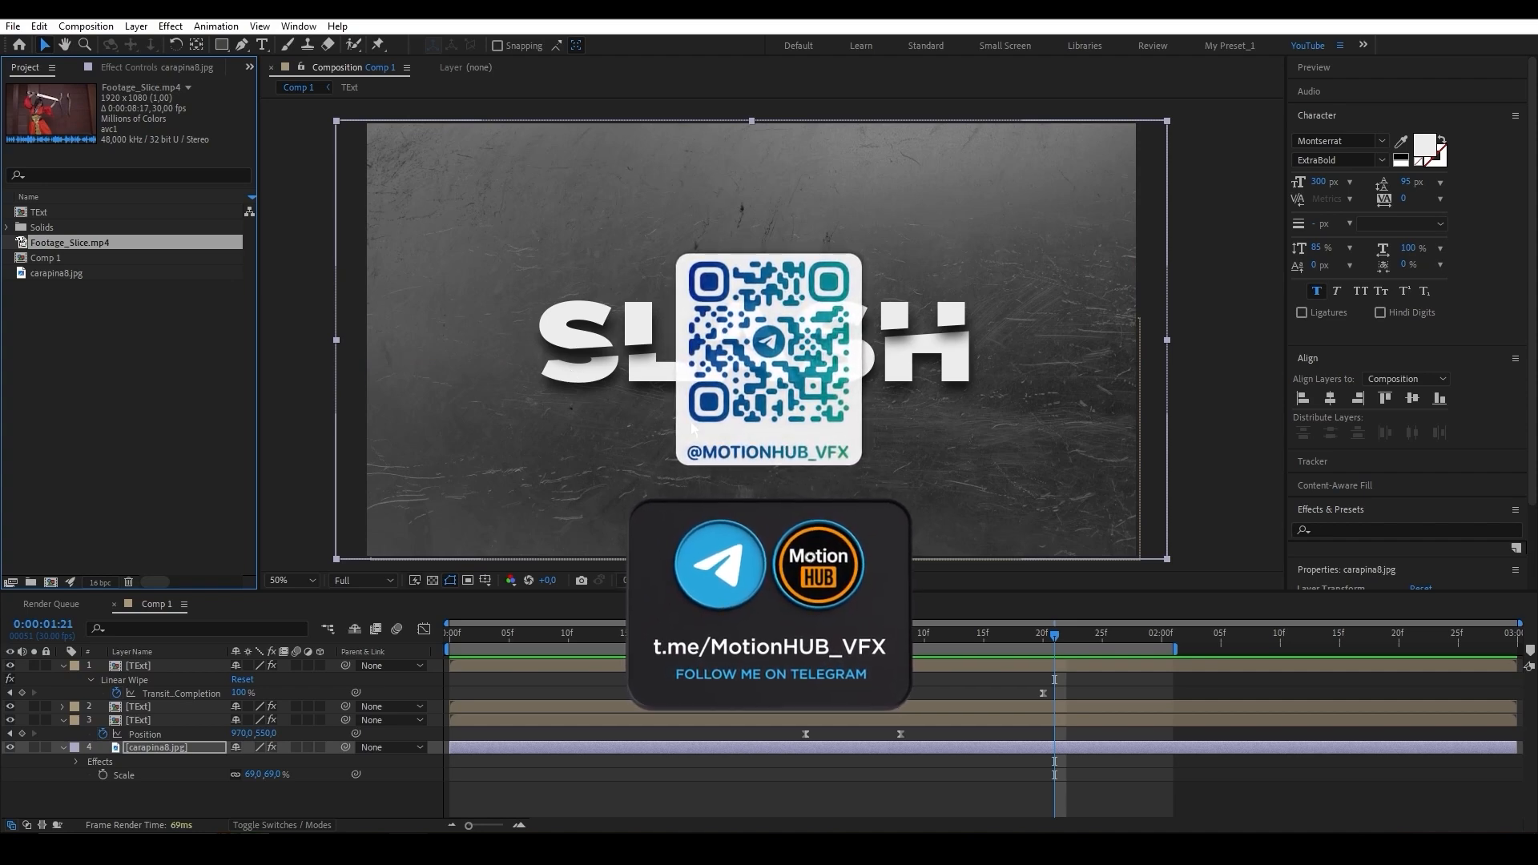
click(10, 747)
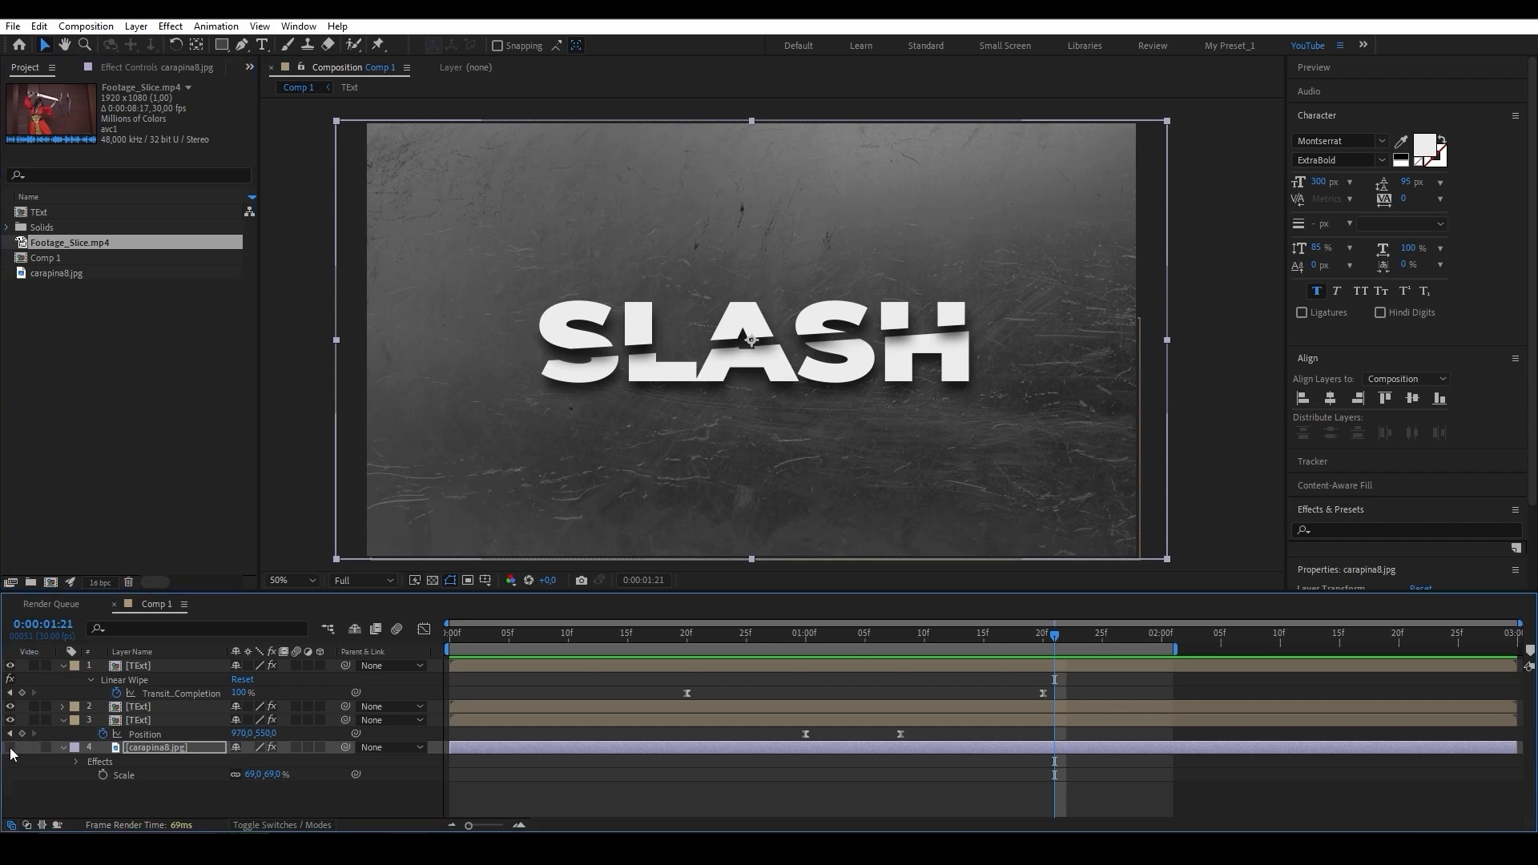
drag(70, 241, 150, 792)
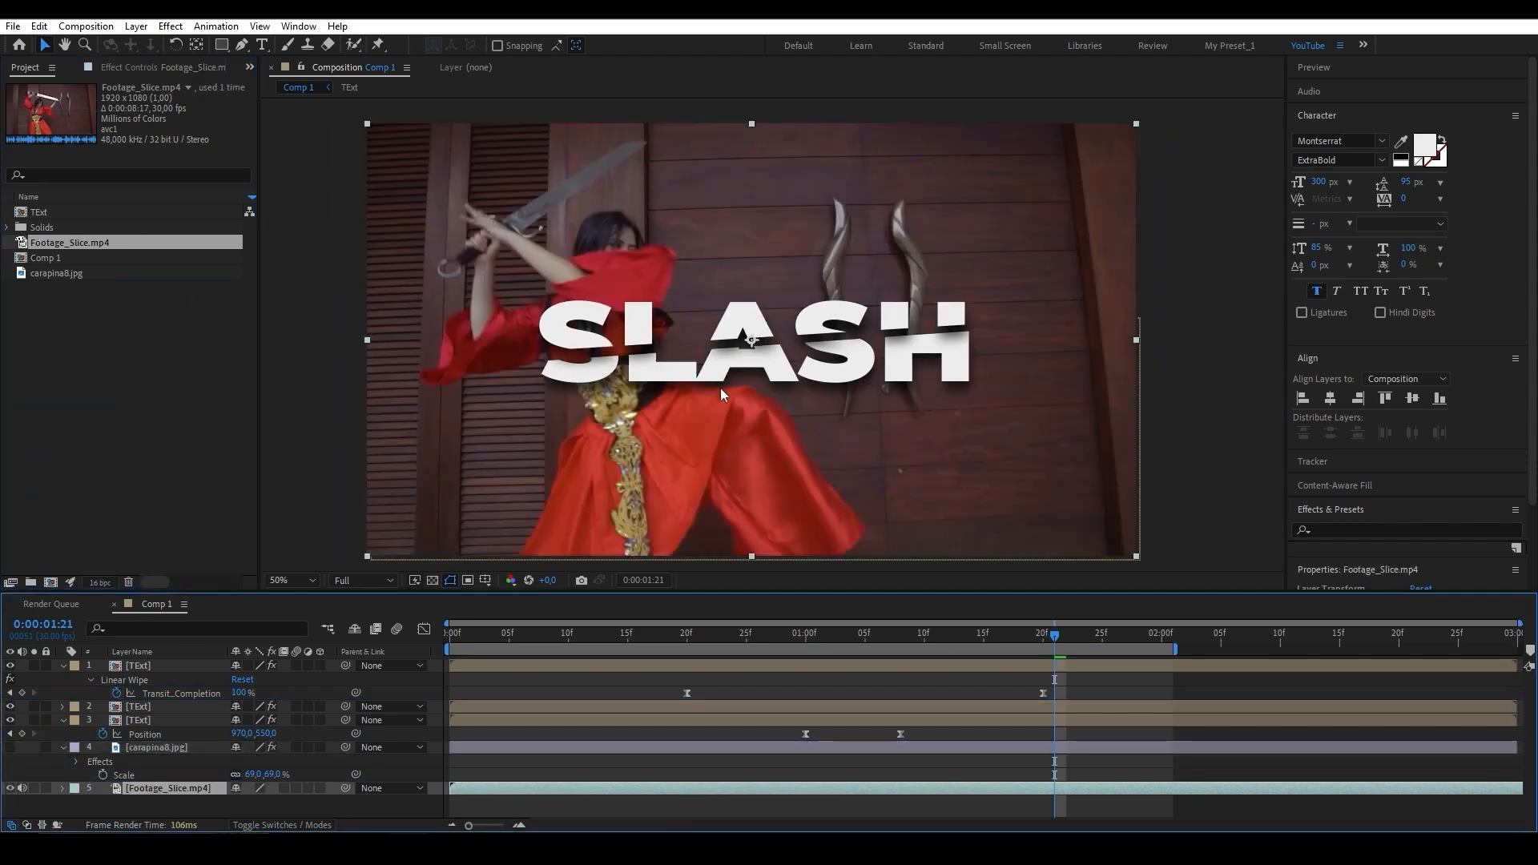
Slide the Footage_Slice.mp4 layer earlier so its sword-swing marker lands at 0:00:00:28, and preview the synchronized slice
drag(1054, 638, 723, 675)
key(space)
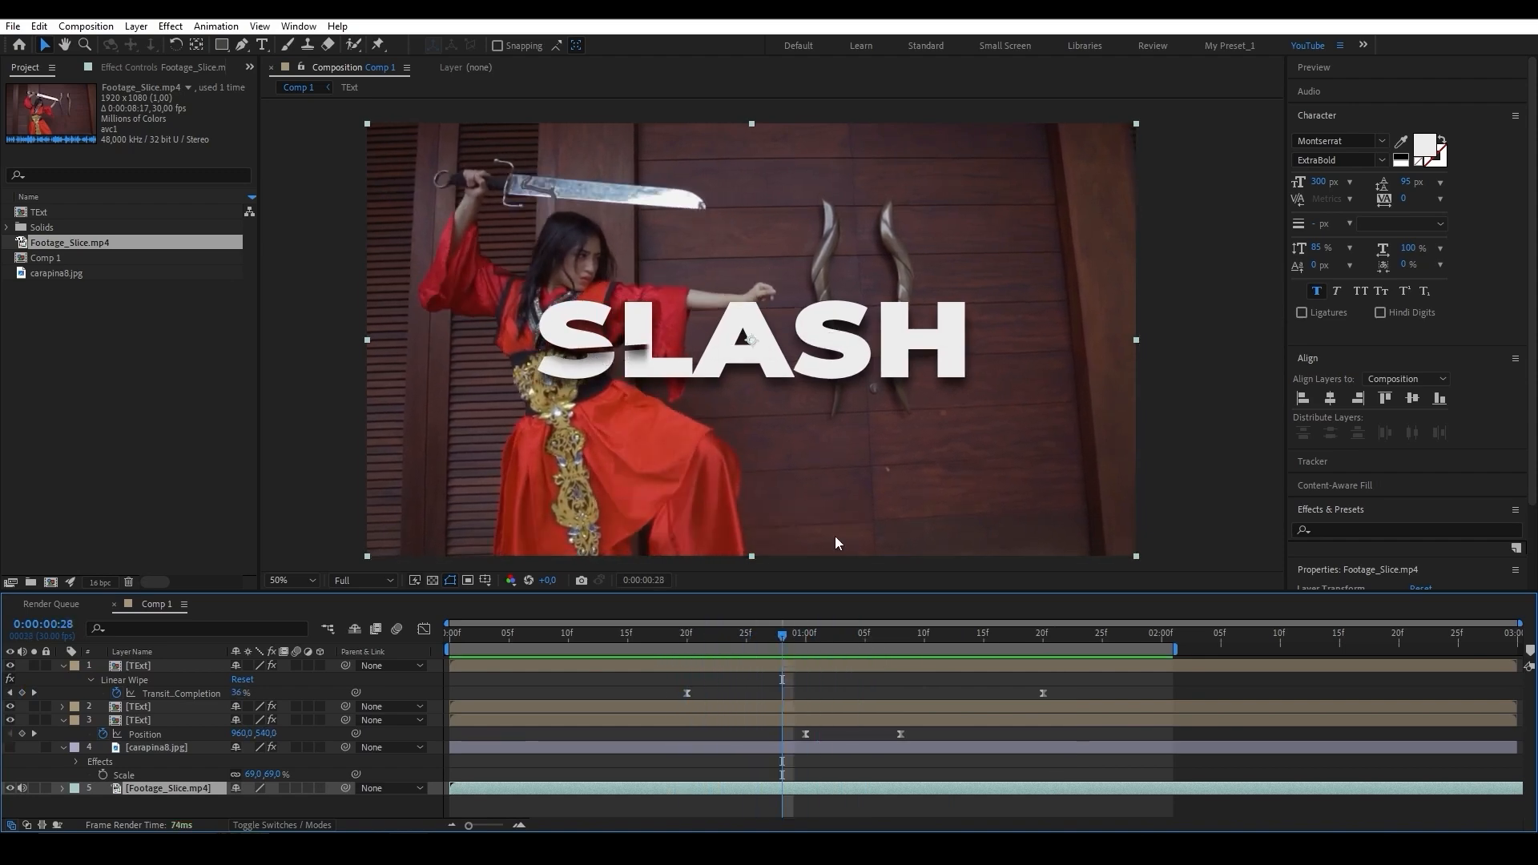
drag(1334, 793, 844, 774)
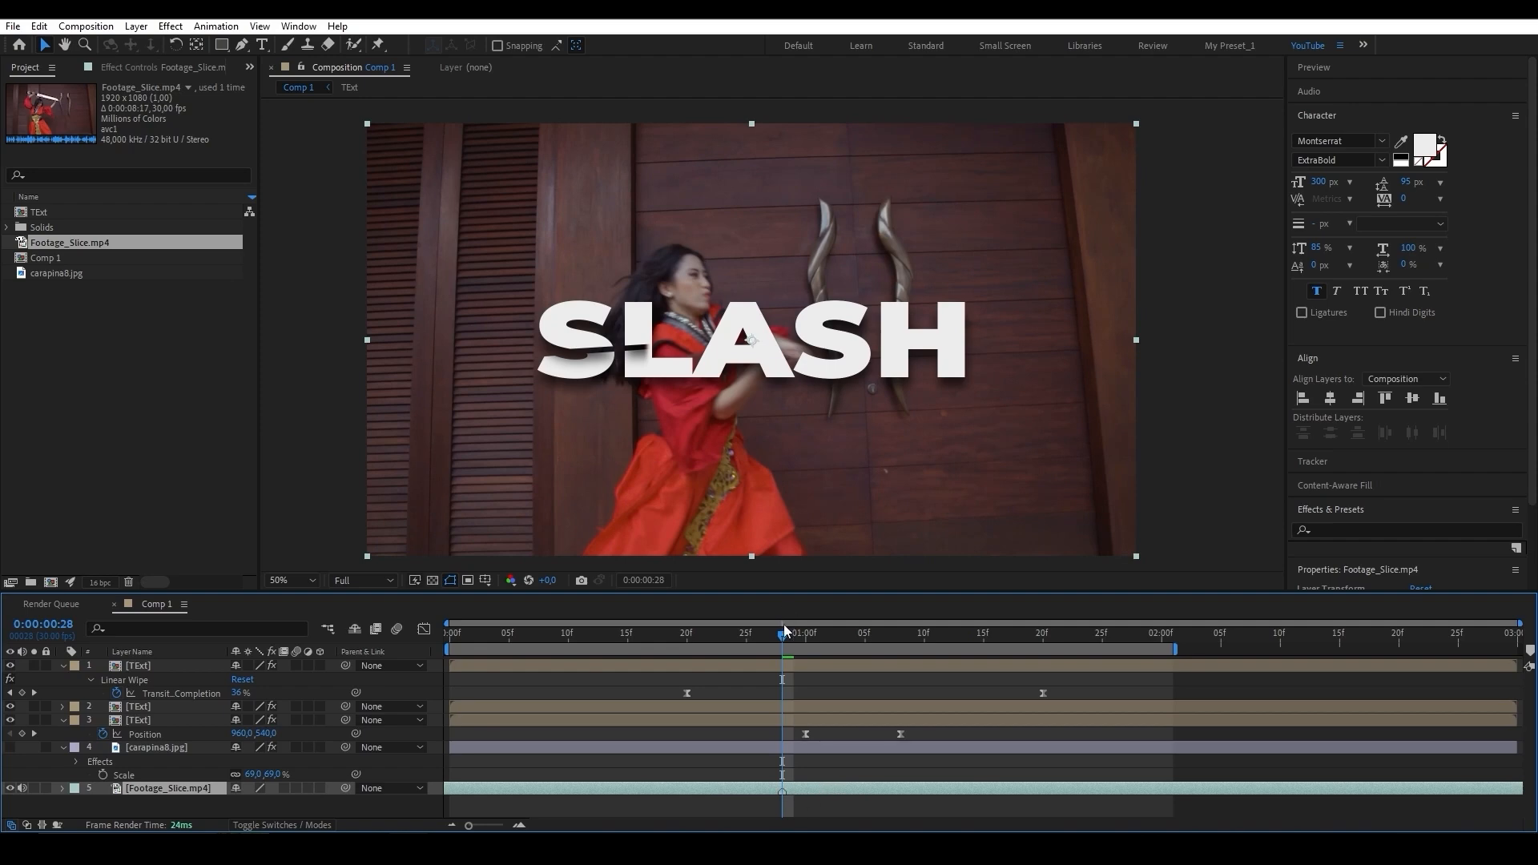
key(space)
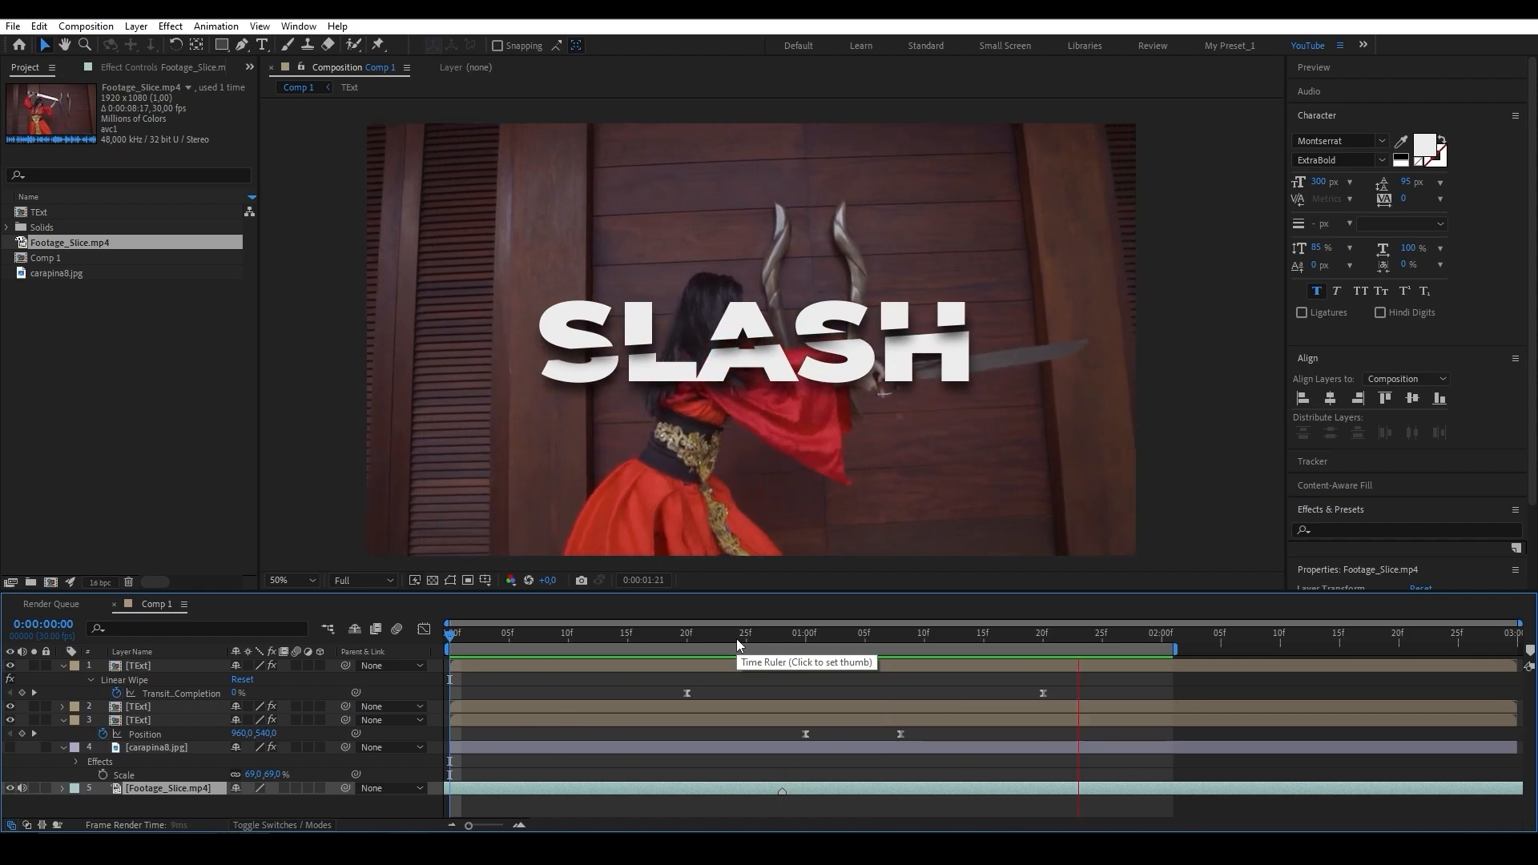
key(space)
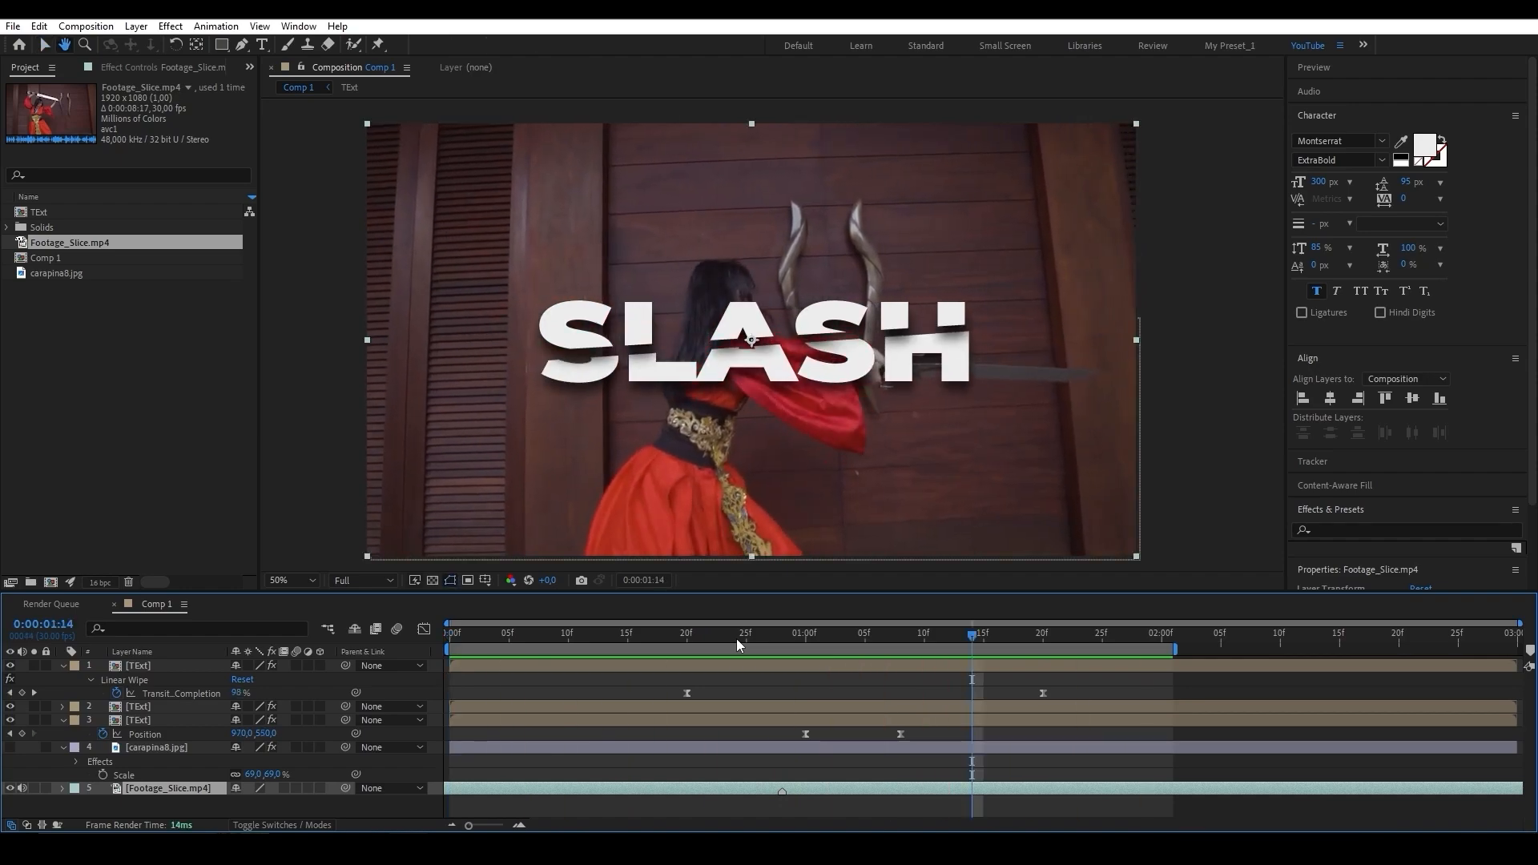
key(space)
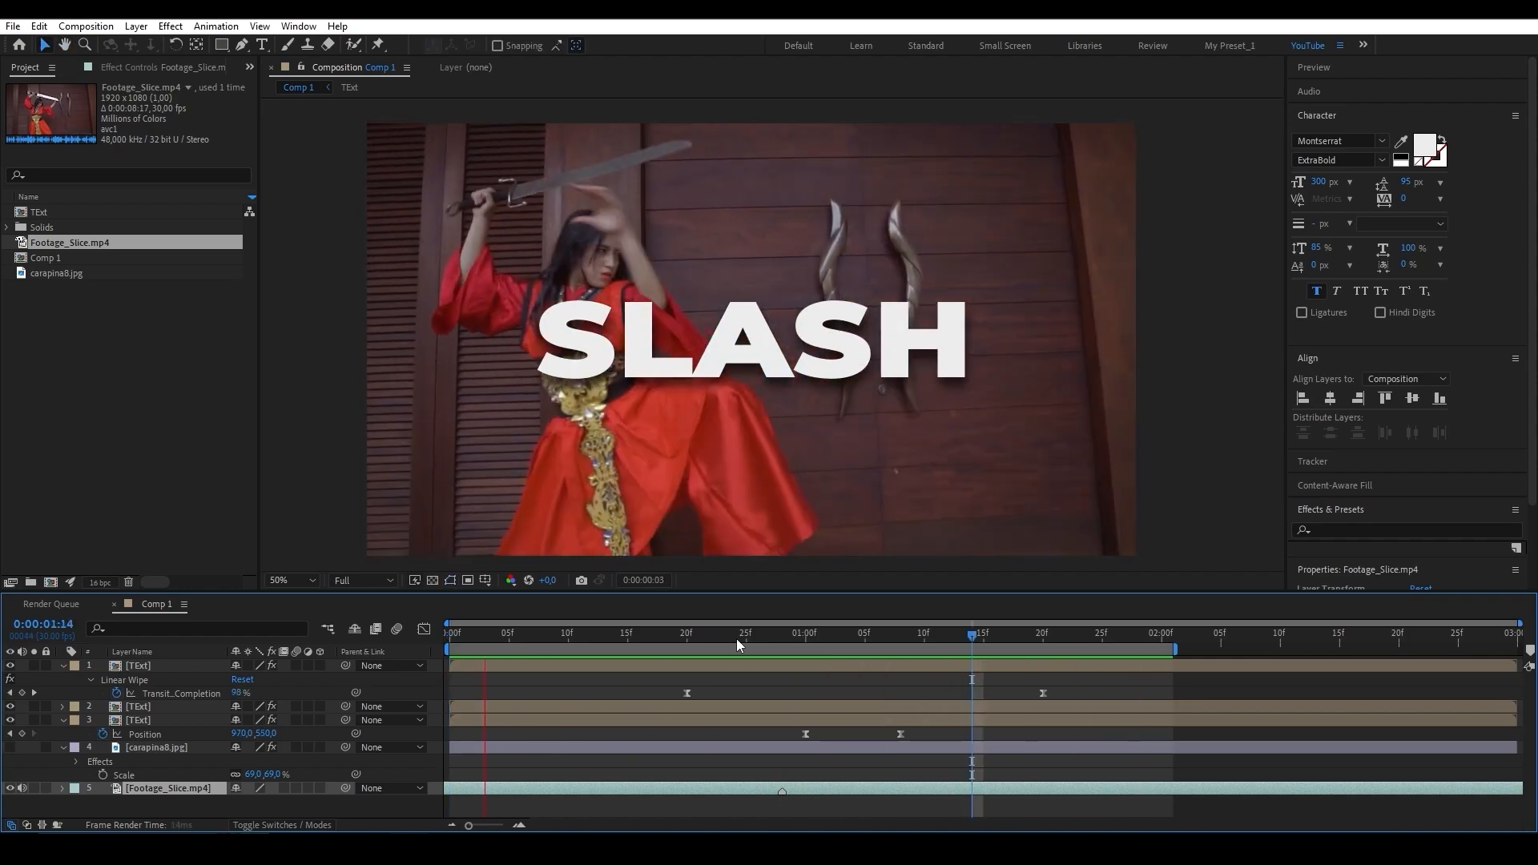